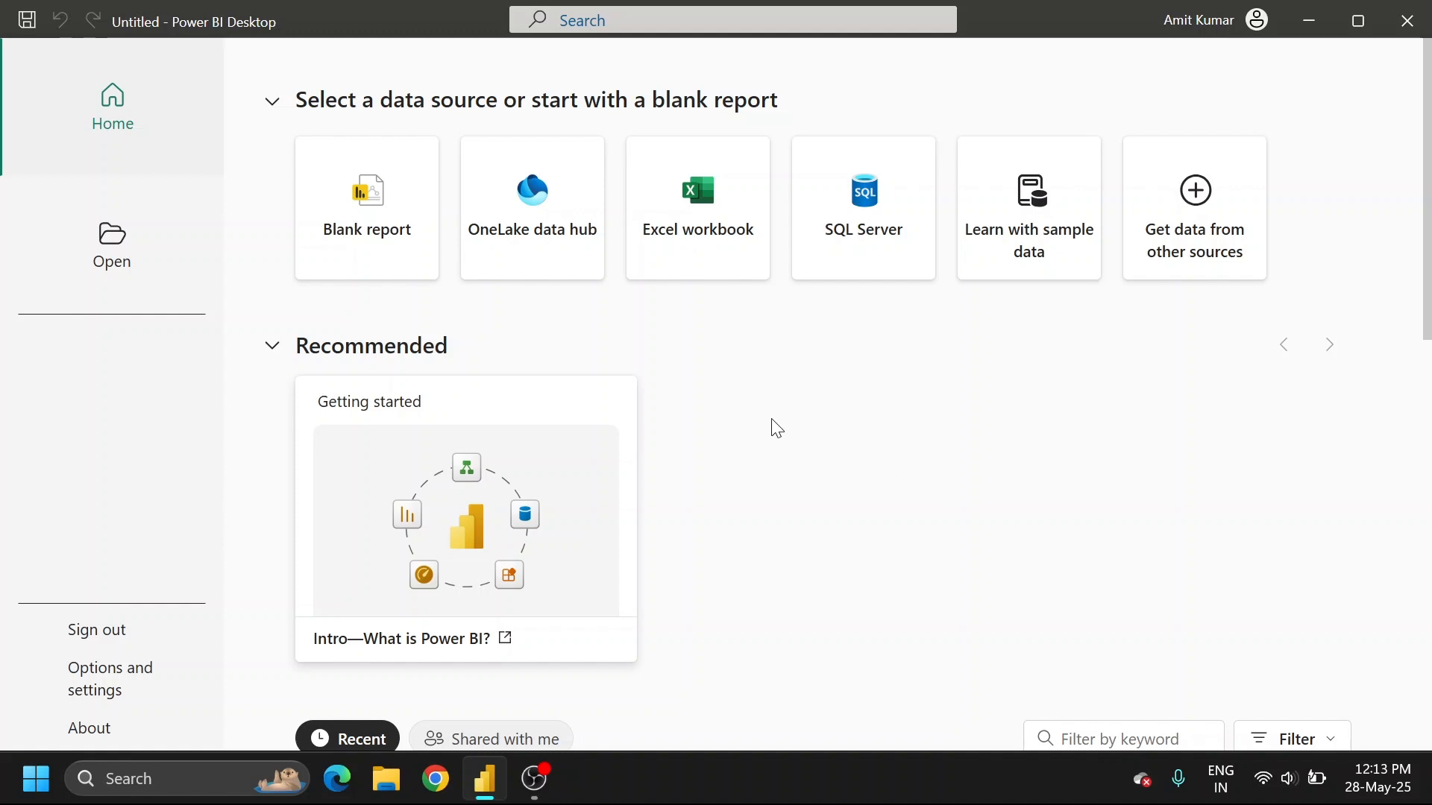
Start a blank report with the Data pane expanded and switch to its Table view
left_click(368, 251)
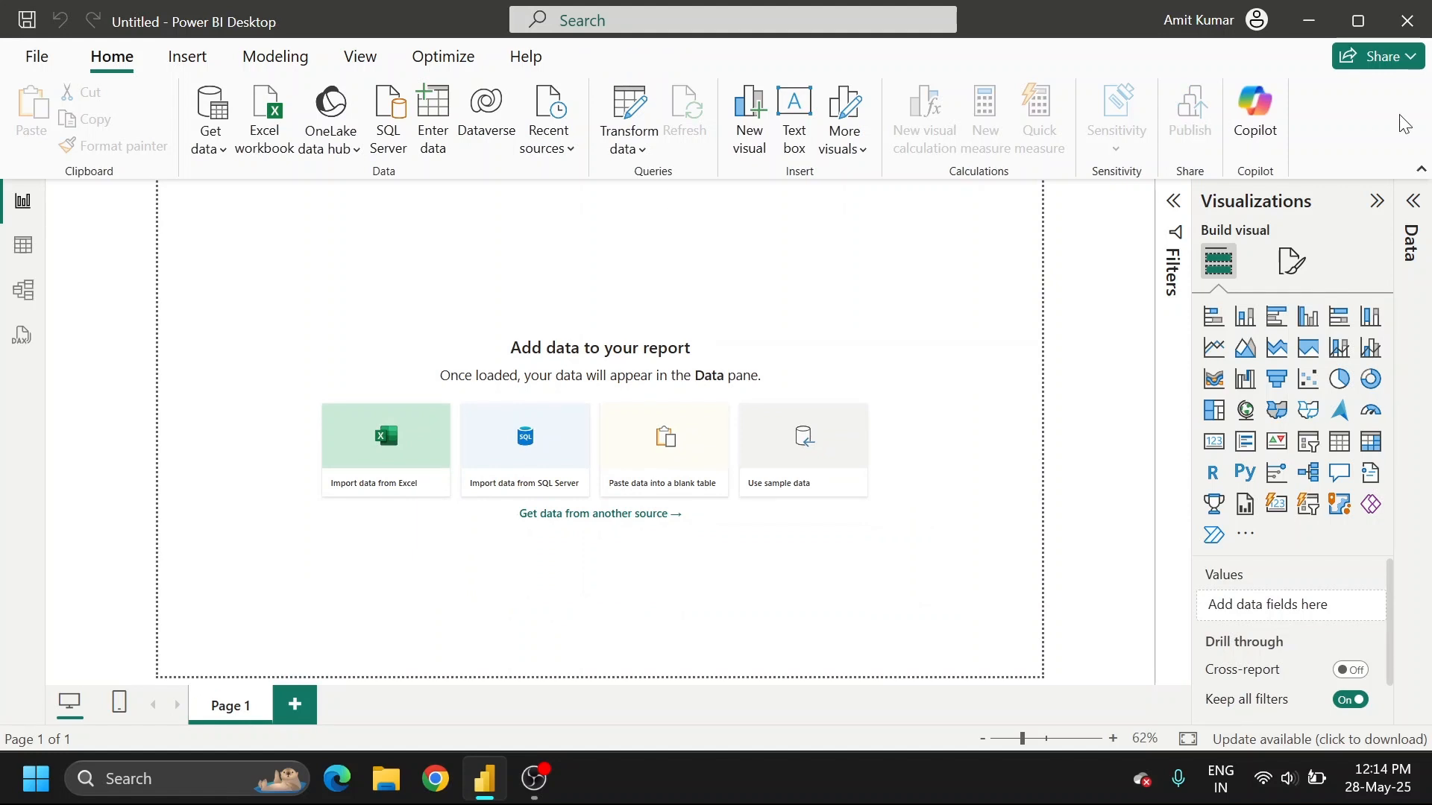
left_click(1411, 200)
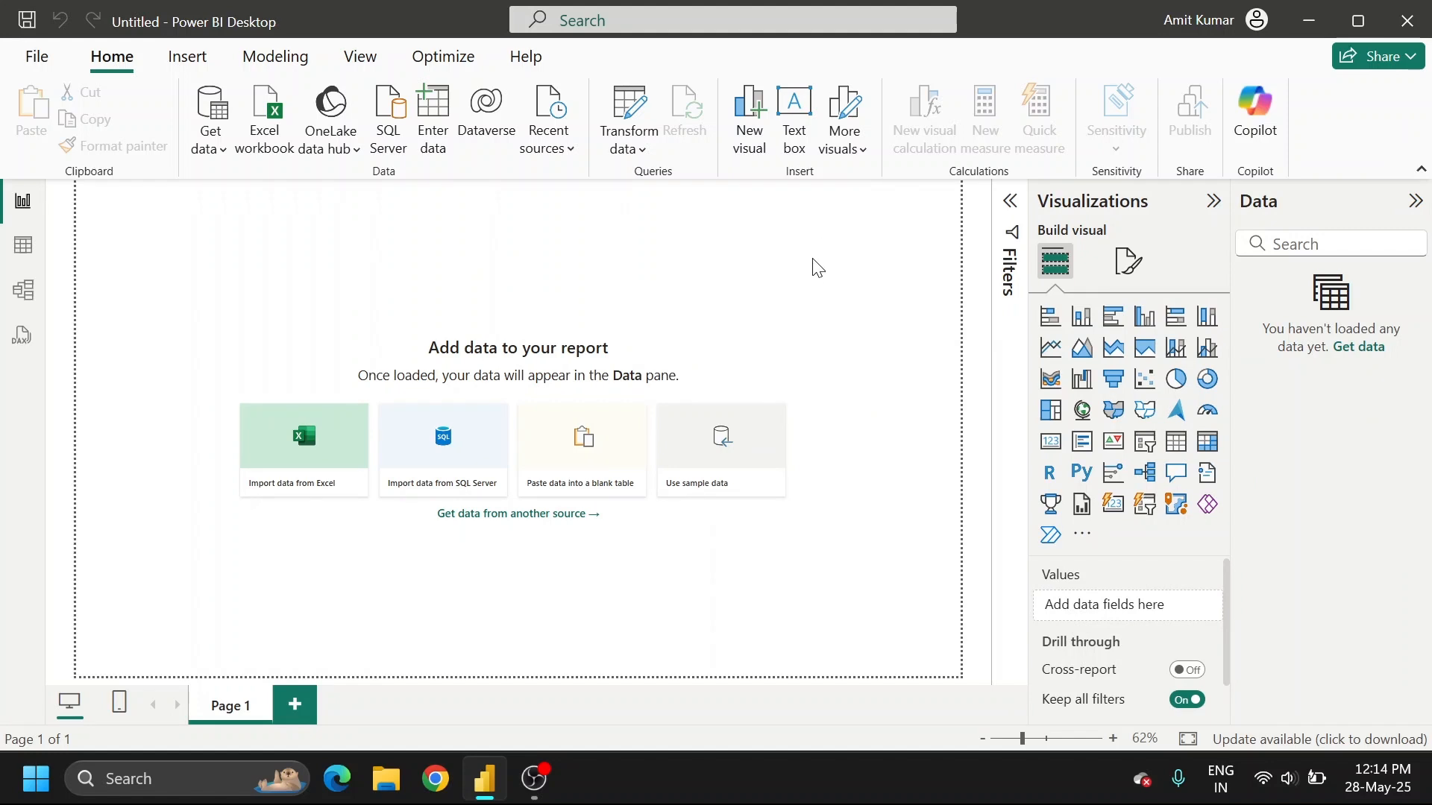
left_click(23, 250)
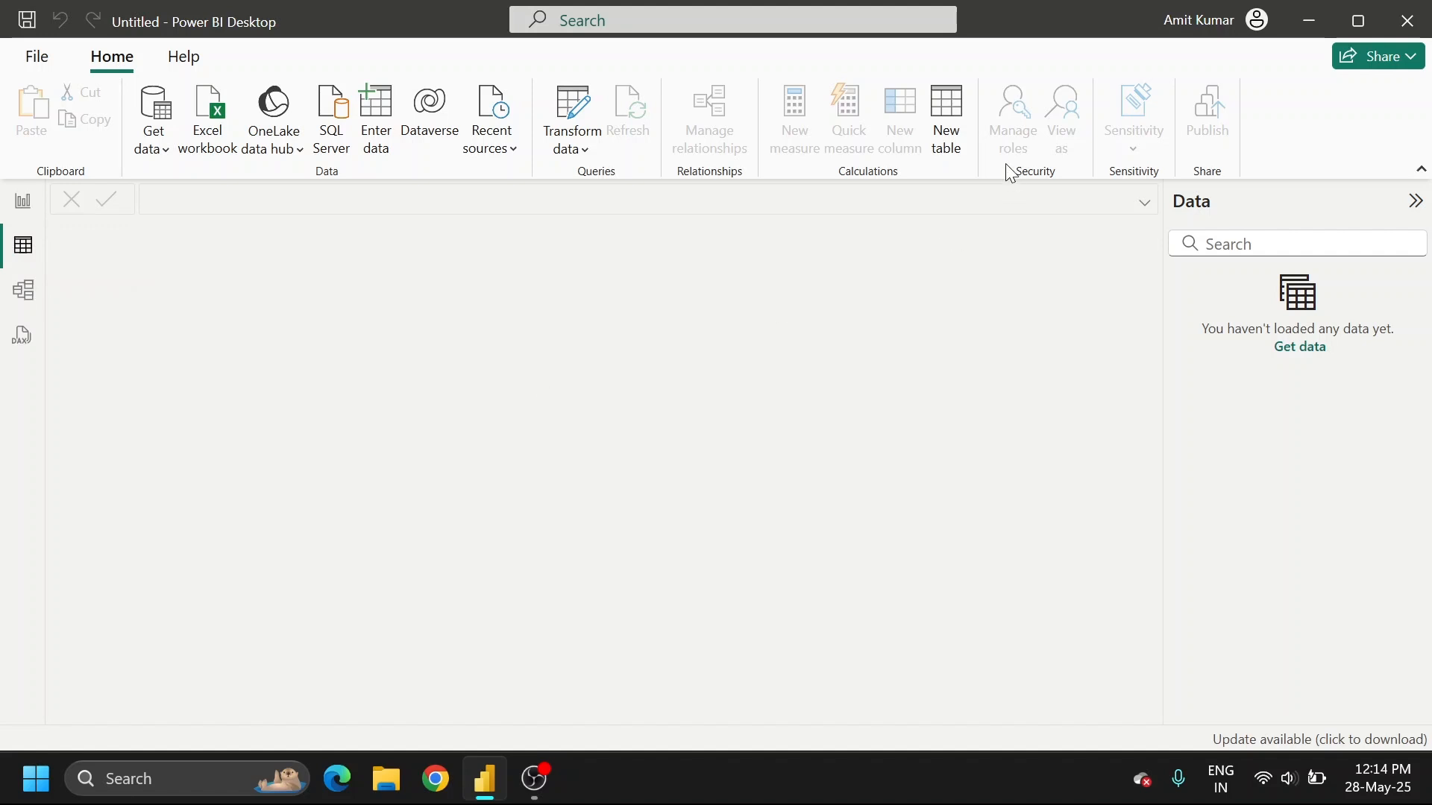
Create a calculated table with the formula SalesDate = CALENDAR(DATE(2023,01,01),DATE(2025,12,31)) and check its date rows
left_click(956, 121)
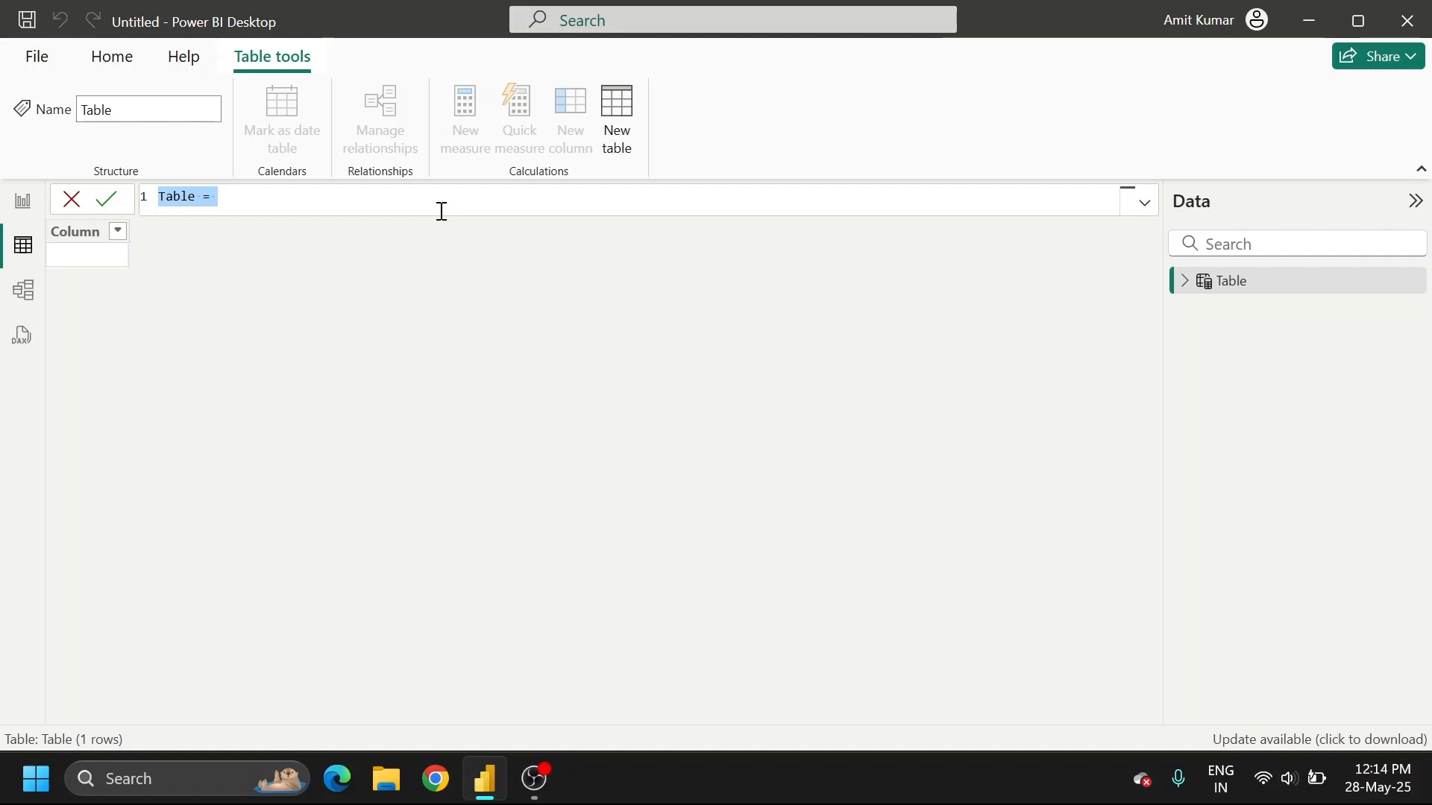
type("Sales")
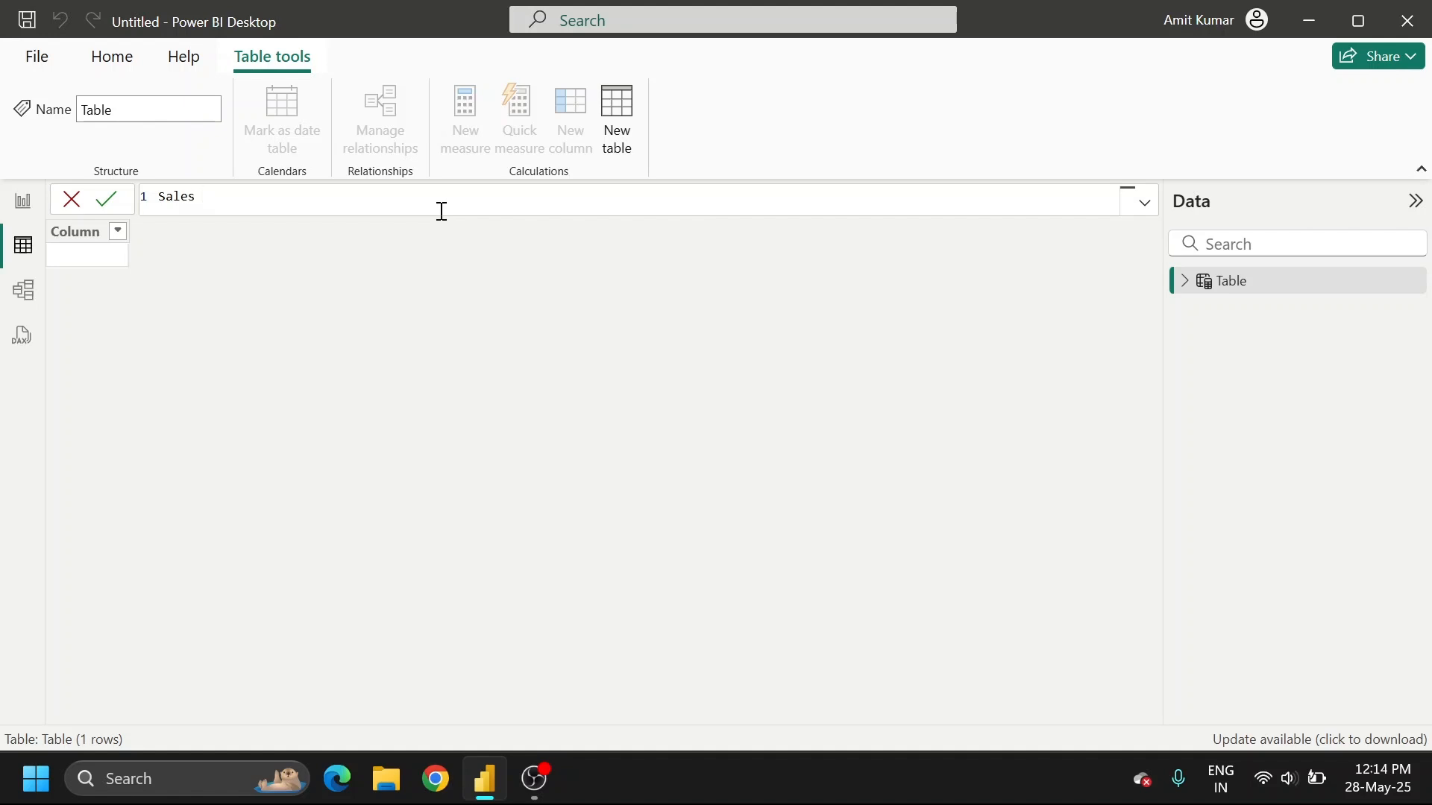
type("Date = cal")
key("Down")
key("Tab")
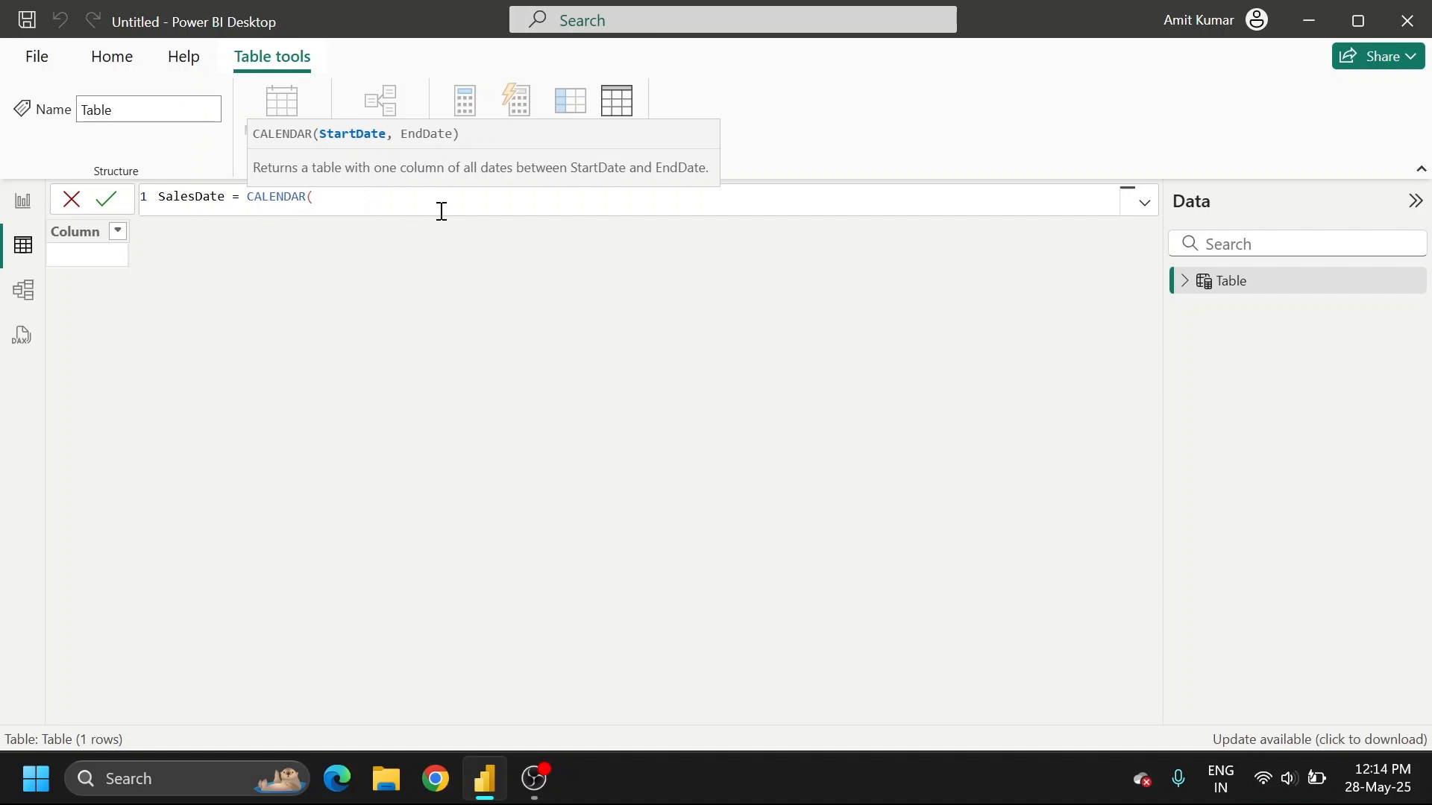
type("DATE(2023,01,")
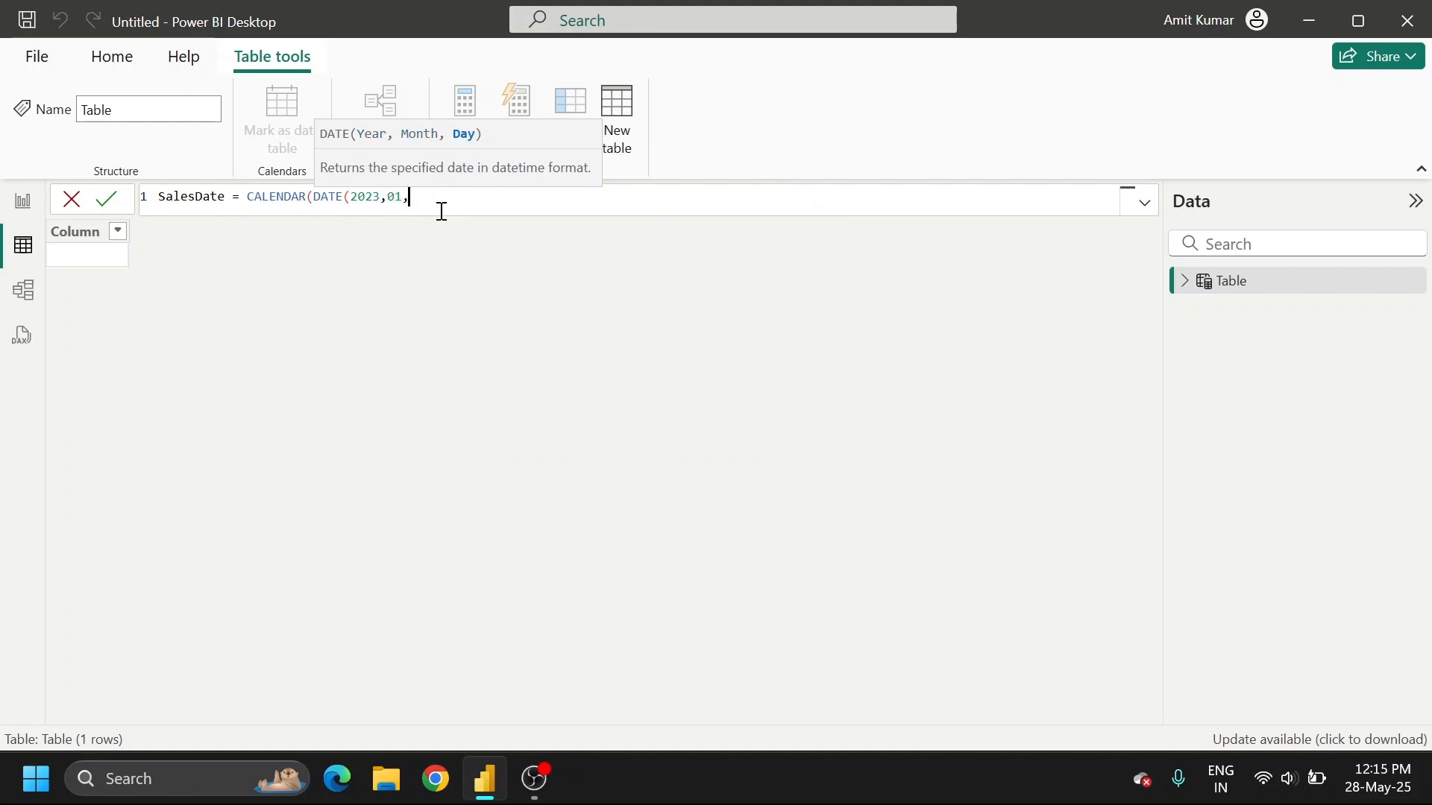
type("01),")
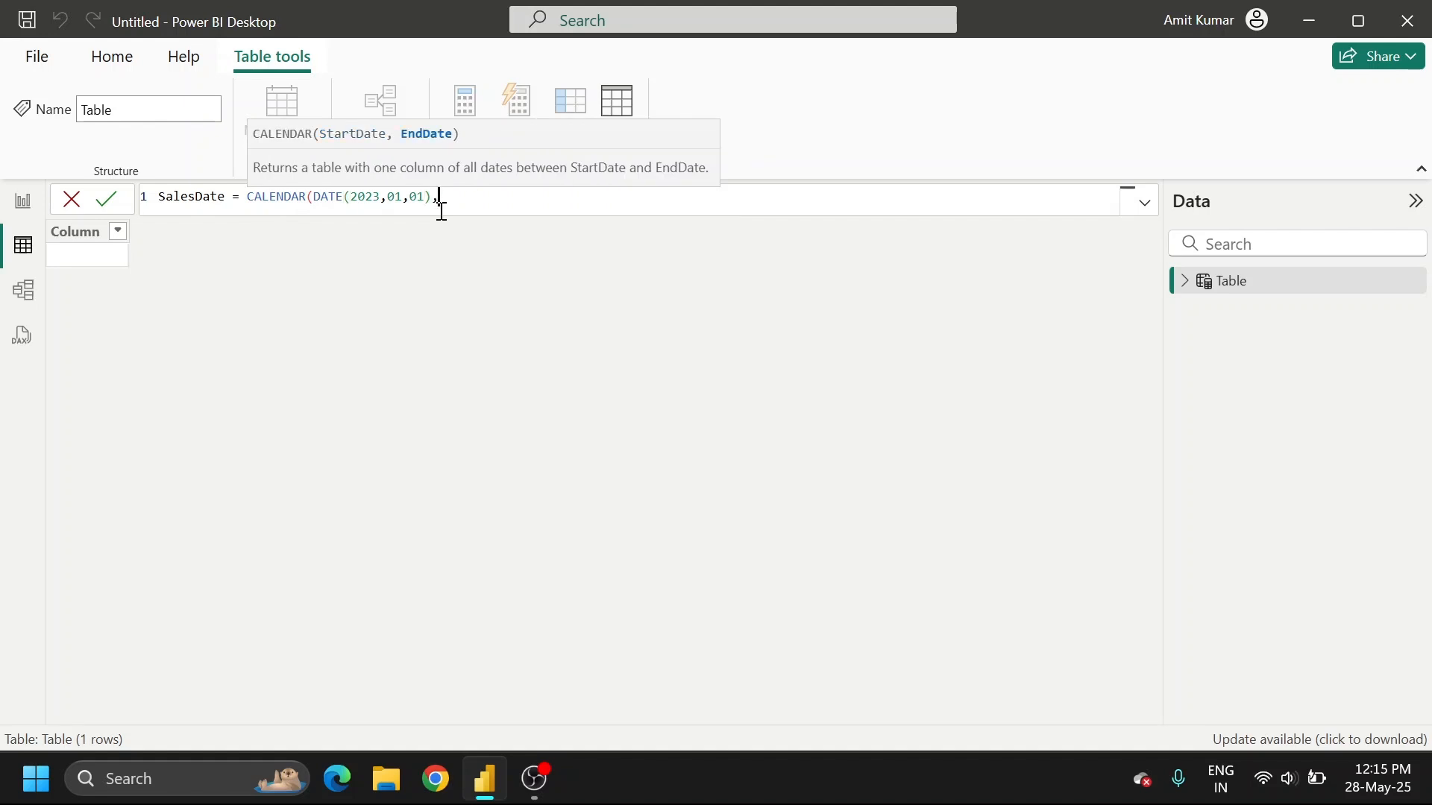
type("date")
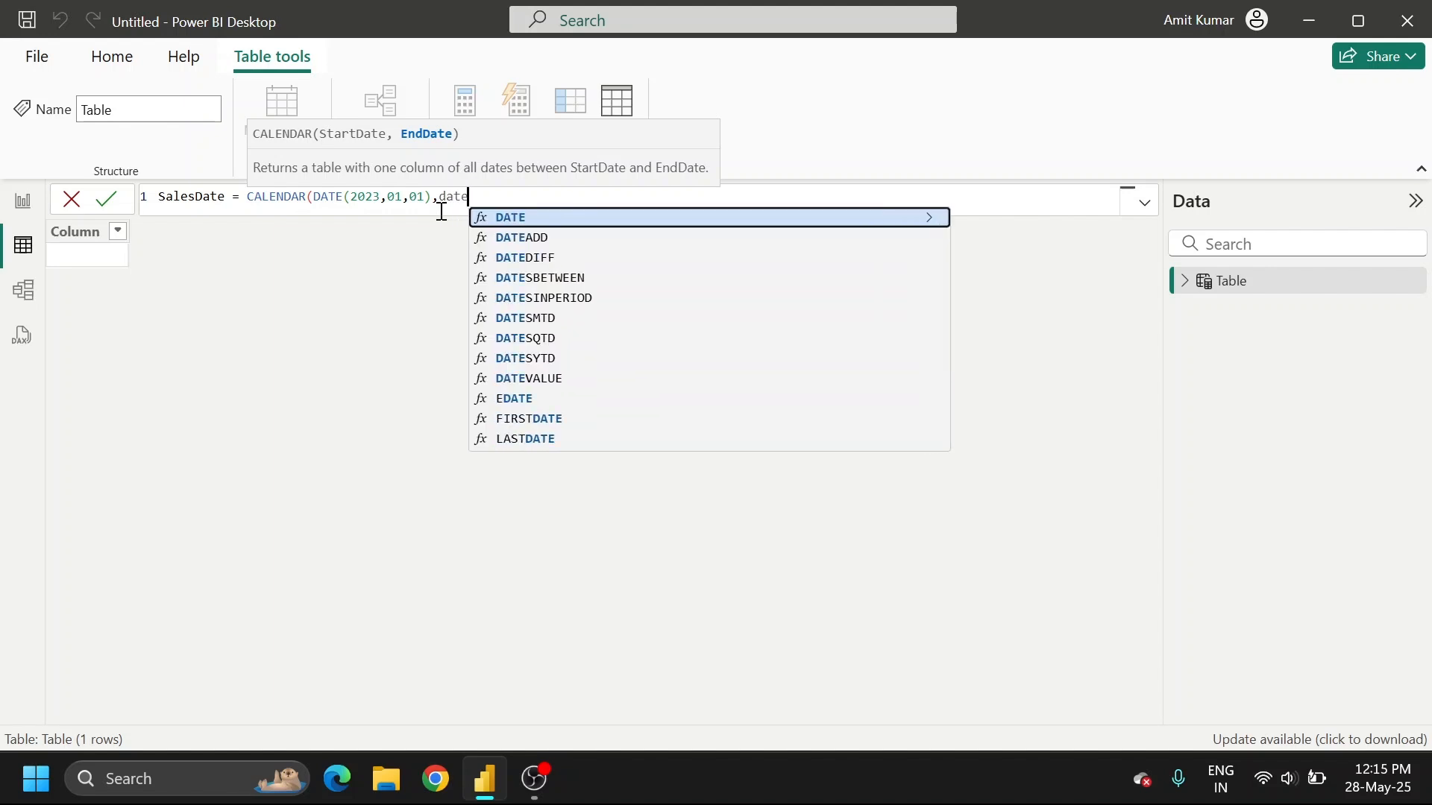
key("Tab")
type("2025,12,31))")
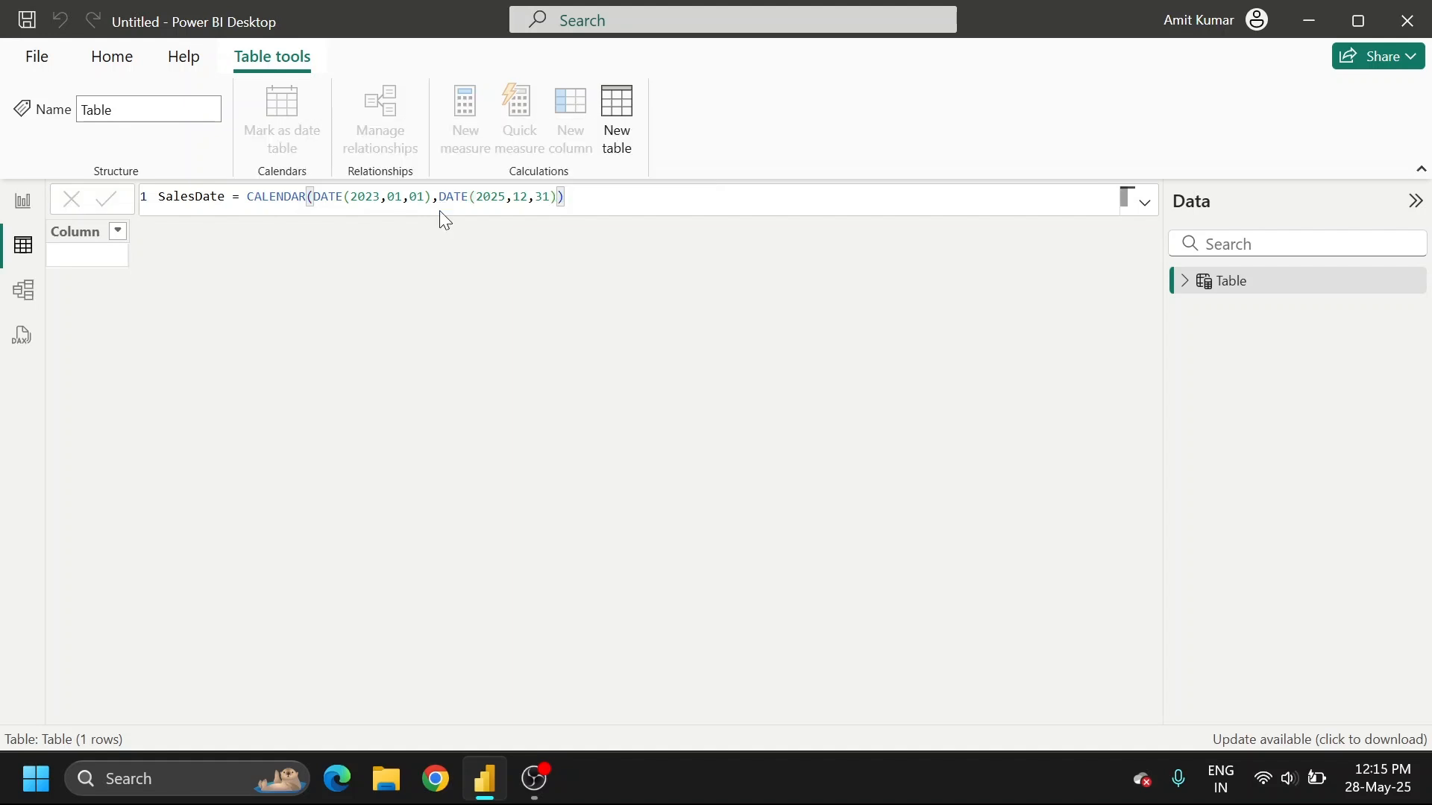
key("Return")
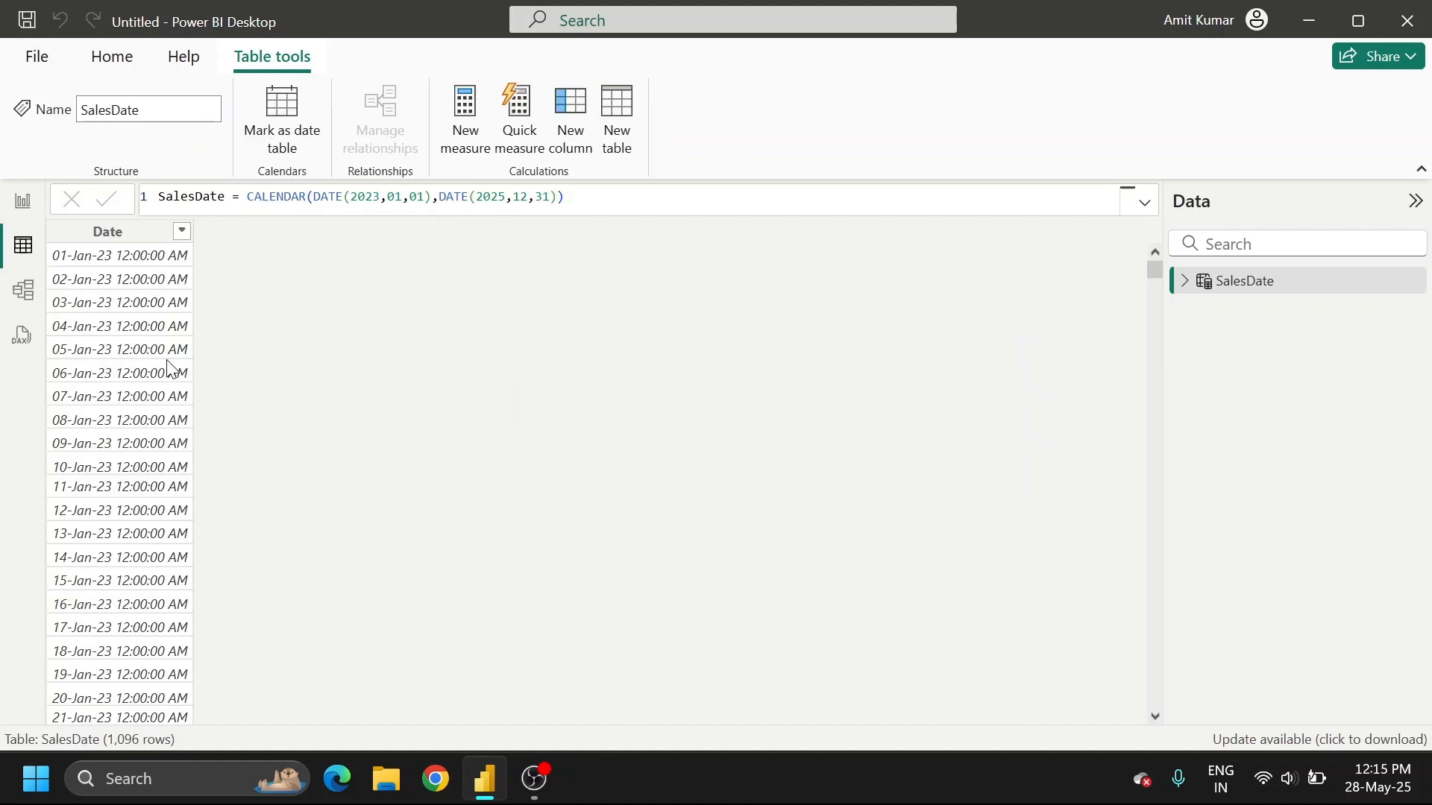
left_click_drag(1156, 274, 1167, 735)
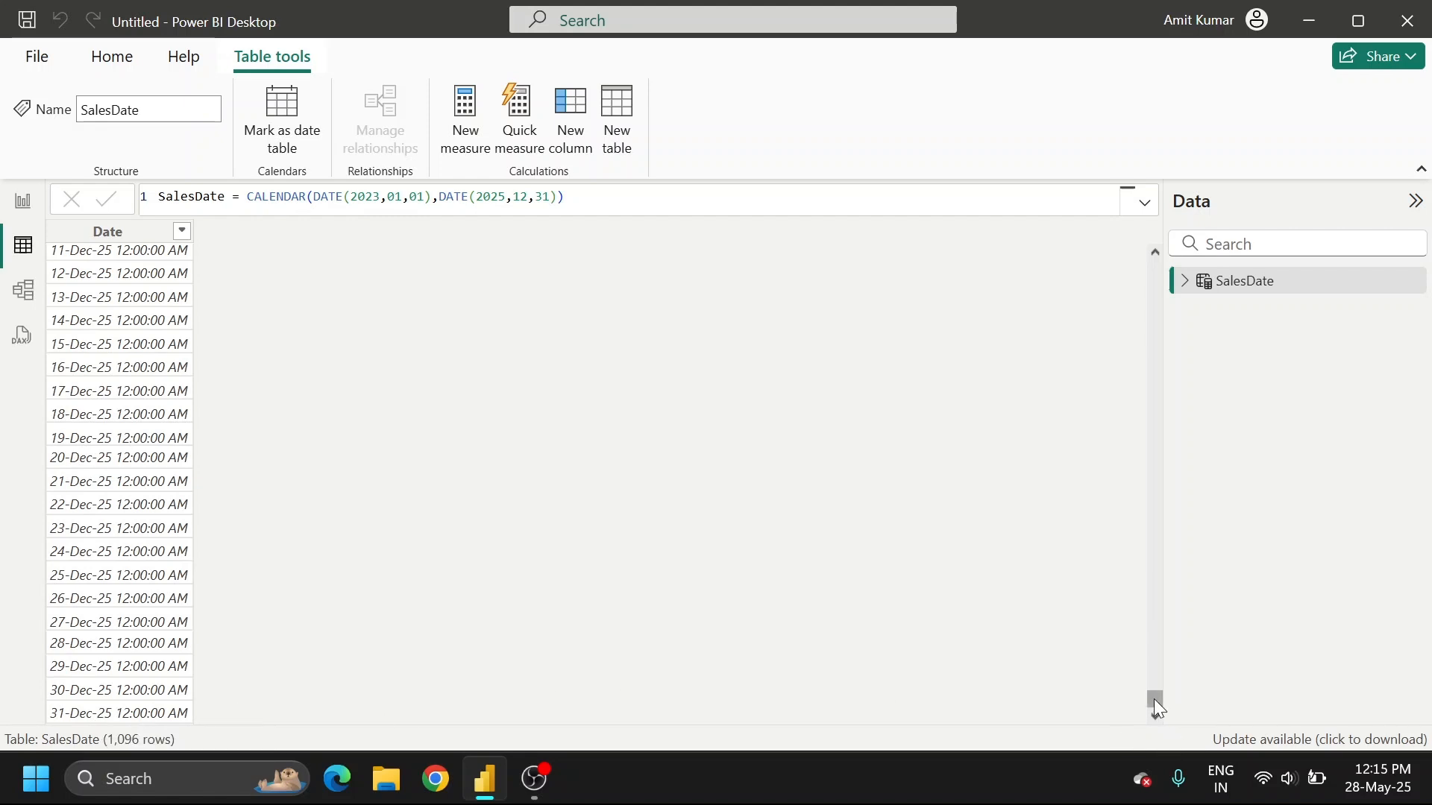
left_click_drag(1153, 700, 1156, 267)
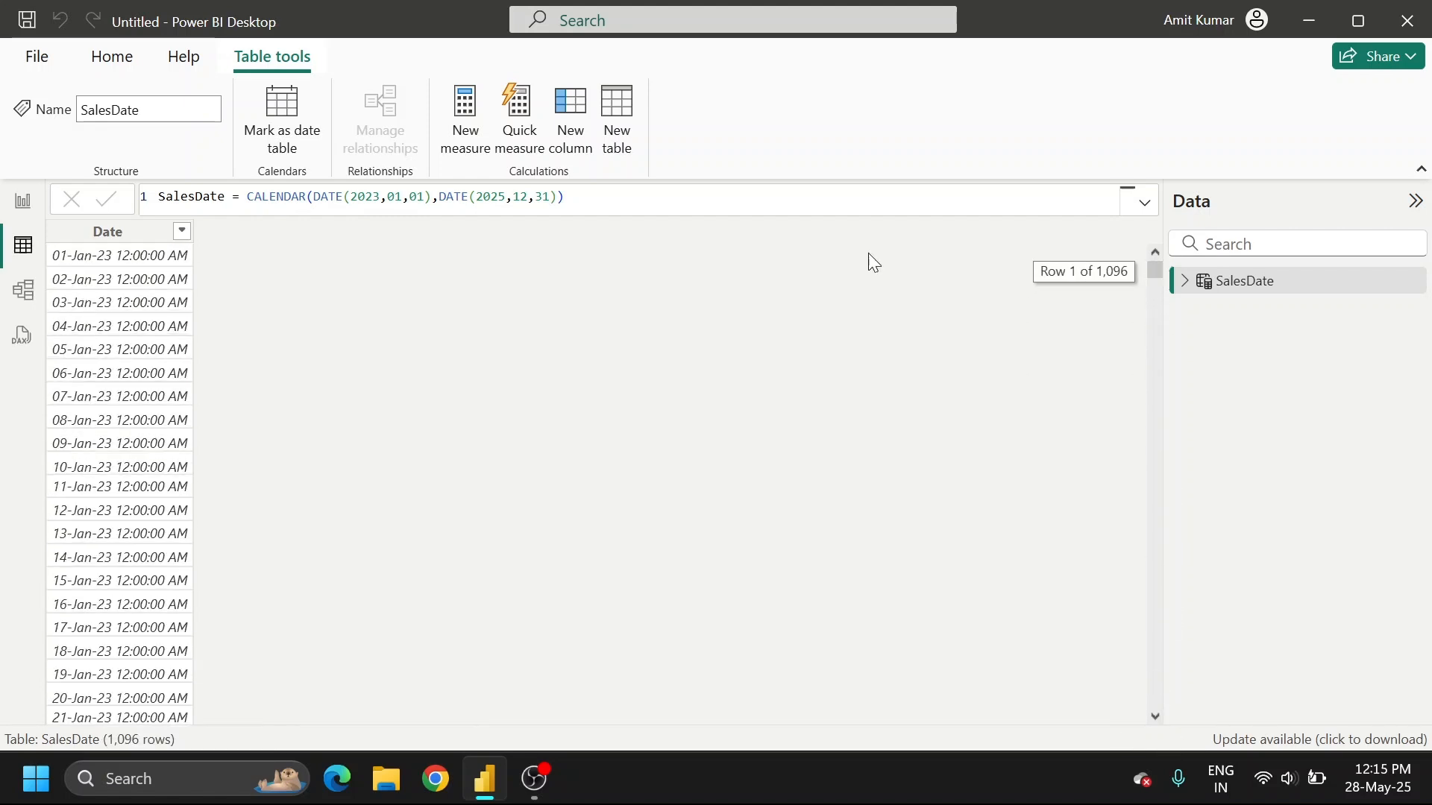
Set the Date column's data type to Date and its format to 14-03-2001 (dd/mm/yyyy)
left_click(128, 234)
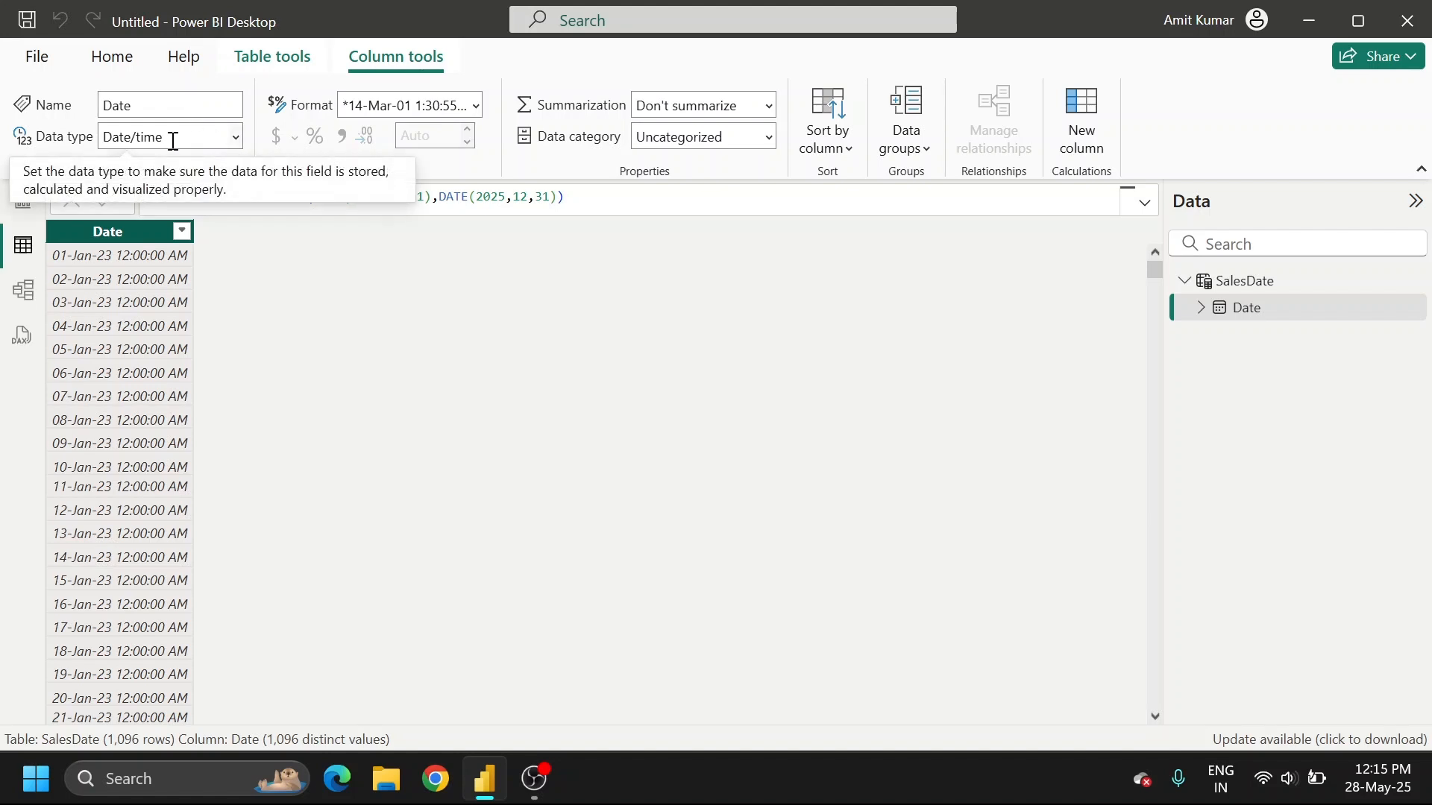
left_click(235, 137)
left_click(187, 298)
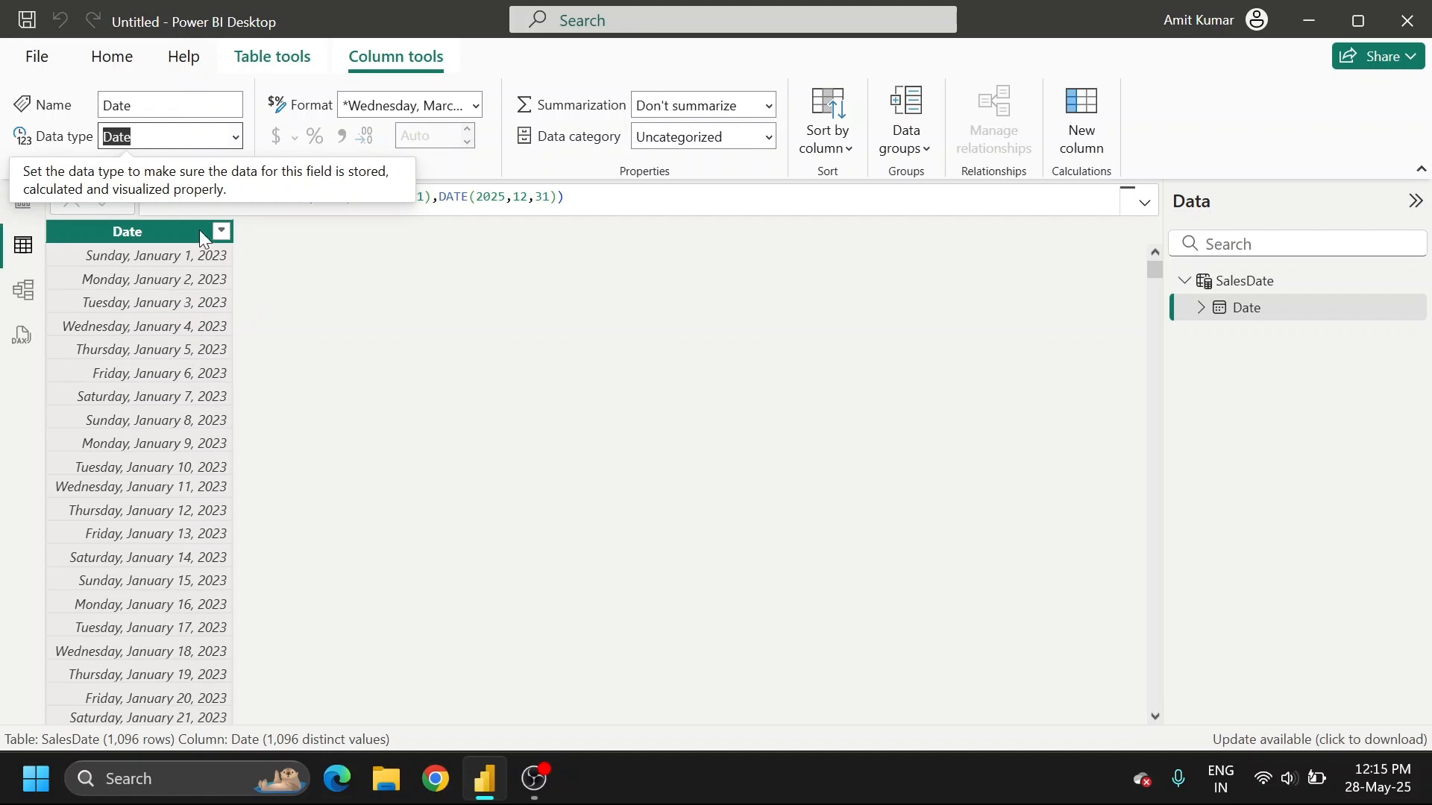
left_click(476, 106)
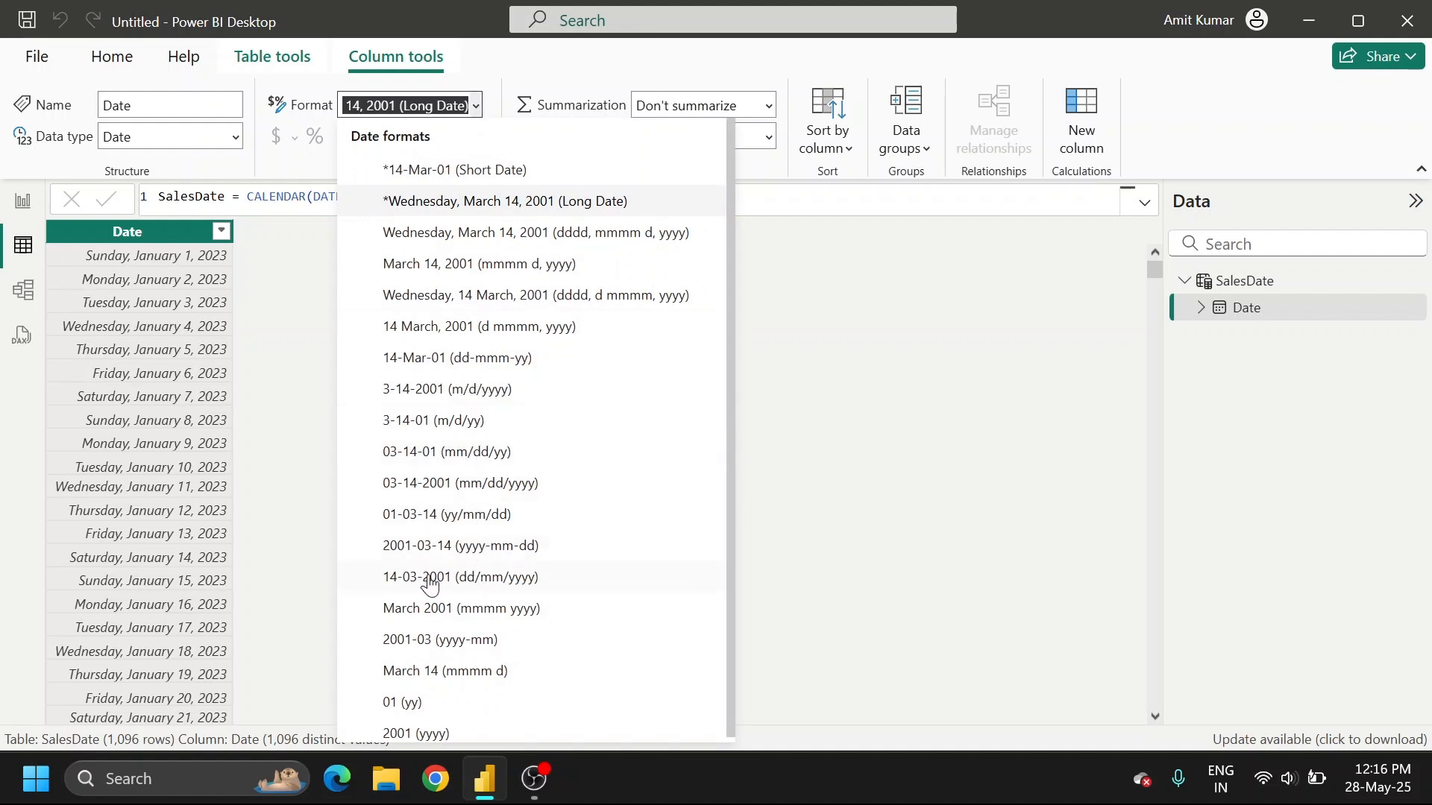
left_click(485, 586)
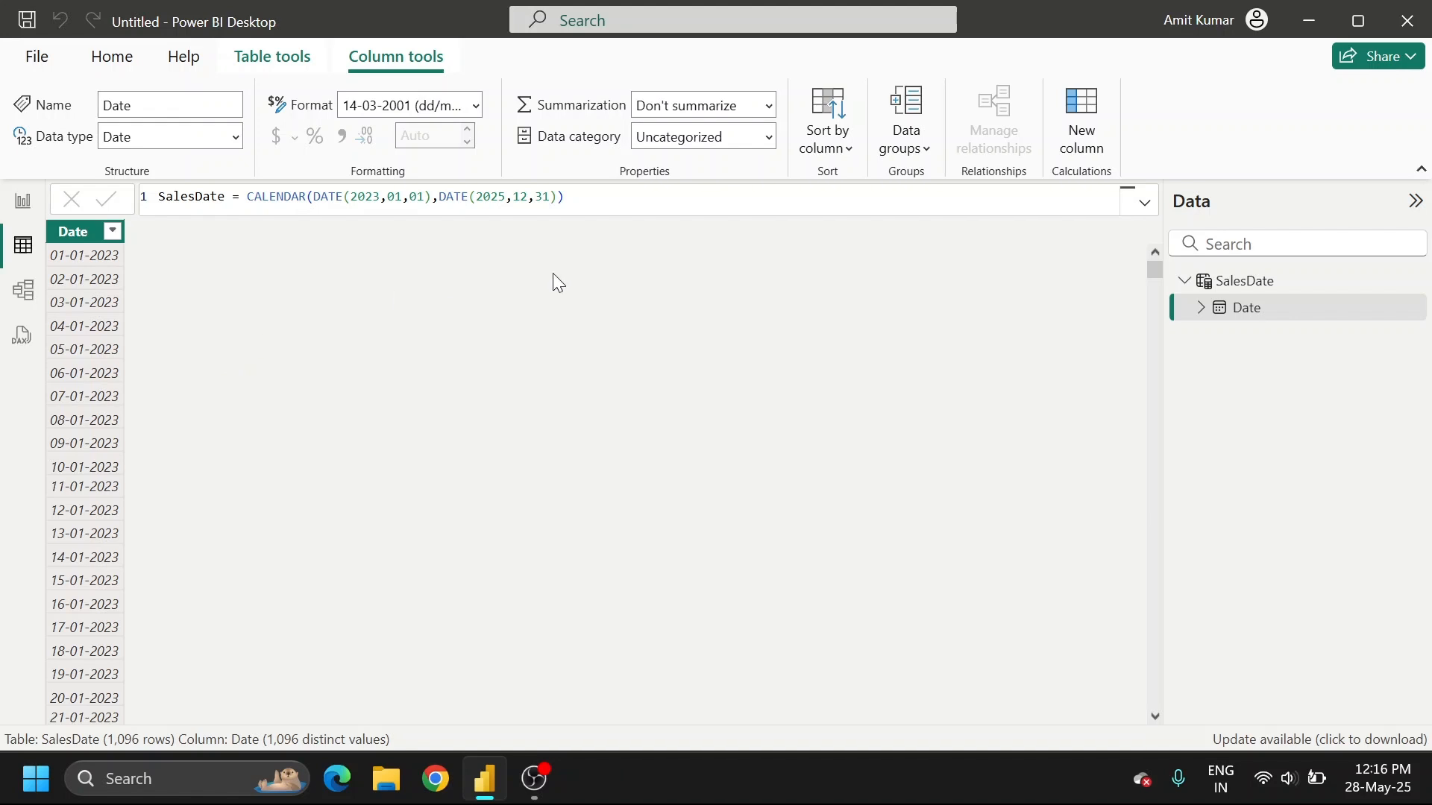
Add a calculated column Sales = RANDBETWEEN(1,10) to the SalesDate table and look through its rows
left_click(1073, 116)
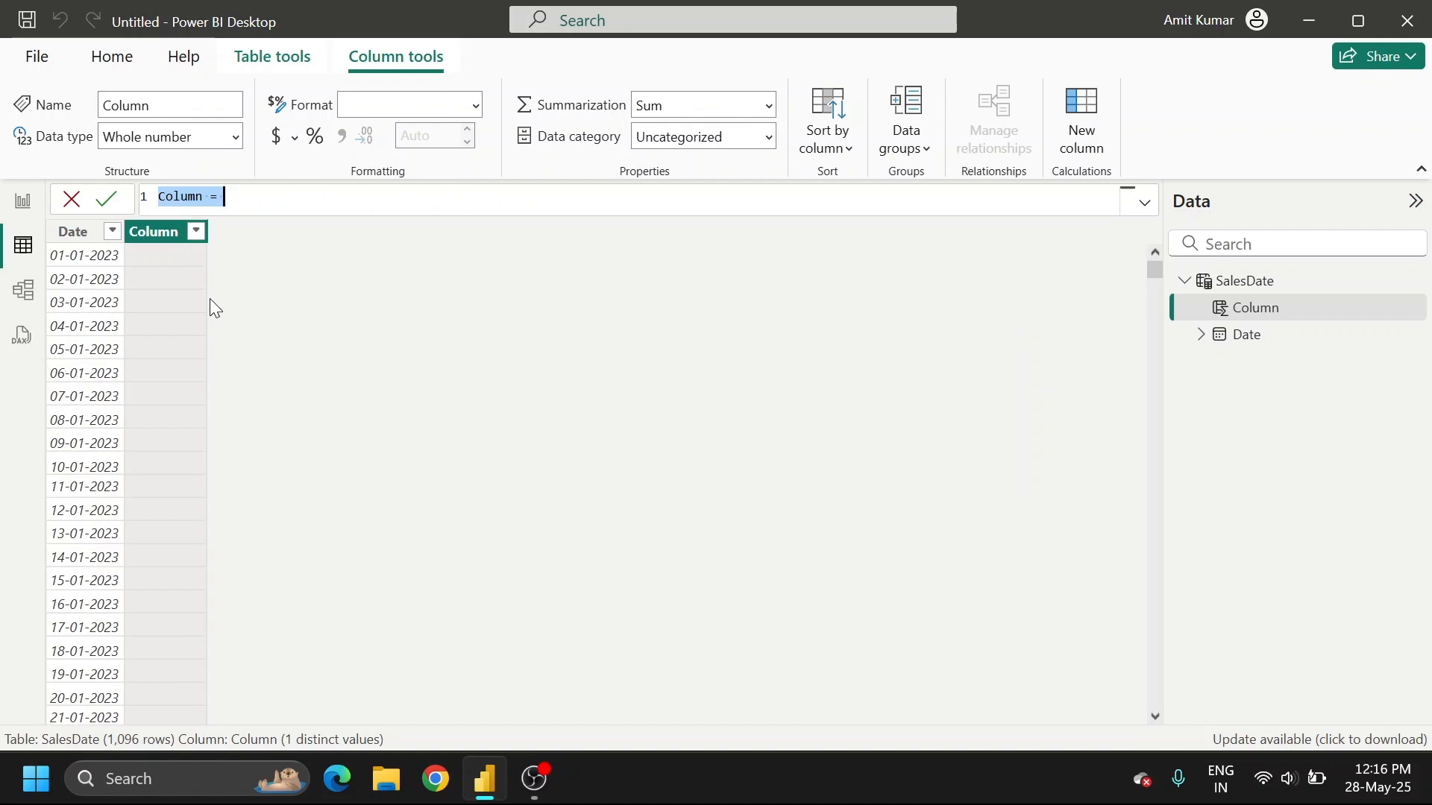
type("Sales =")
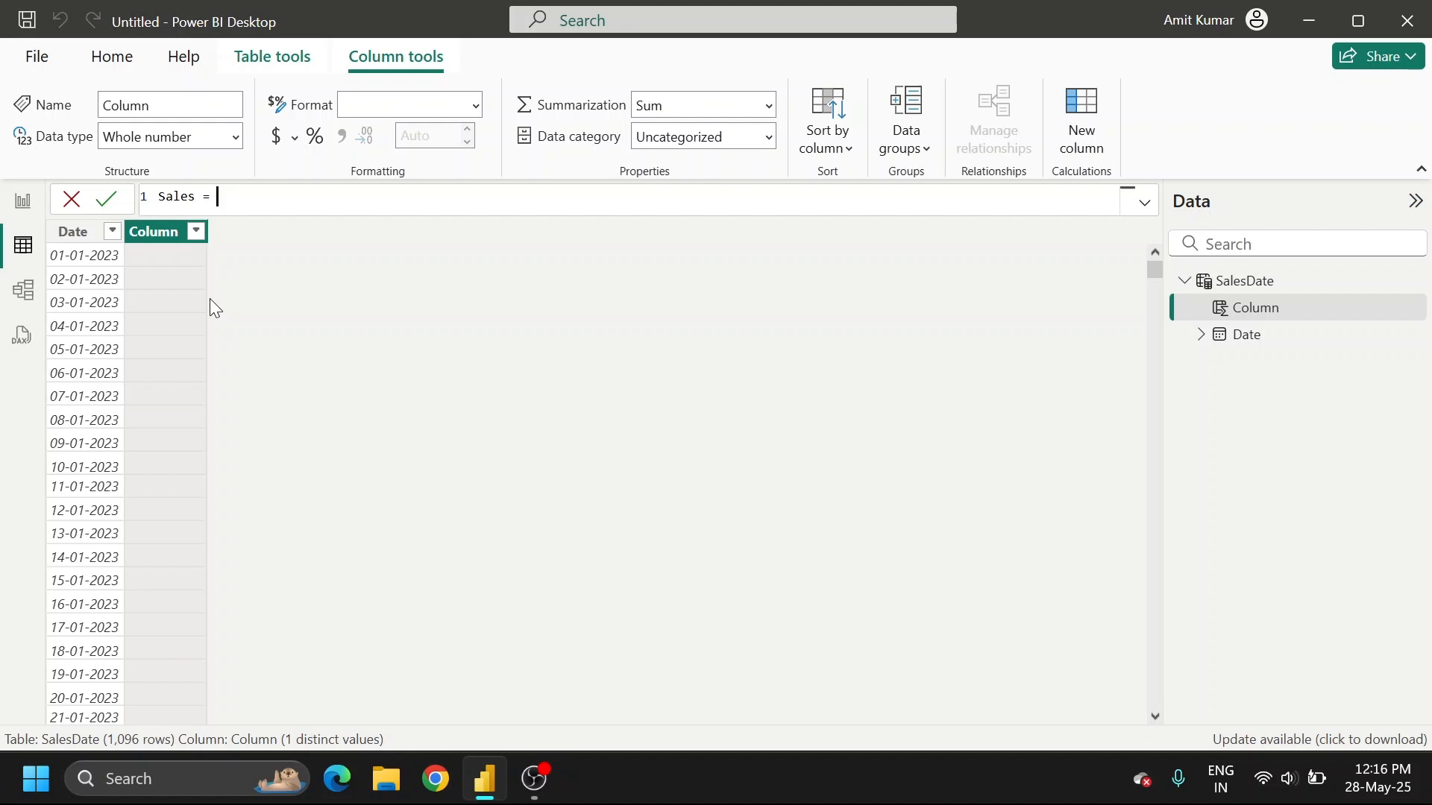
type("randb")
key("Tab")
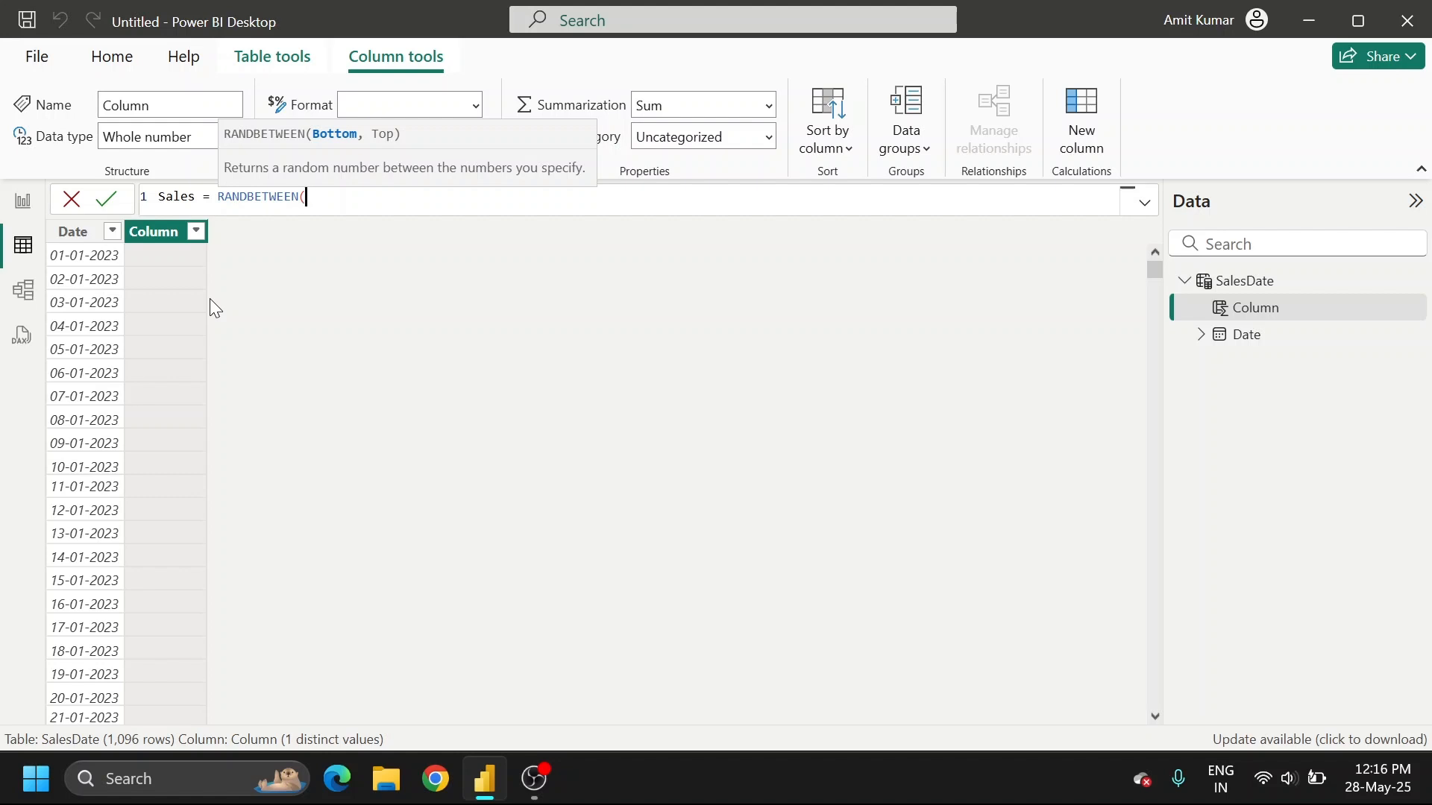
type("1,10)")
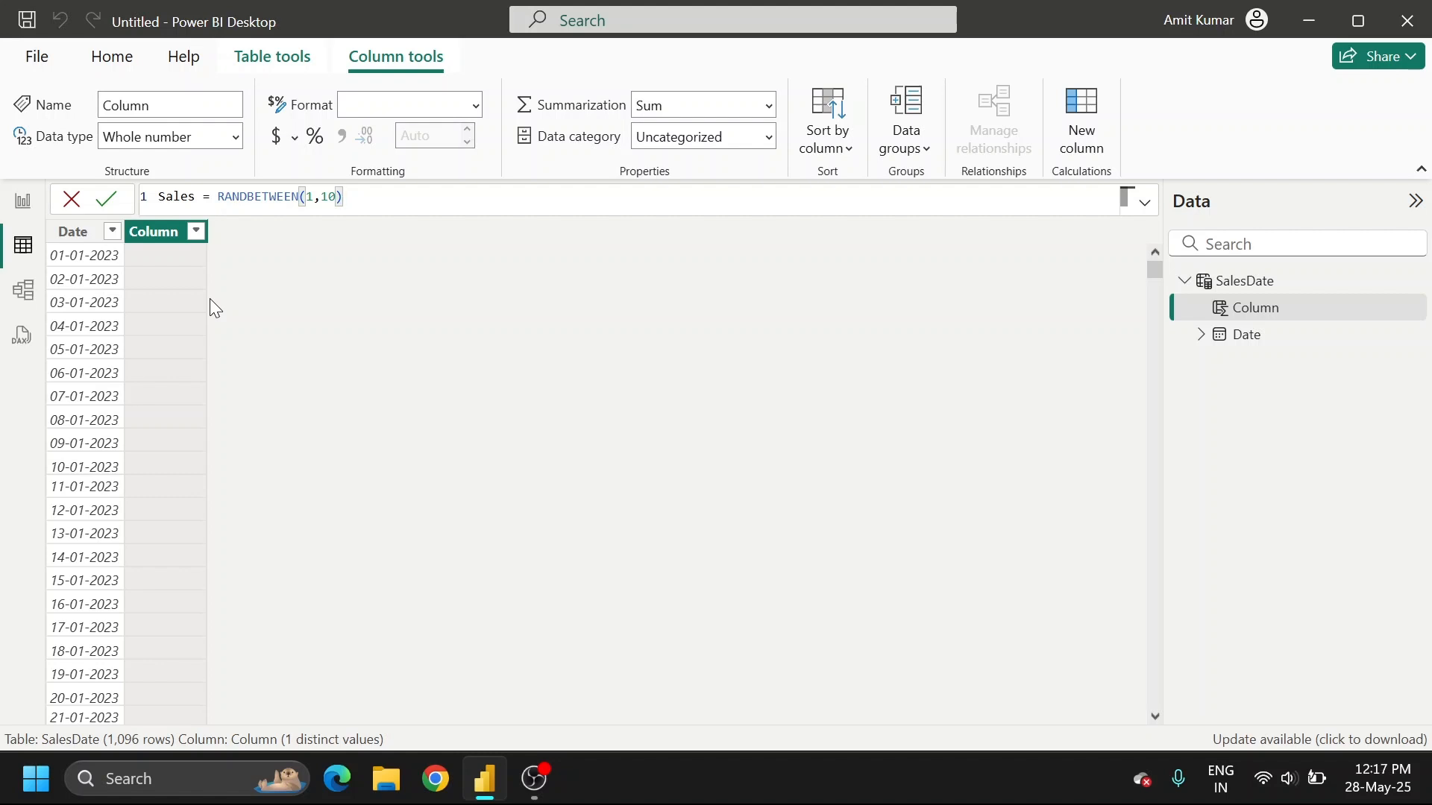
key("Return")
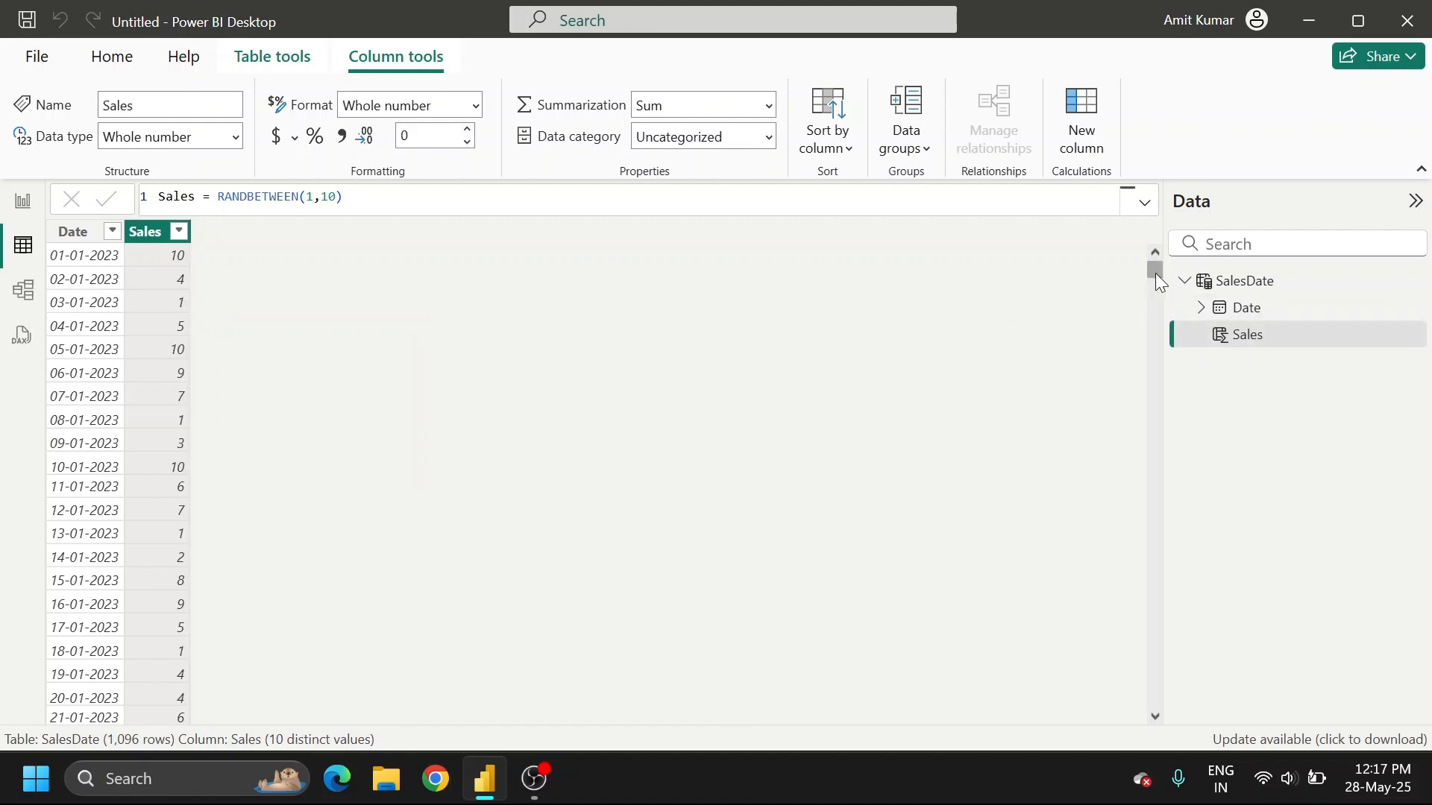
left_click_drag(1156, 273, 1126, 722)
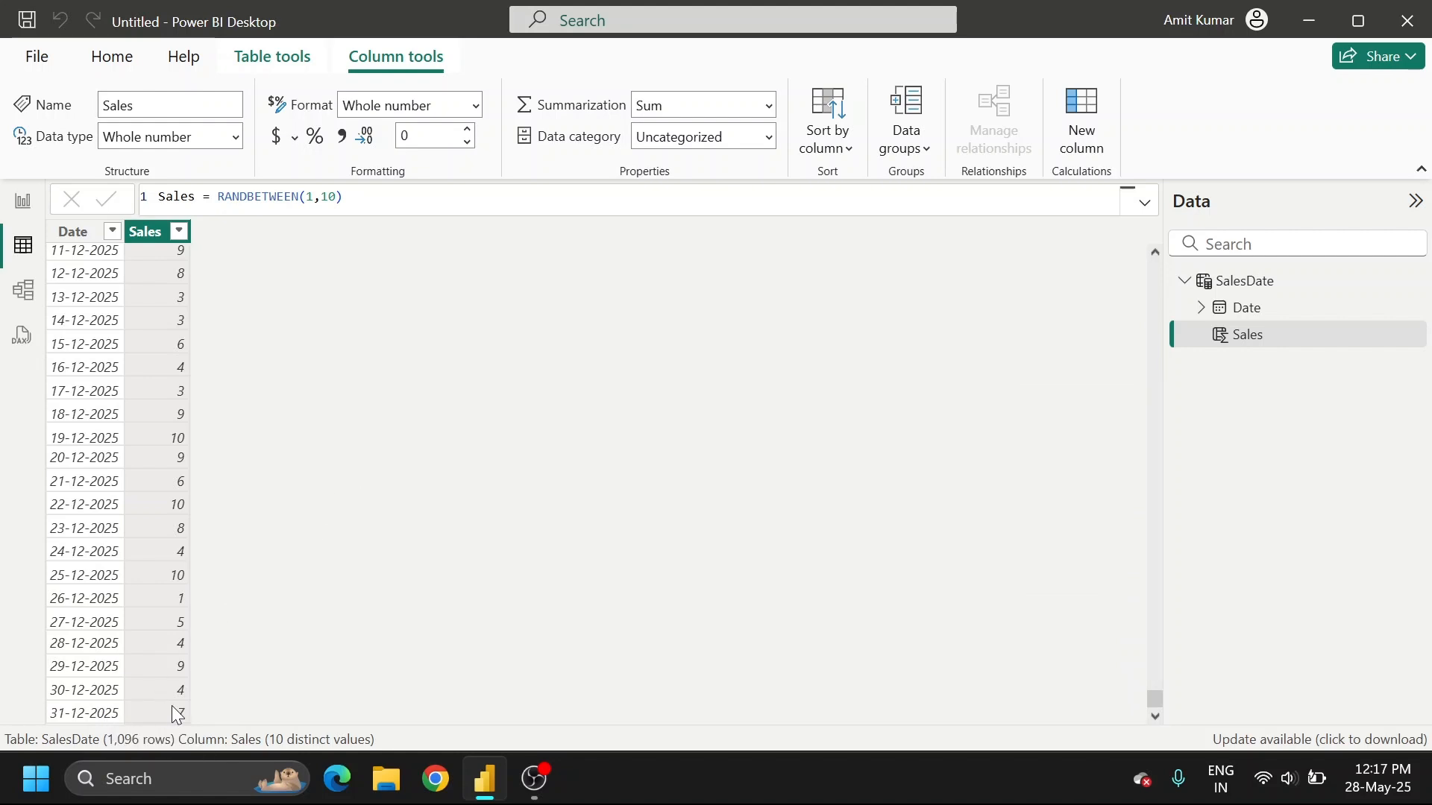
left_click_drag(1155, 699, 478, 320)
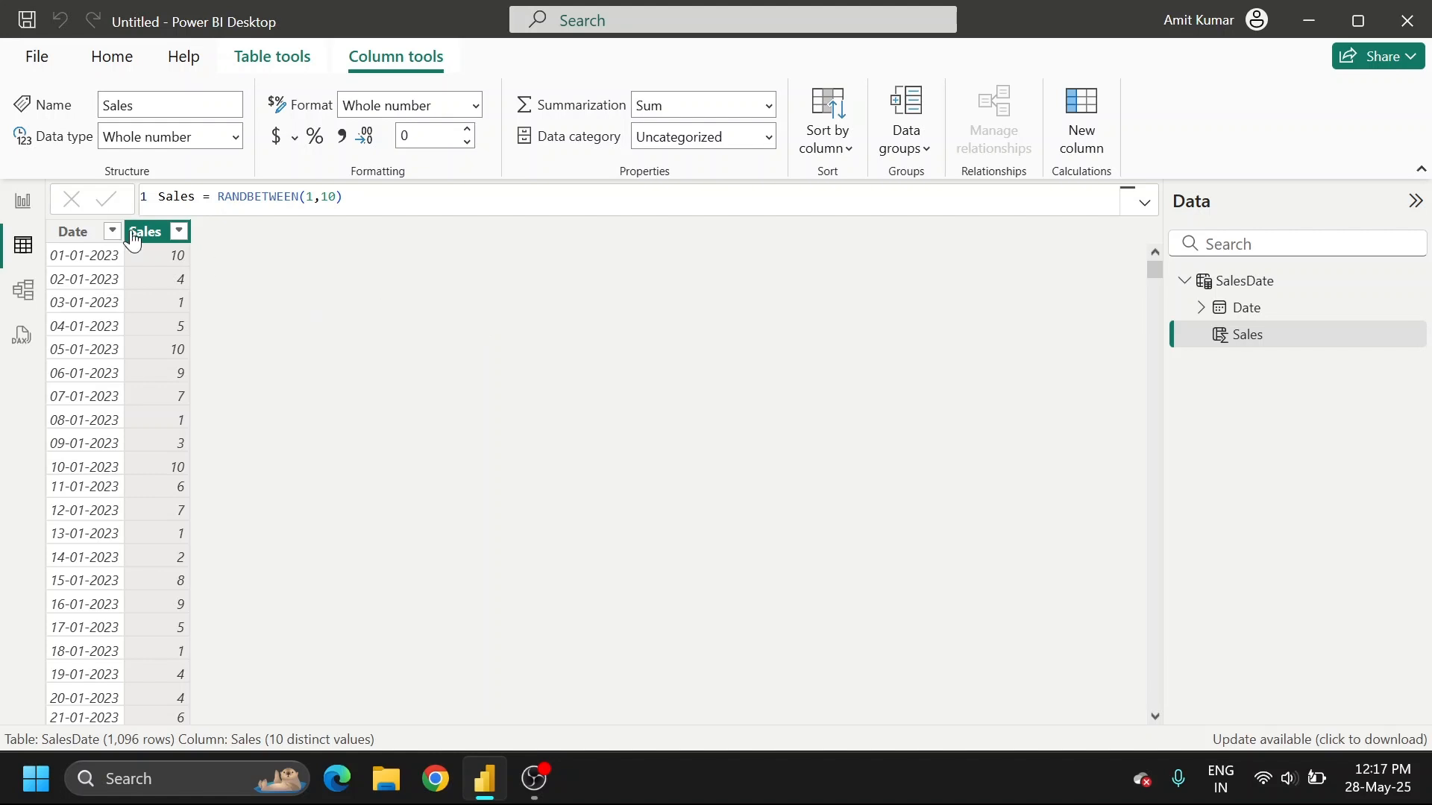
Add a table visual to the report page, enlarge it to fill most of the page, and include the Date and Sales fields
left_click(38, 214)
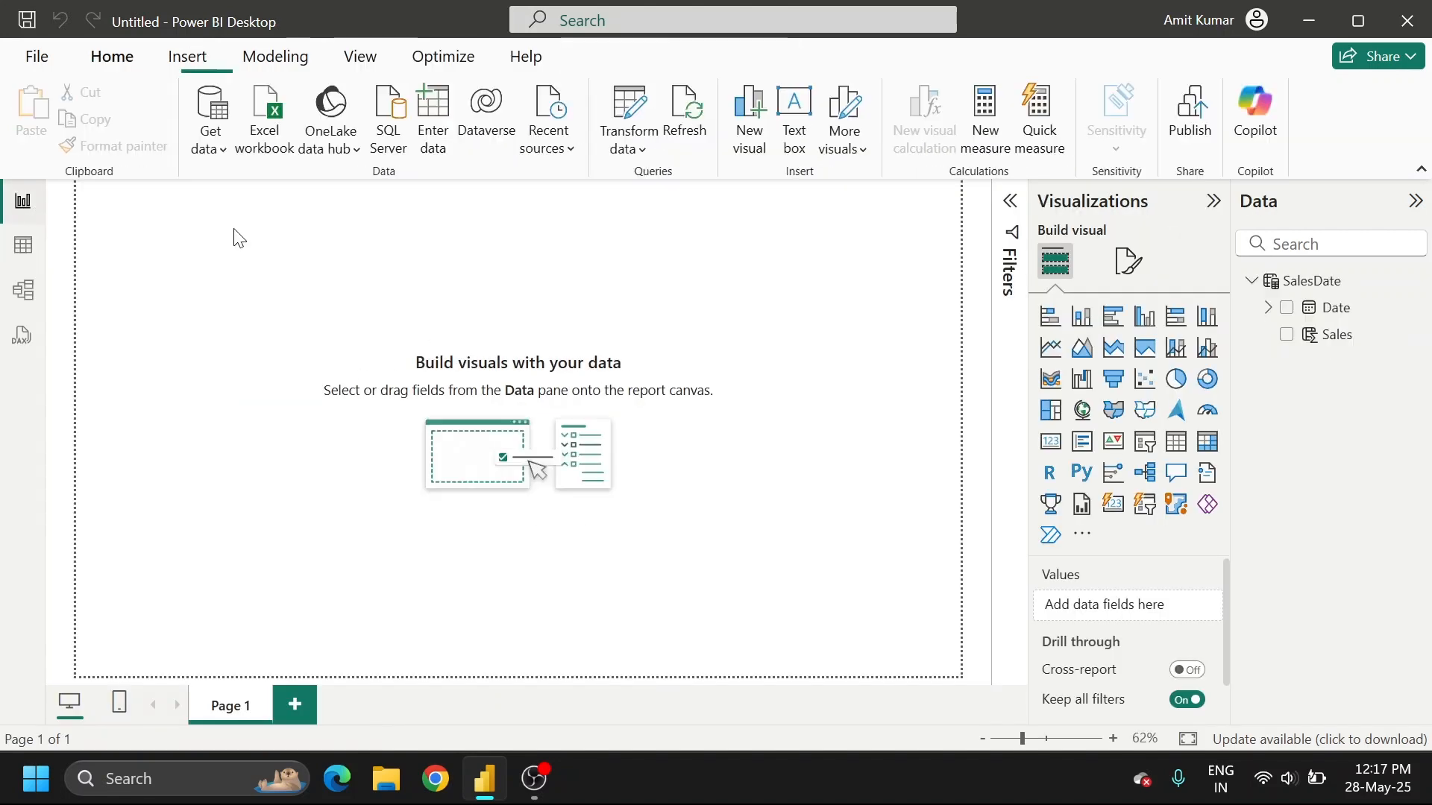
left_click(1176, 445)
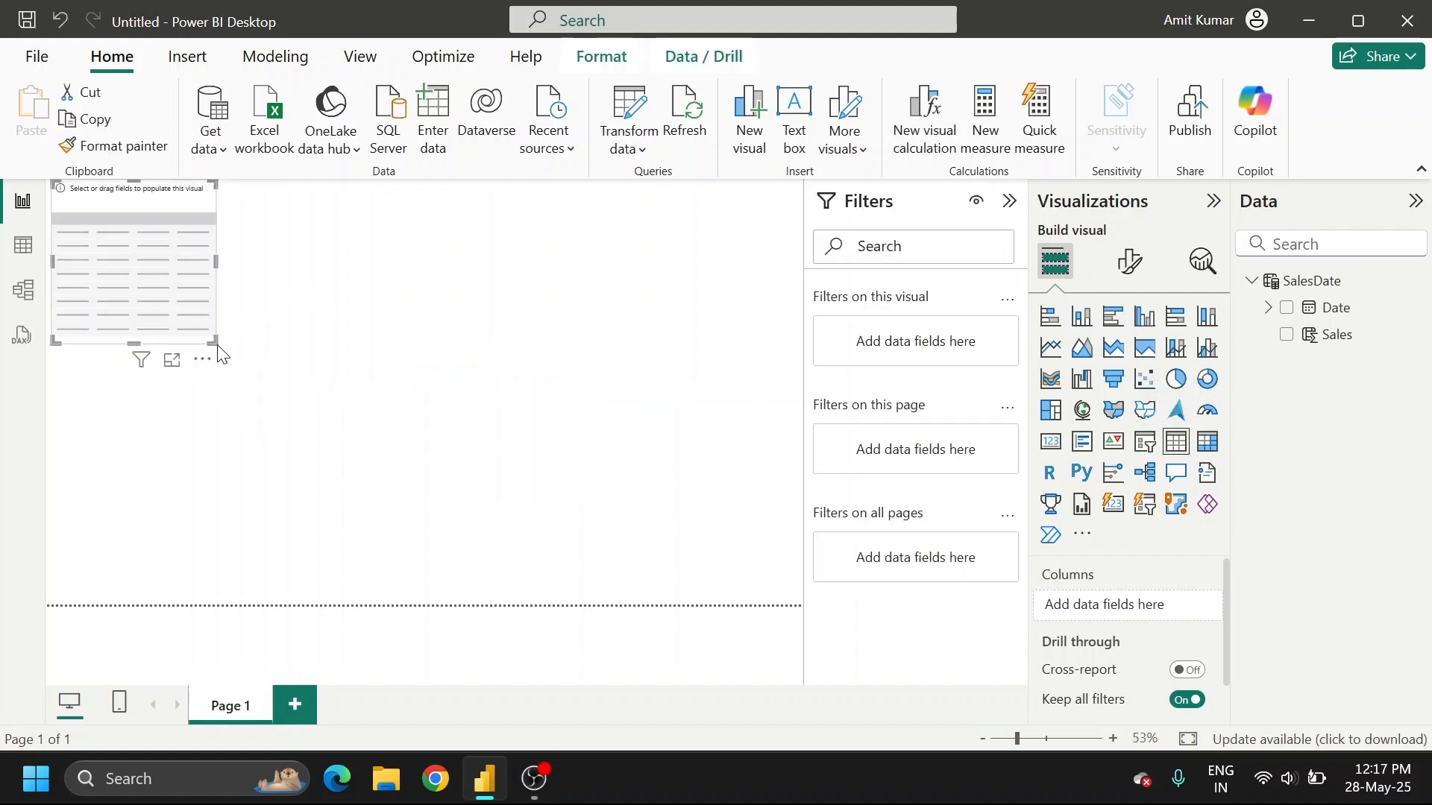
left_click_drag(215, 342, 663, 586)
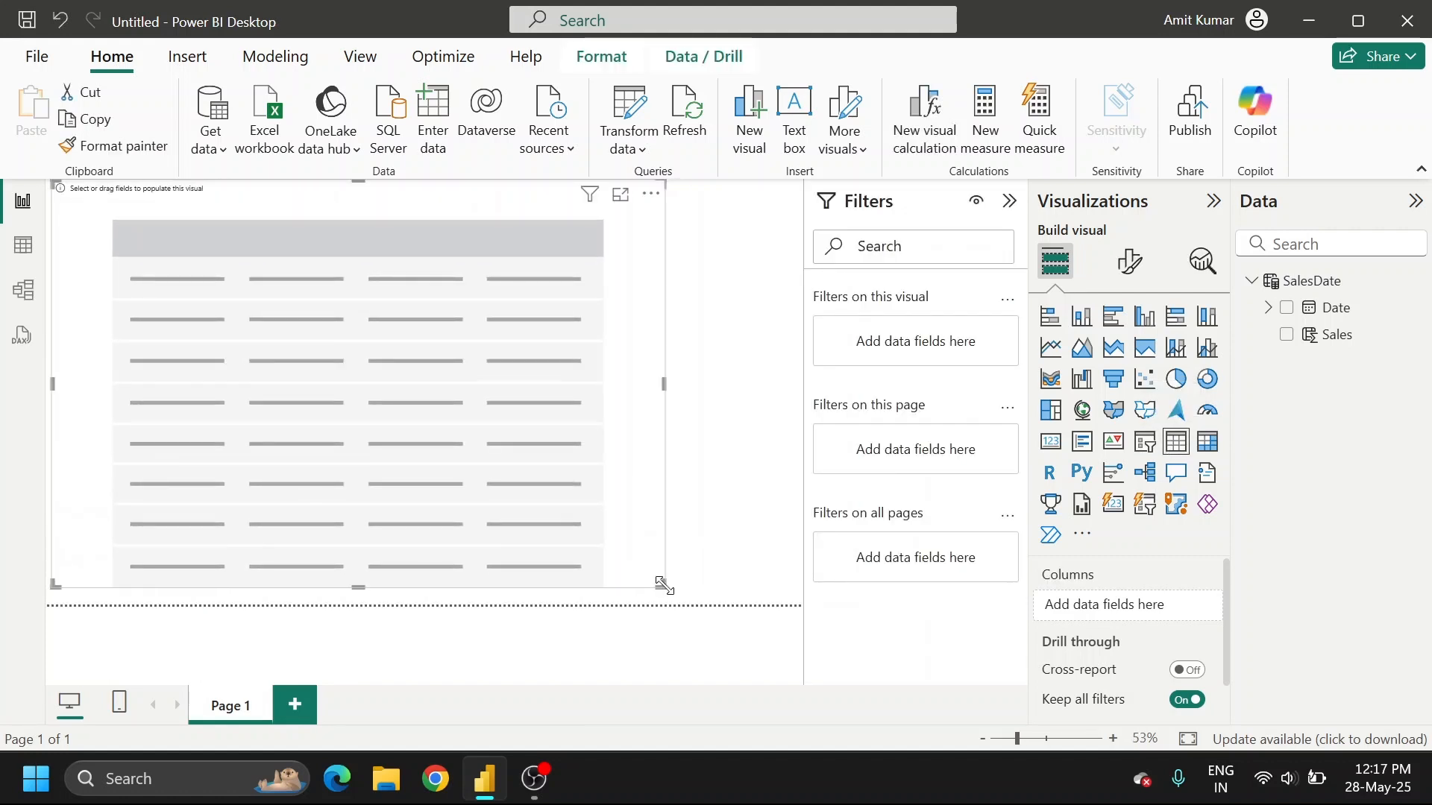
left_click(1287, 307)
left_click(1287, 334)
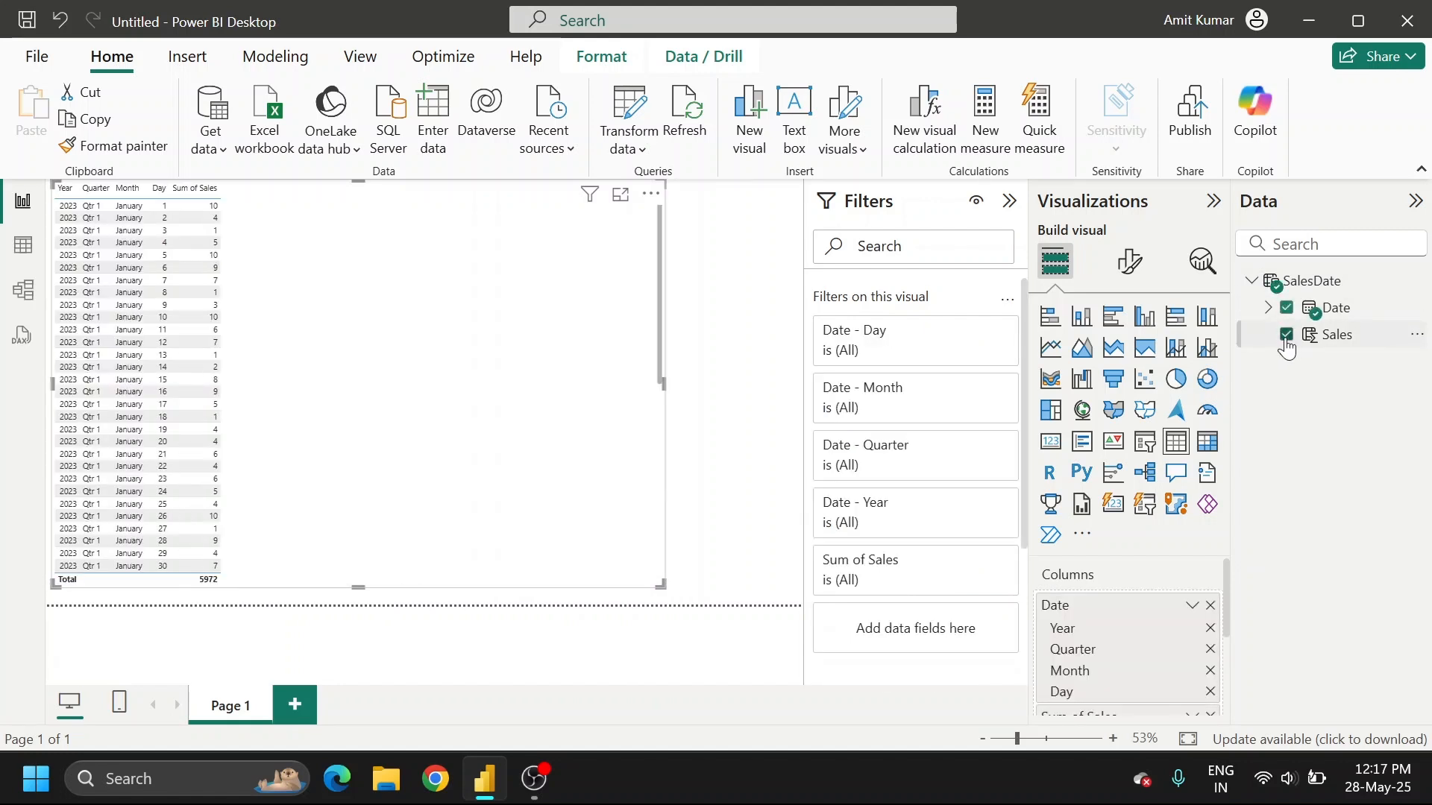
Set the font size of the table visual's values to 15
left_click(1130, 261)
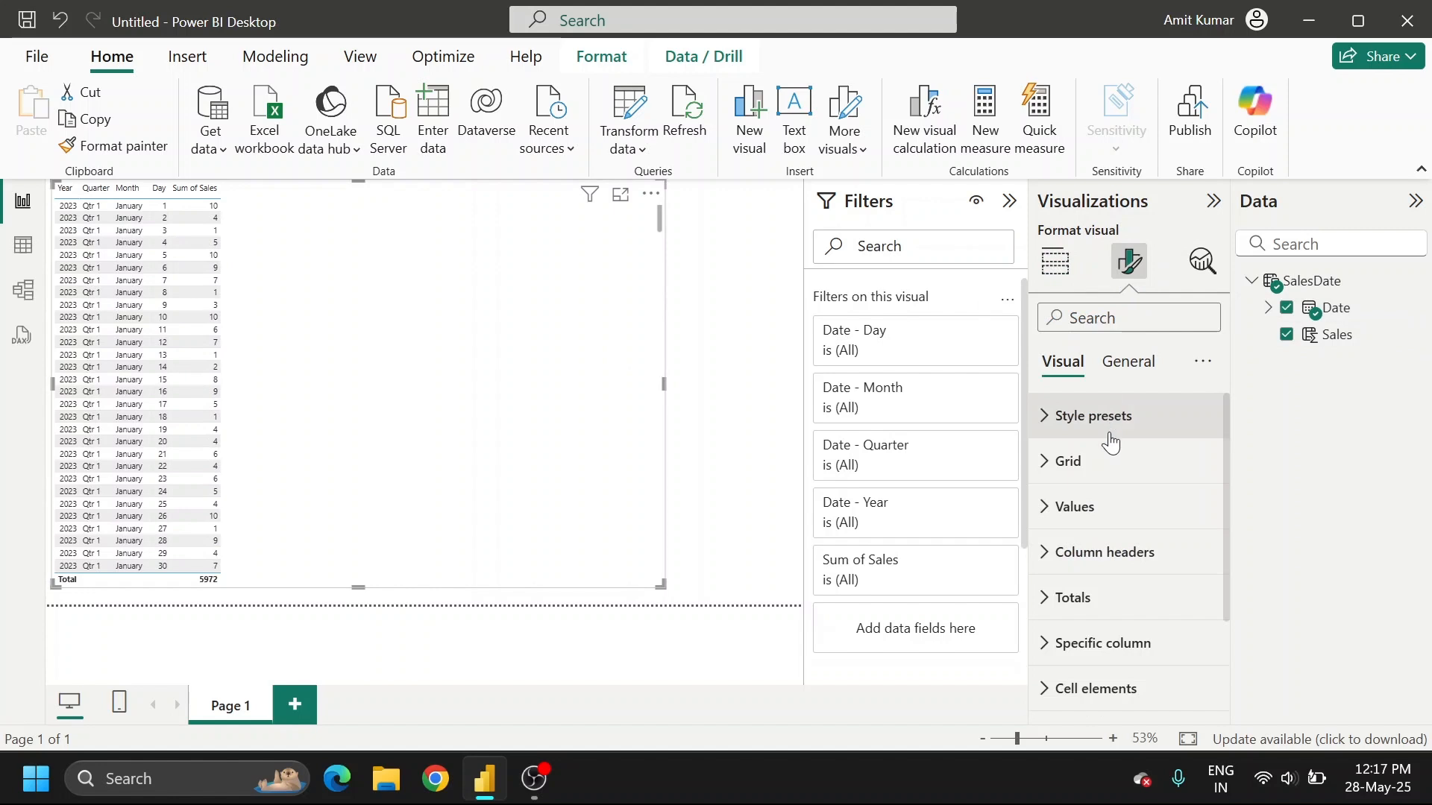
left_click(1107, 553)
left_click(1142, 522)
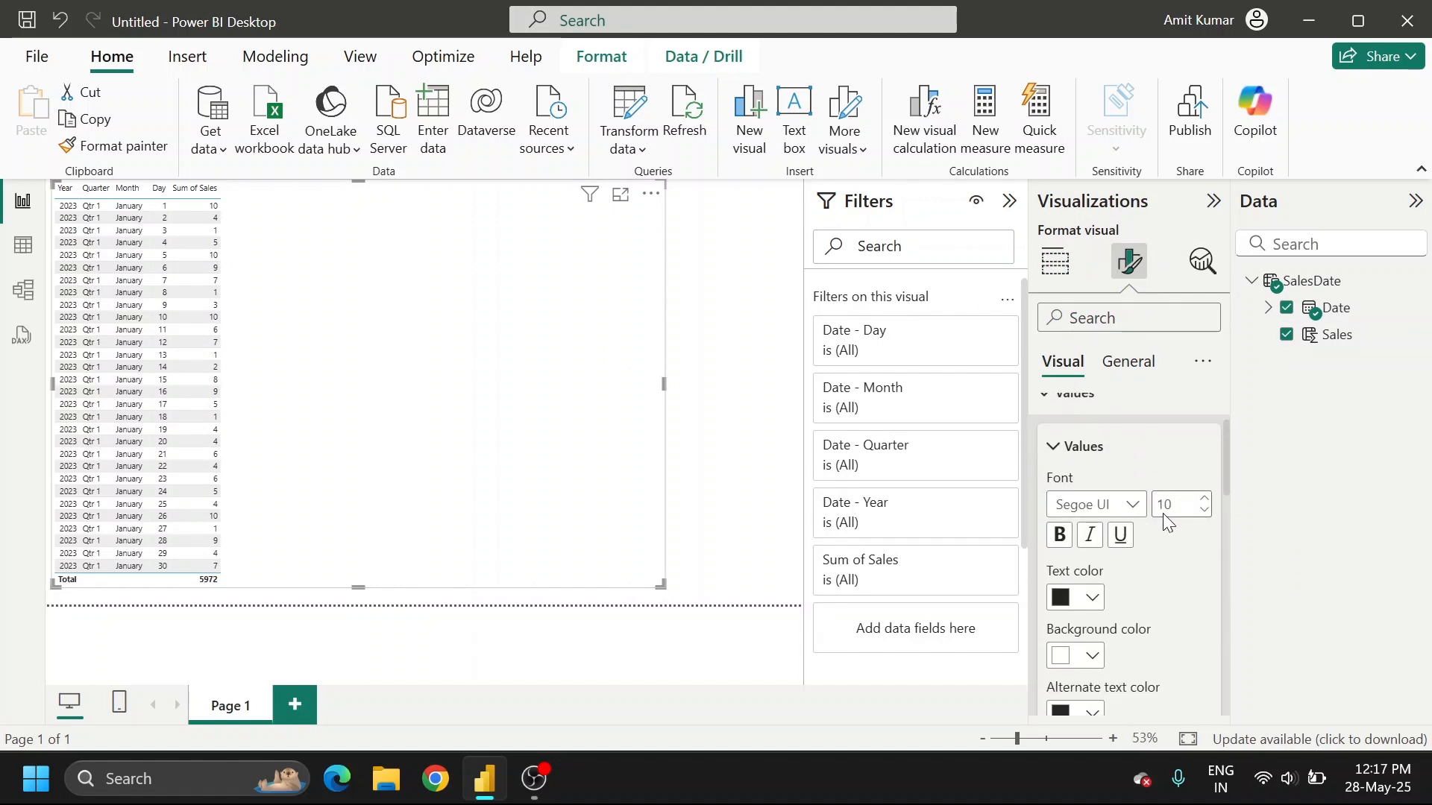
double_click(1178, 502)
type("15")
key("Return")
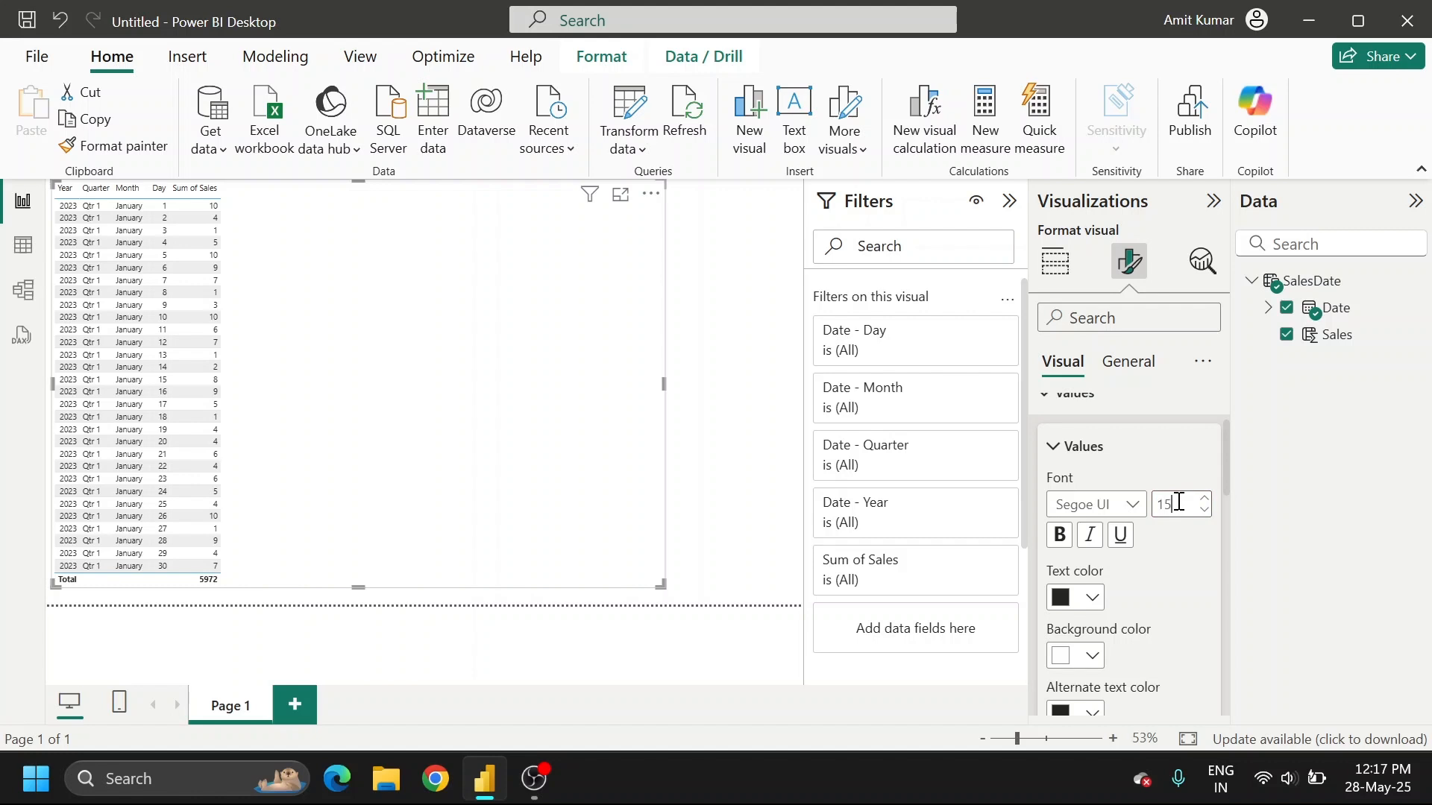
double_click(1178, 502)
type("8")
key("Return")
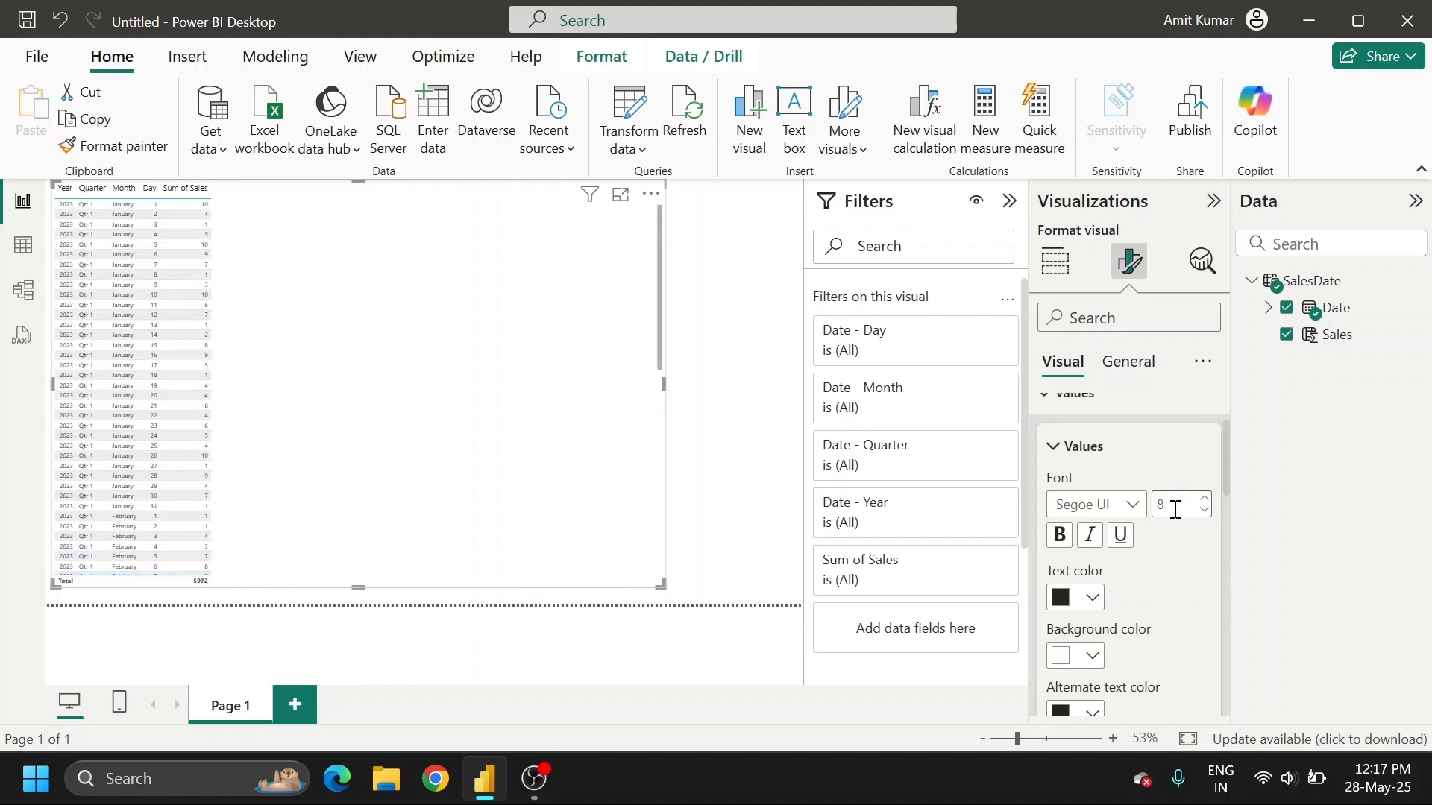
double_click(1175, 510)
type("15")
key("Return")
left_click(1085, 447)
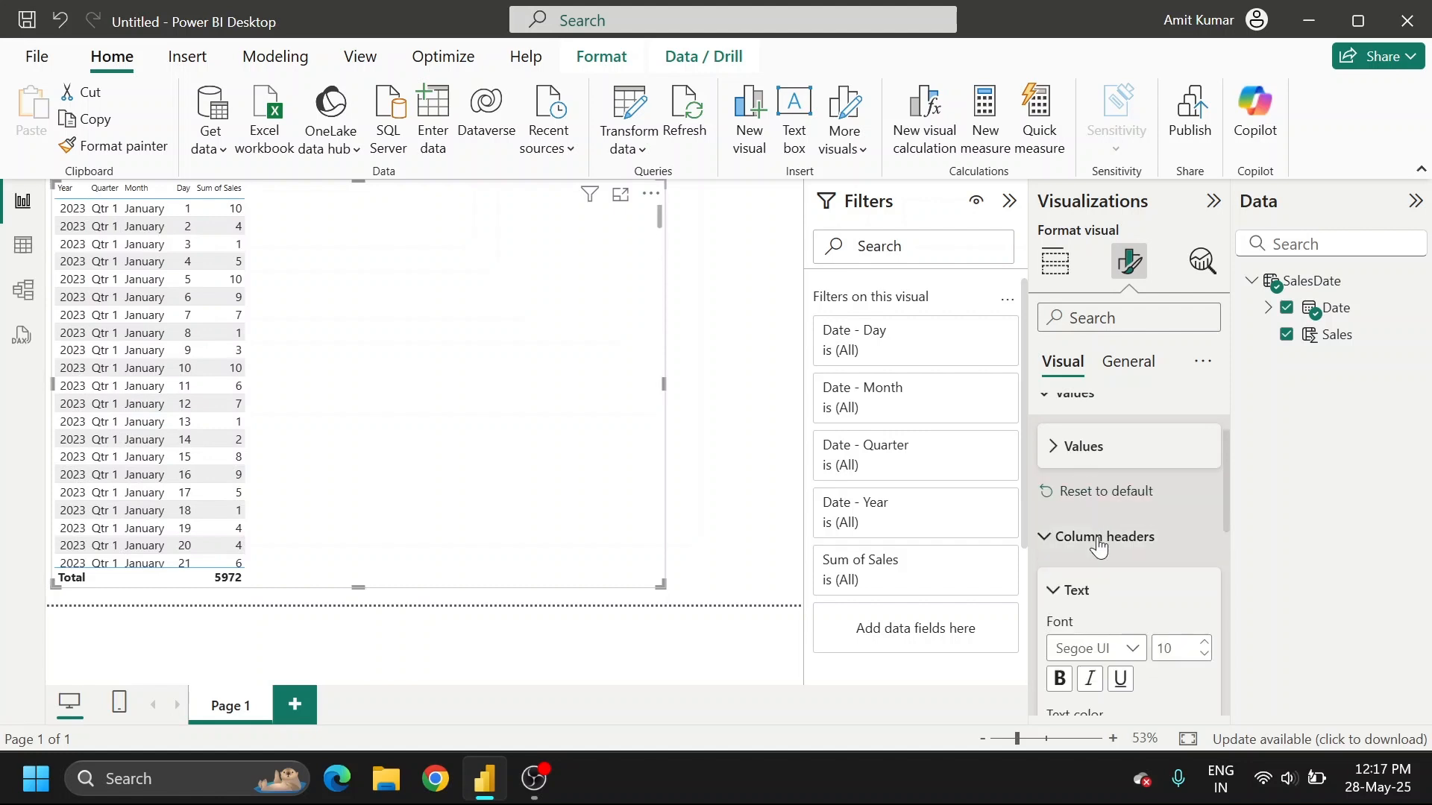
Set the font size of the table visual's column headers to 15
double_click(1181, 645)
type("15")
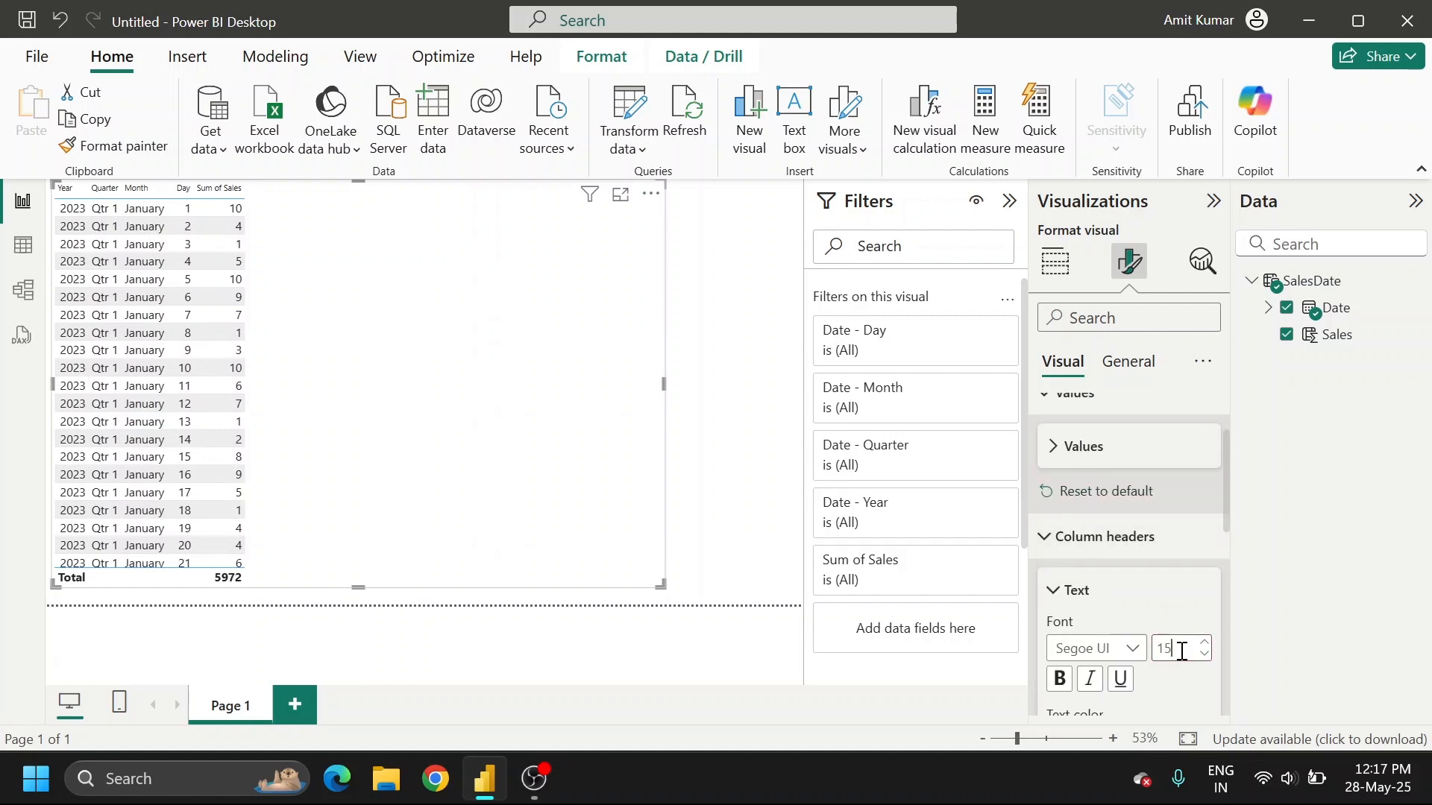
key("Return")
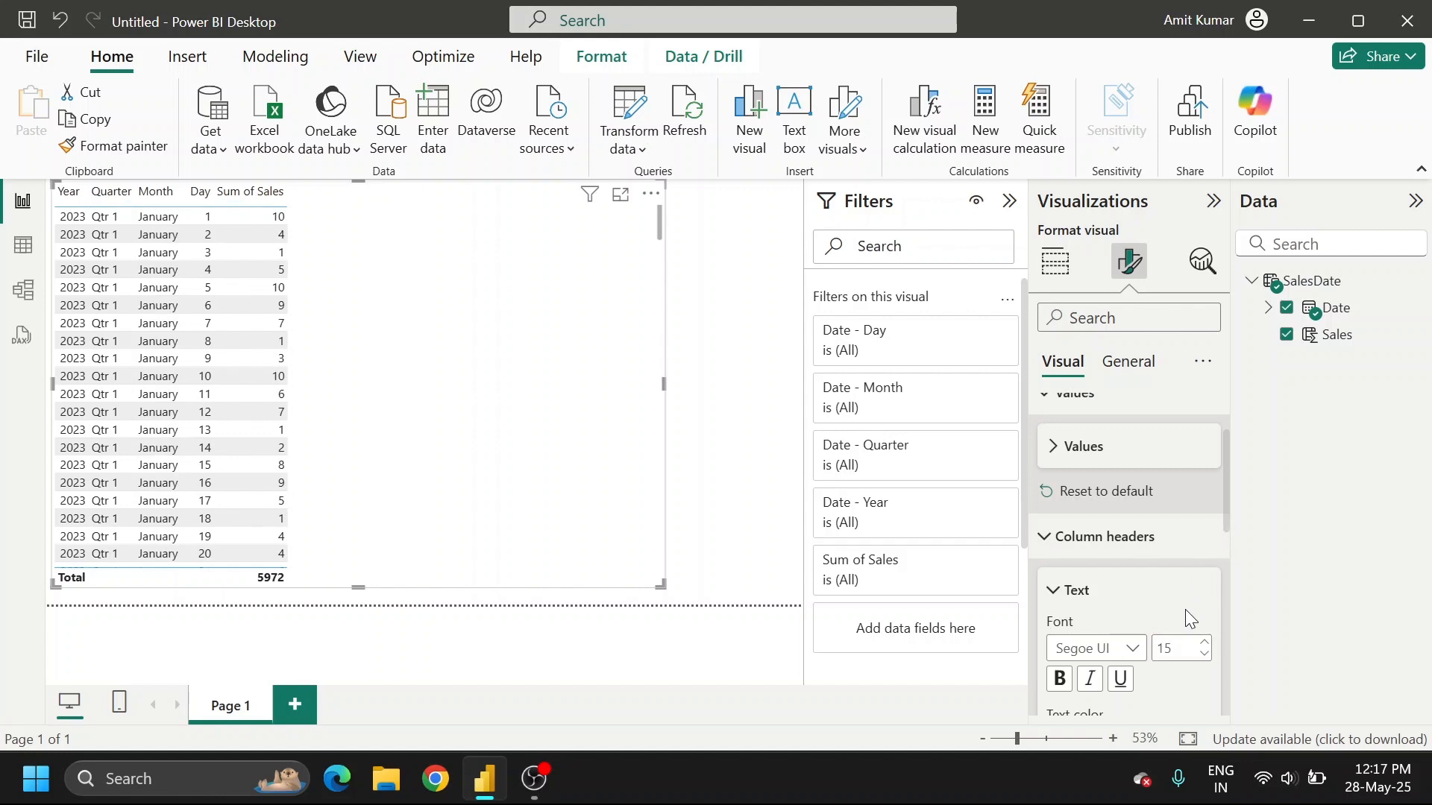
Examine the daily sales rows in the table visual from January into early February 2023
left_click(1093, 598)
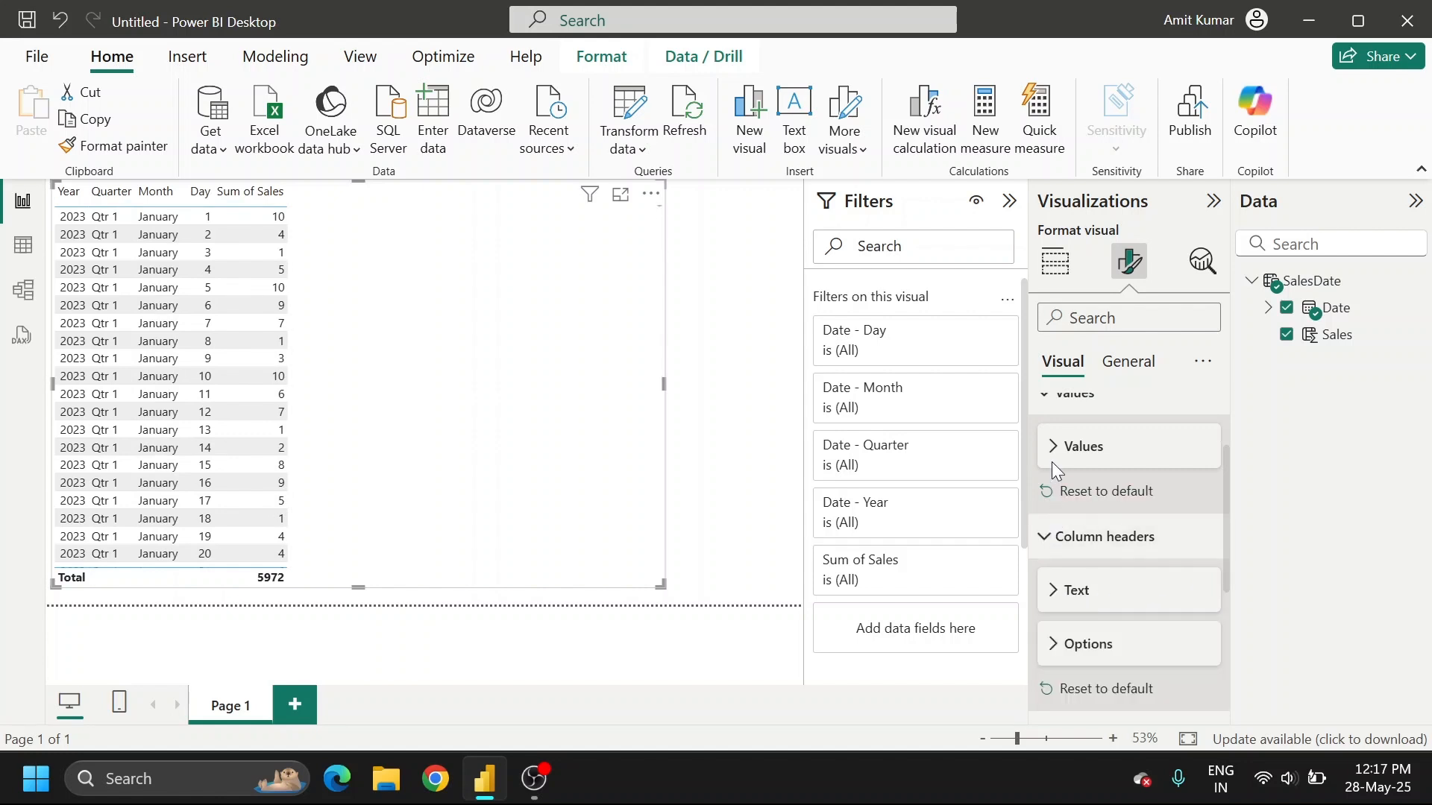
scroll(1049, 467, "up", 2)
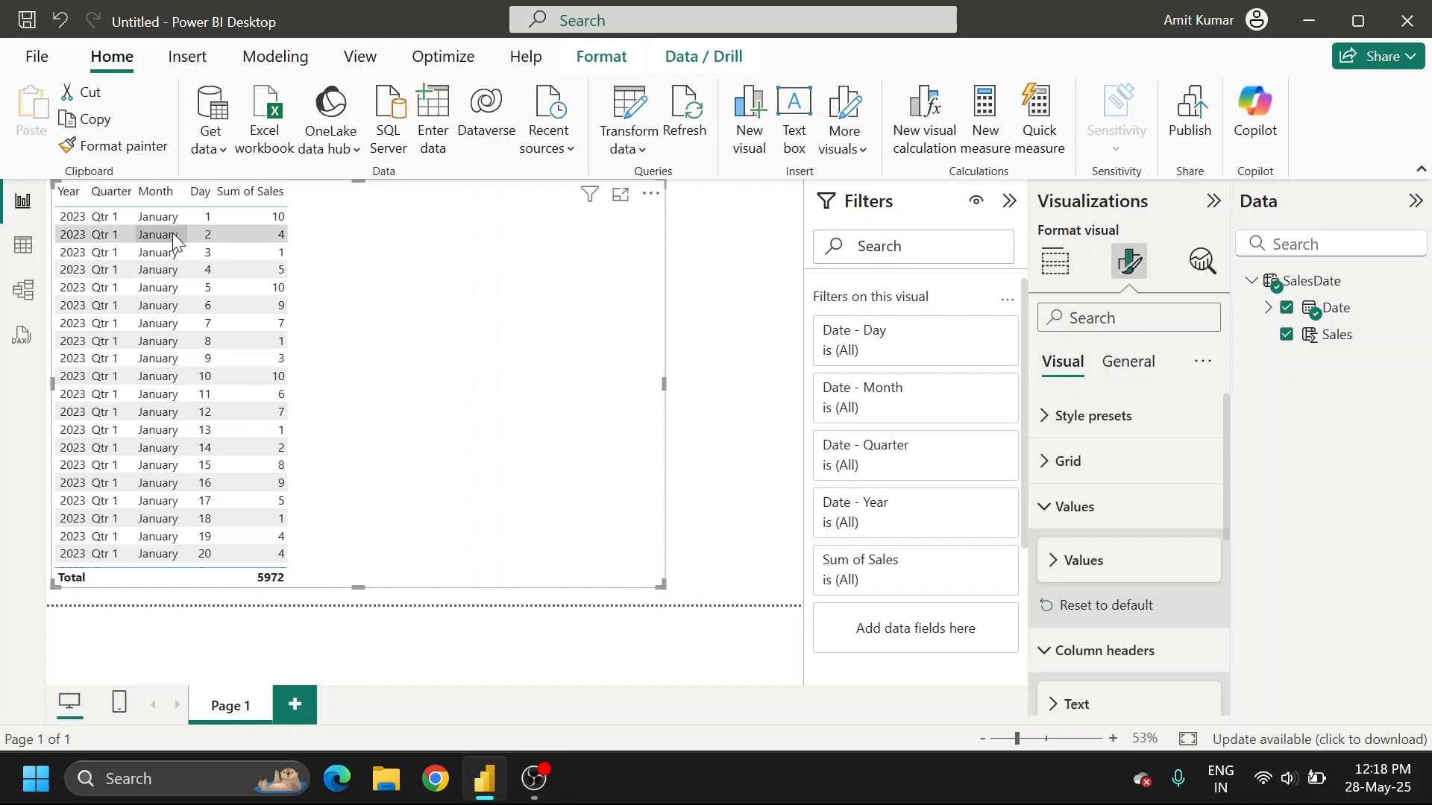
scroll(179, 360, "down", 5)
scroll(179, 359, "up", 5)
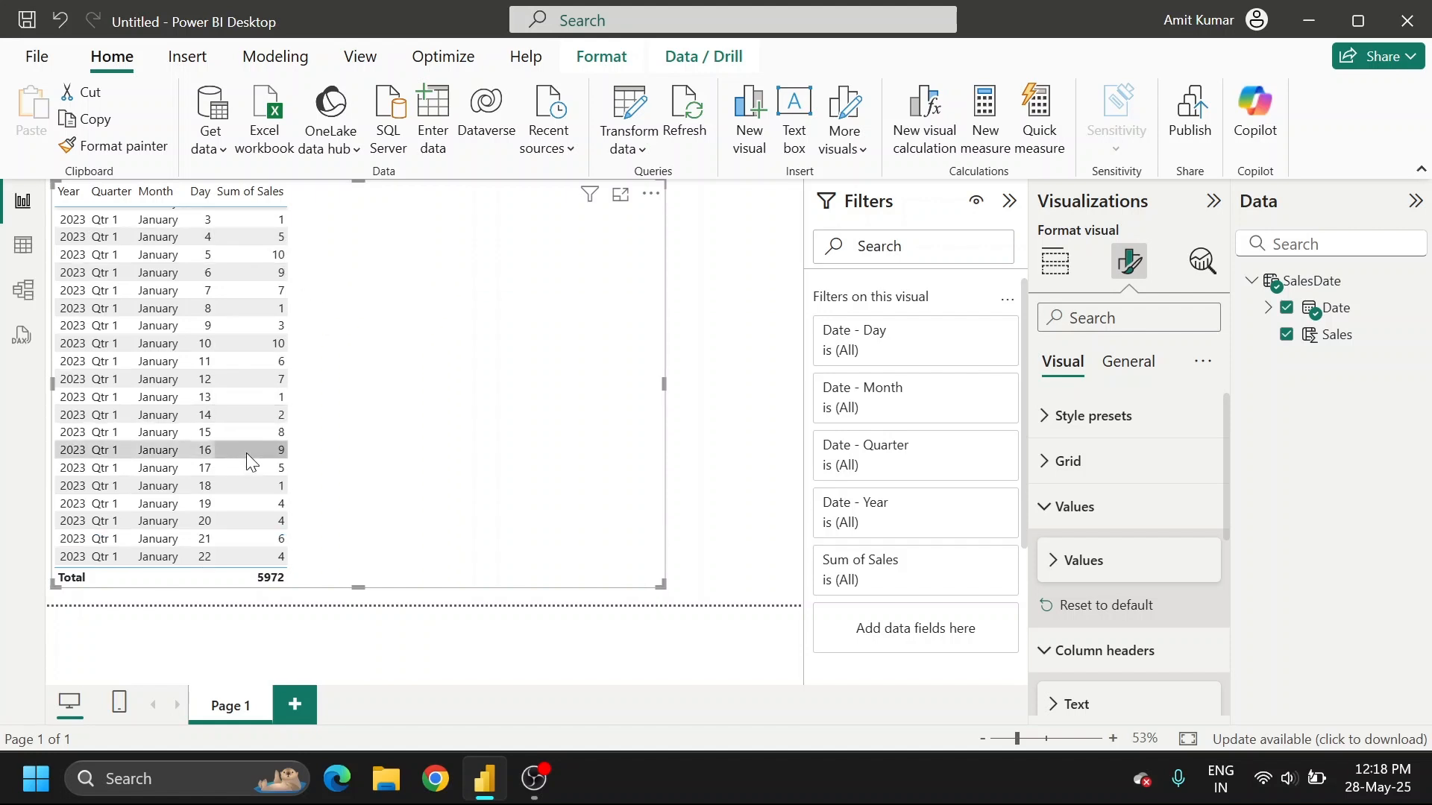
scroll(246, 453, "down", 5)
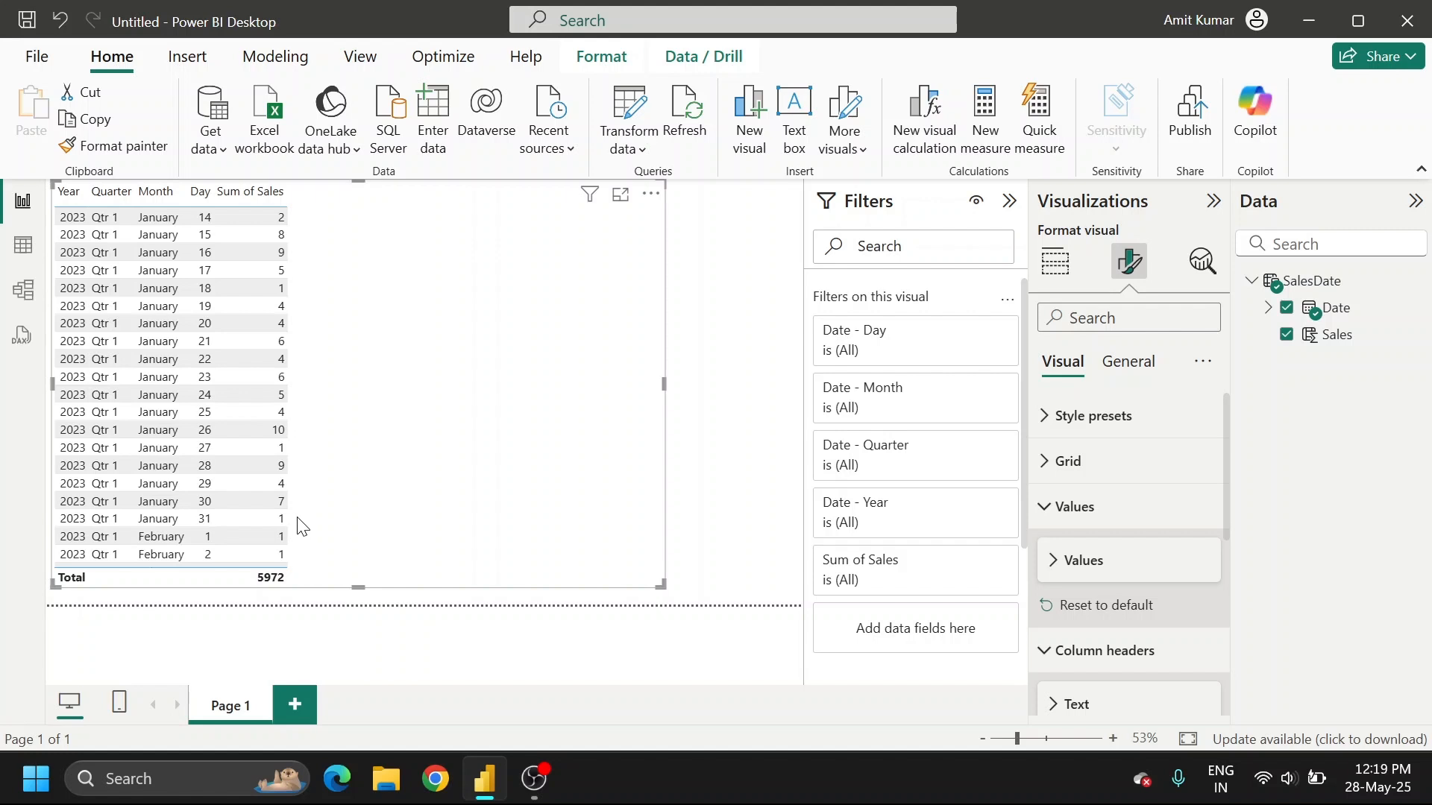
scroll(221, 516, "down", 1)
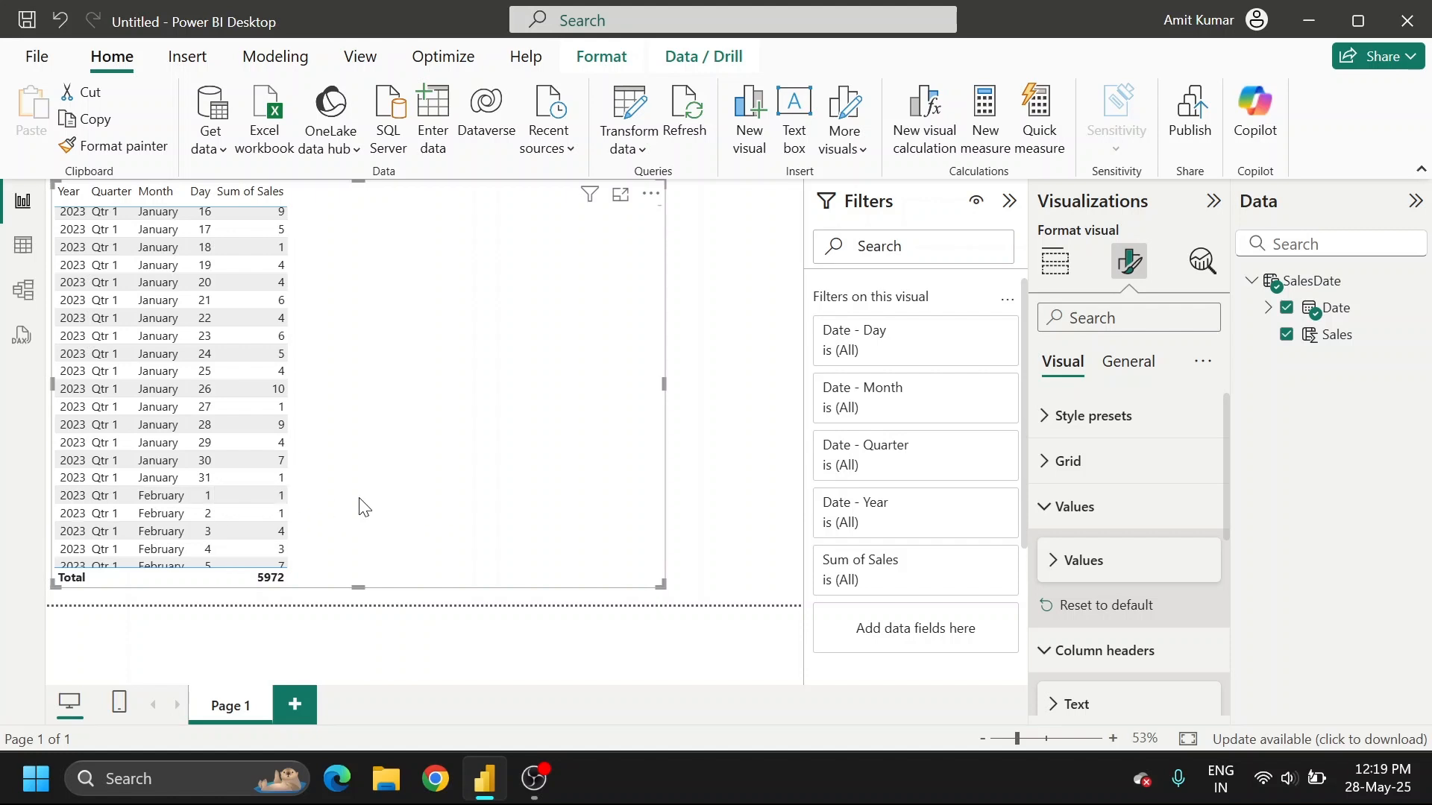
scroll(293, 409, "up", 5)
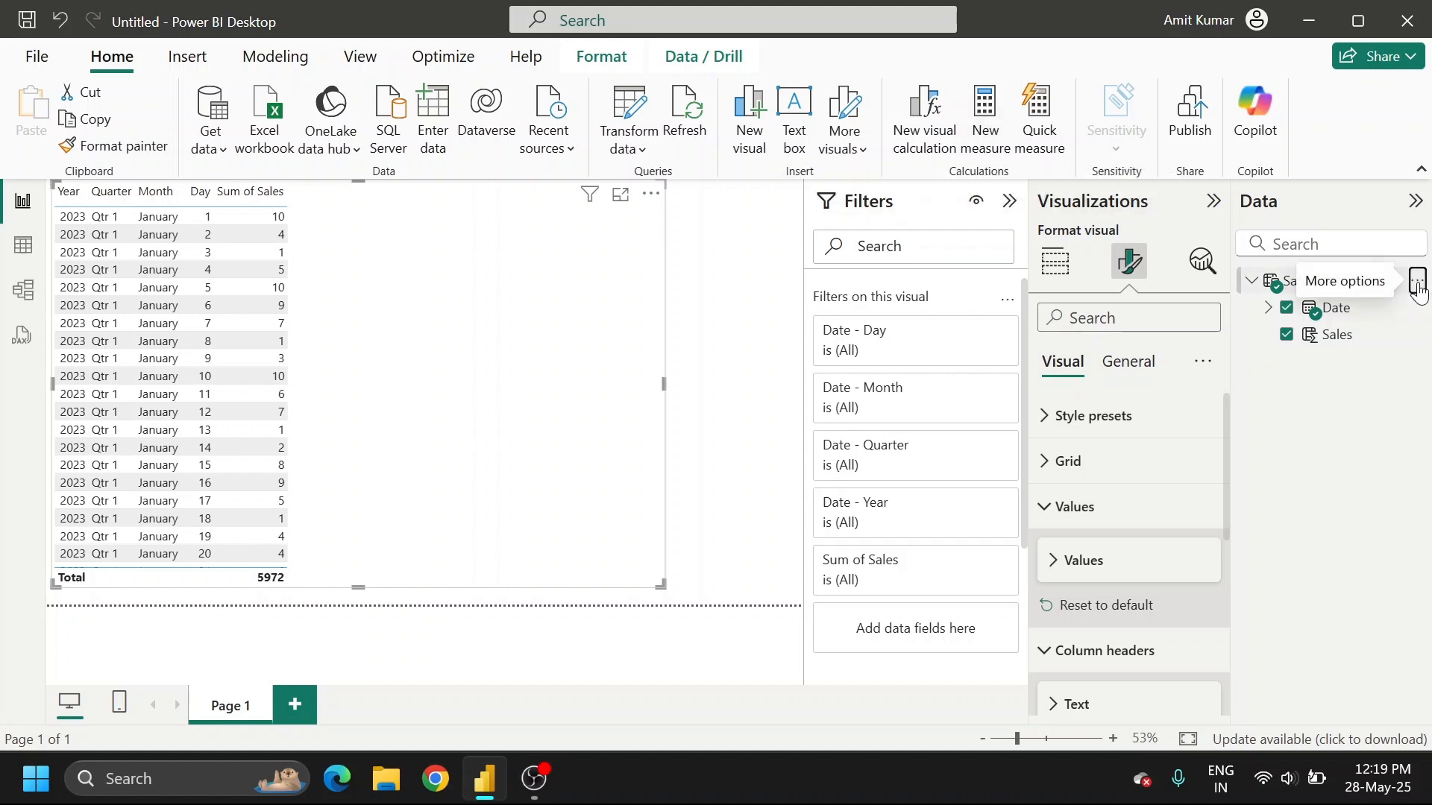
Create a measure named TOTAL MTD in the SalesDate table and begin its formula with TOTALMTD(SUM(SalesDate[Sales]),
left_click(1417, 282)
left_click(1336, 325)
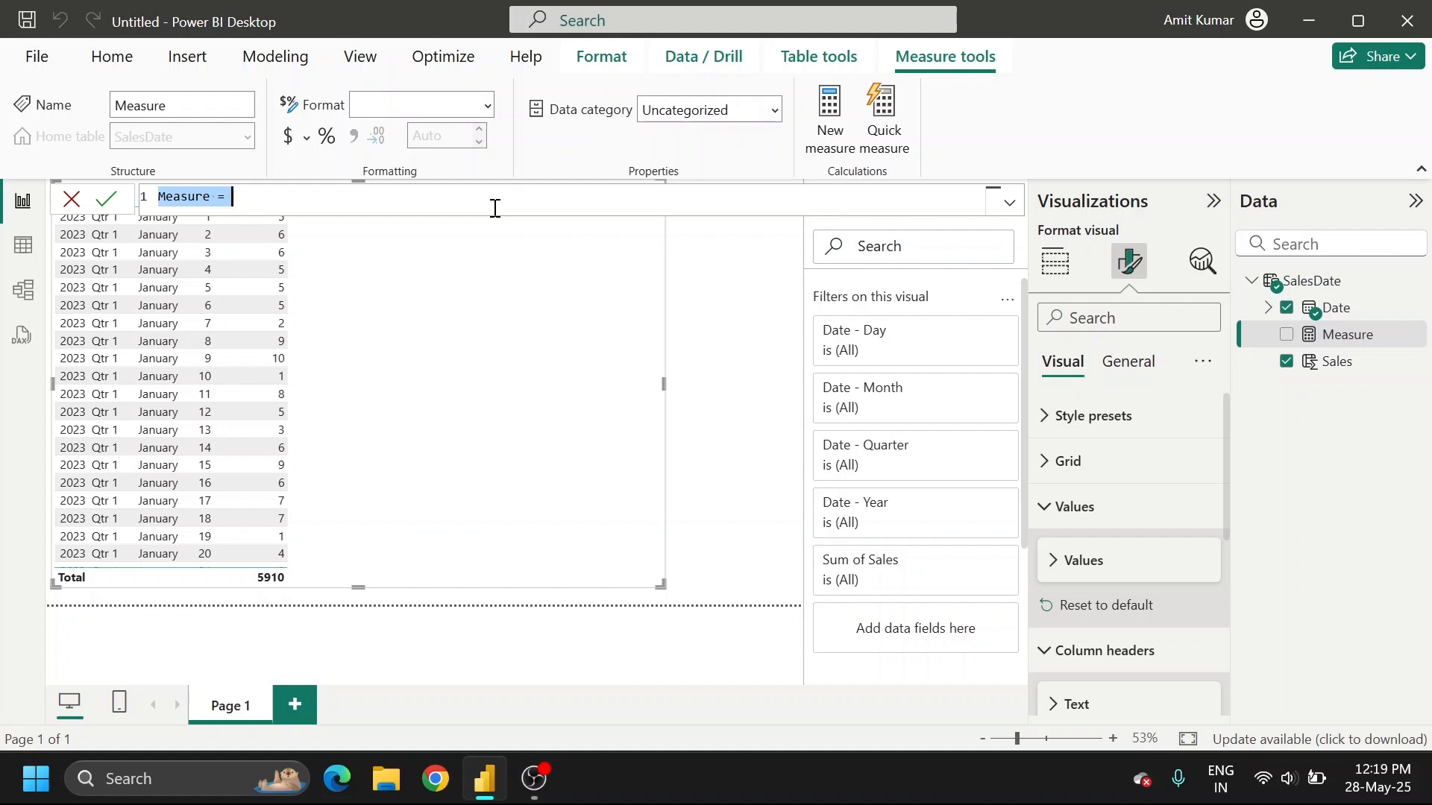
key("Caps_Lock")
type("TOTAL MTD = ")
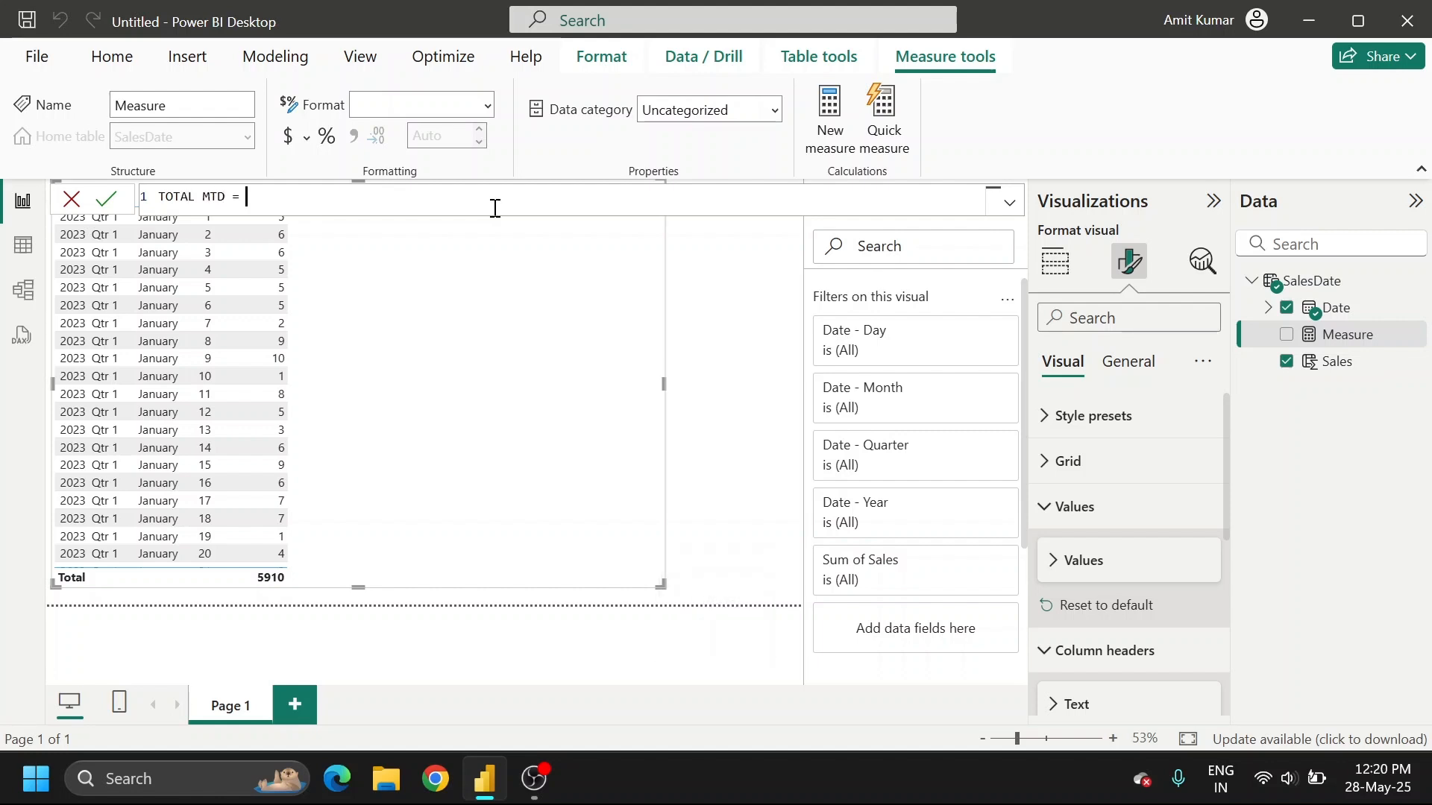
type("T")
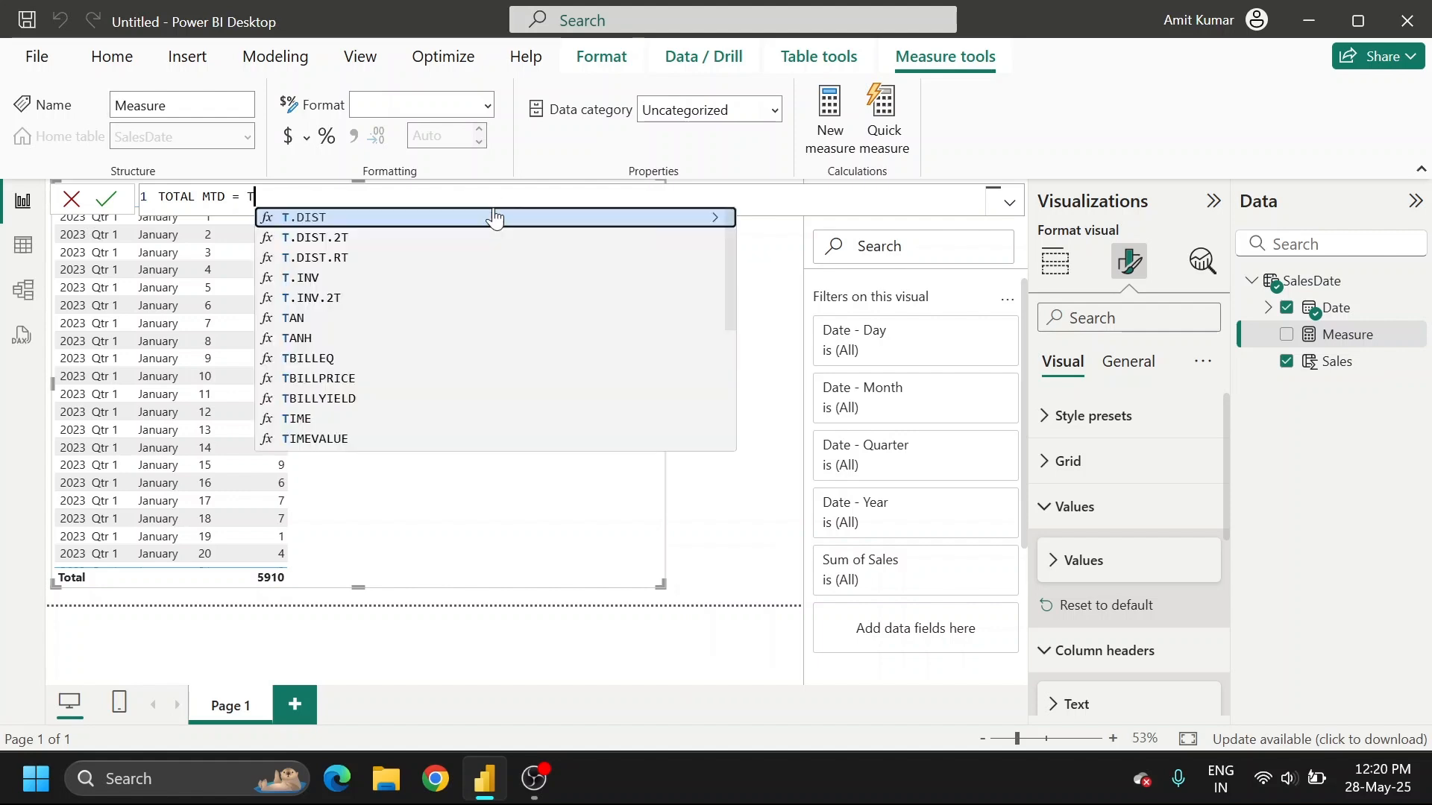
type("OTAL")
key("Tab")
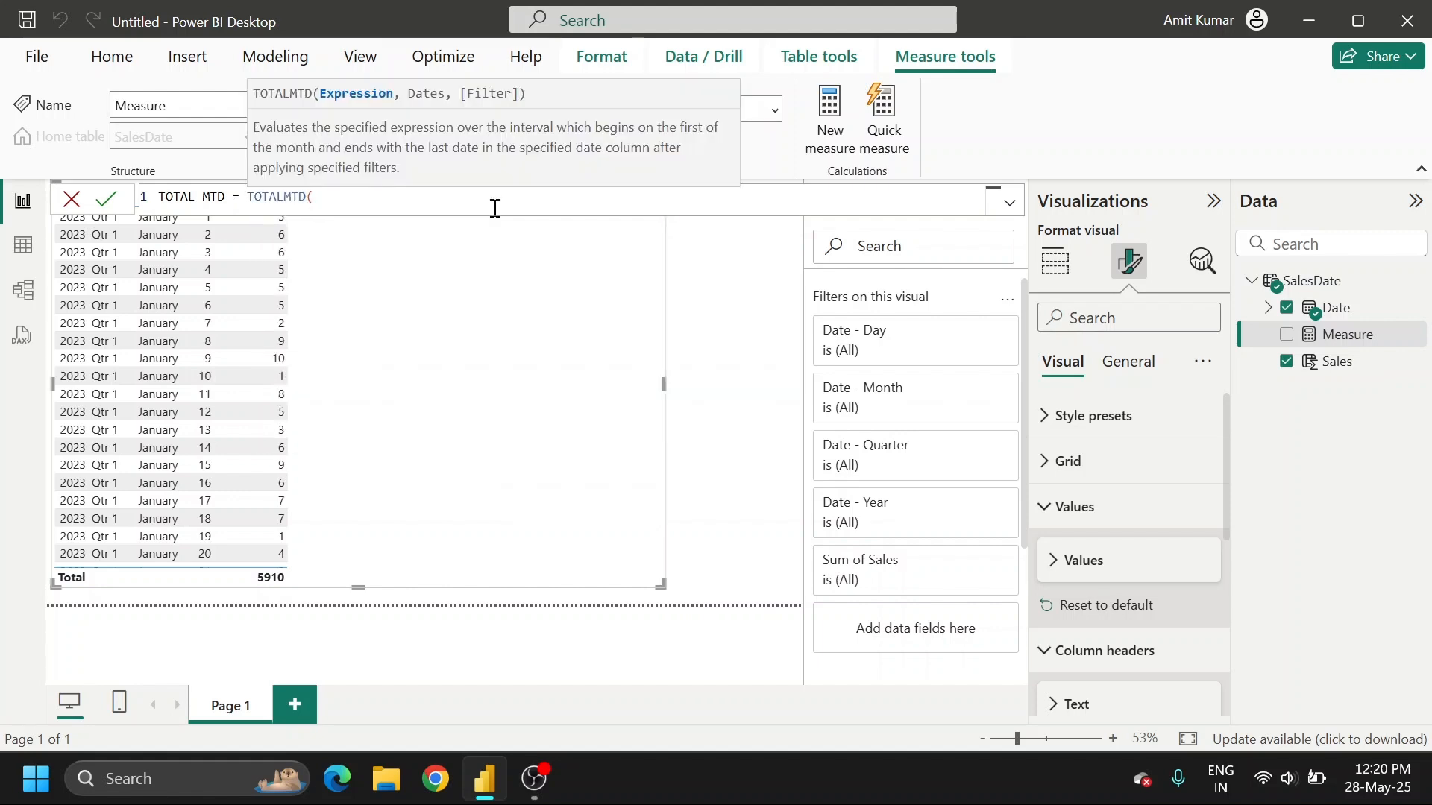
type("SUM")
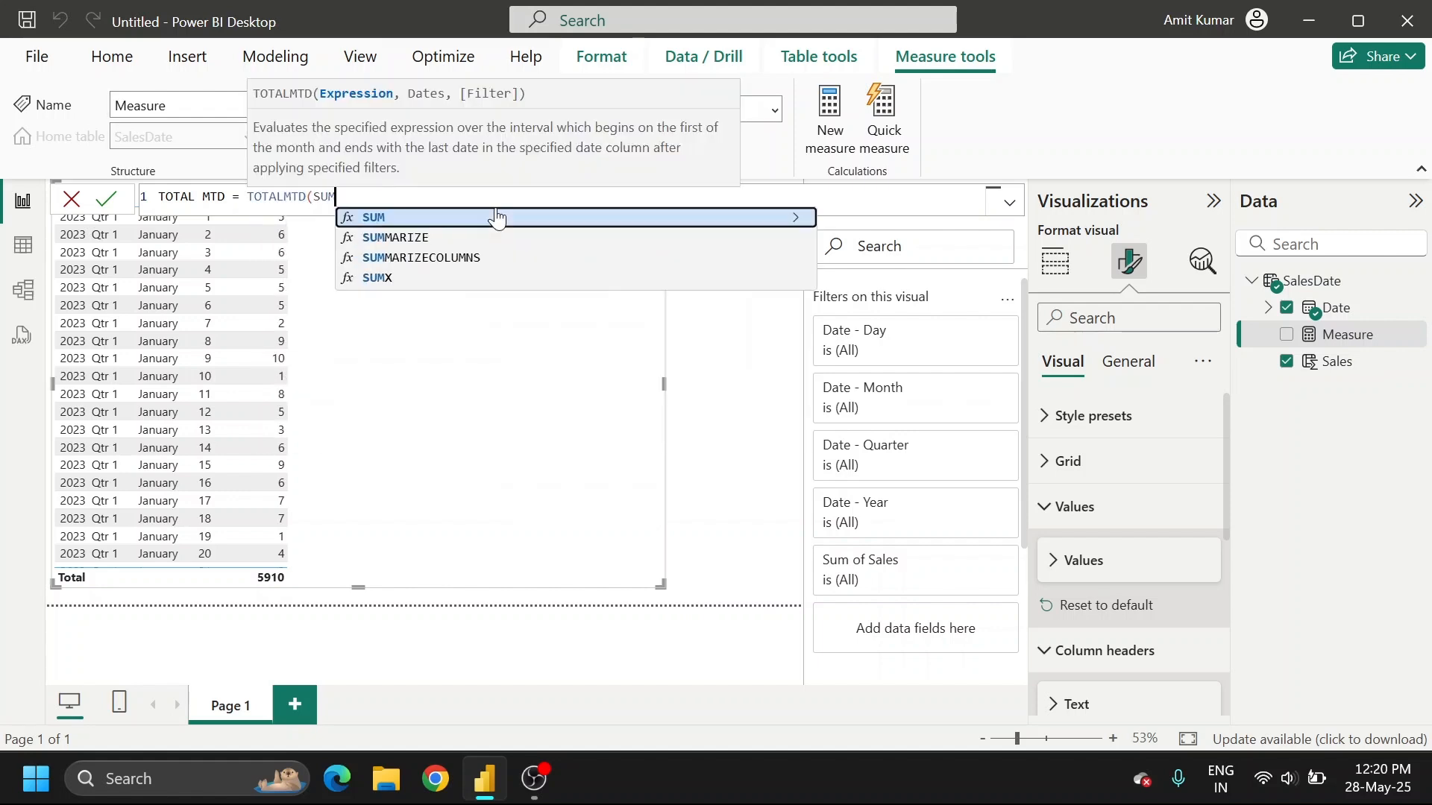
type("(")
key("Down")
key("Down")
key("Tab")
type("),")
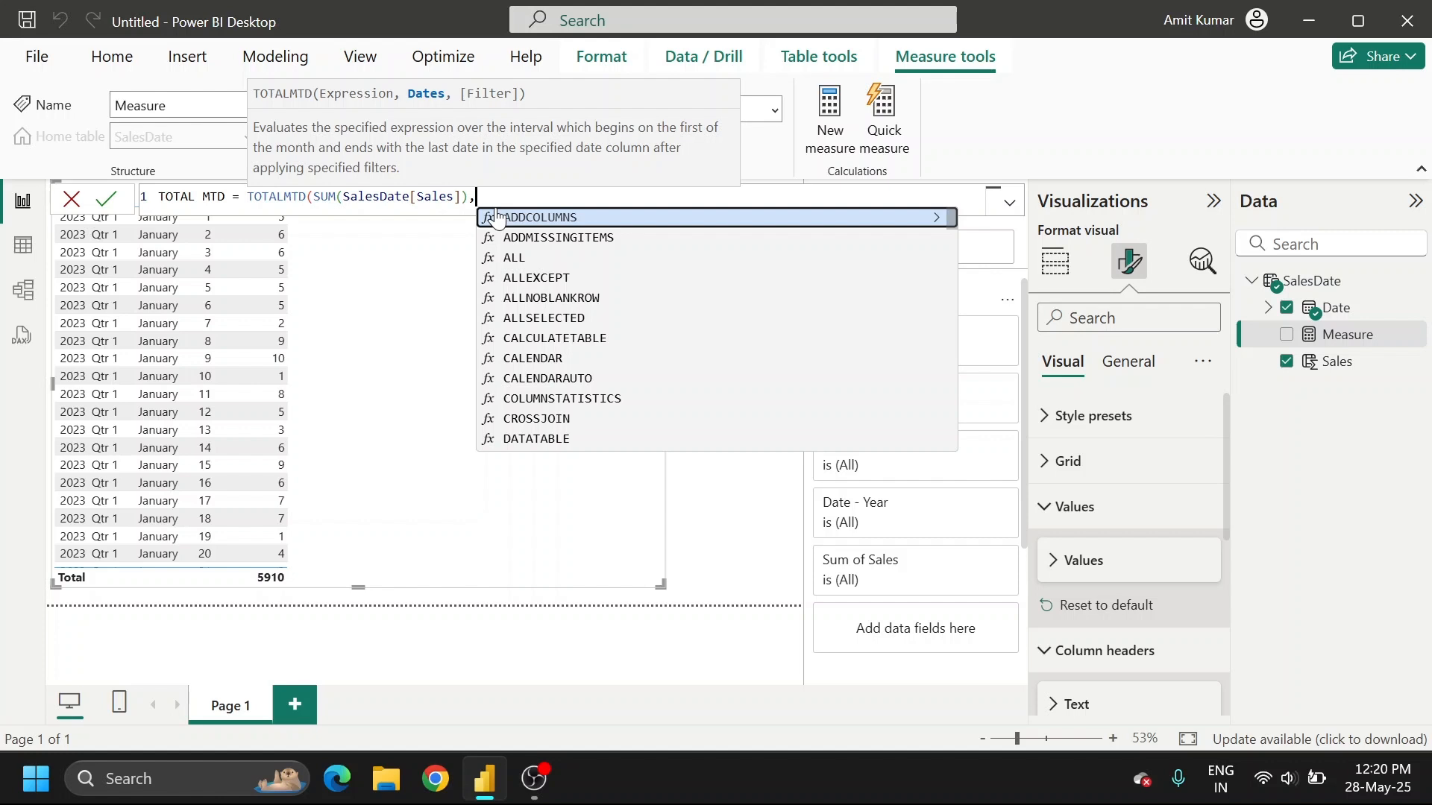
Complete the TOTAL MTD formula with SalesDate[Date].[Date] as the dates argument and commit the measure
type("DATE")
key("Down")
key("Down")
key("Down")
key("Down")
key("Down")
key("Down")
key("Down")
key("Down")
key("Down")
key("Tab")
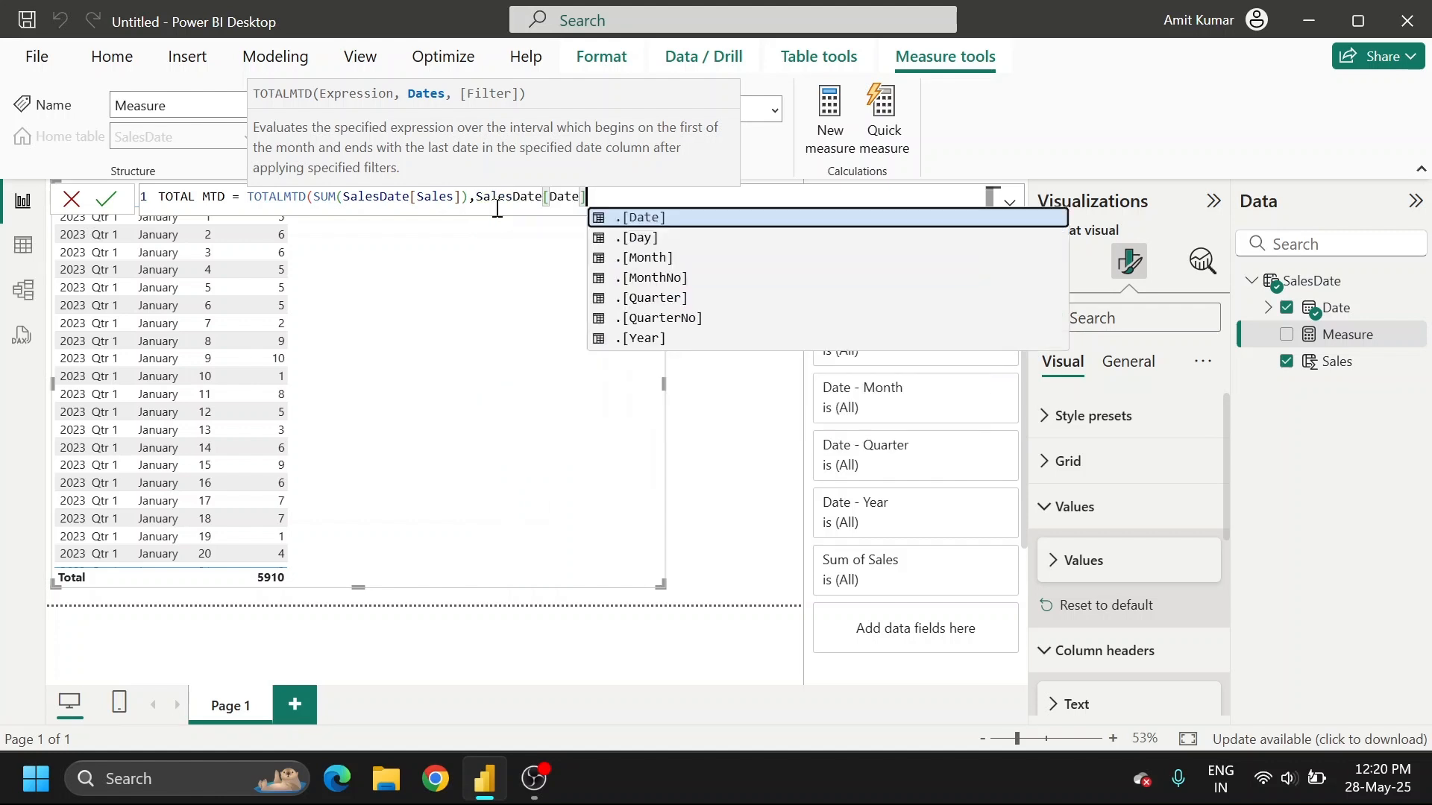
key("Tab")
type(")")
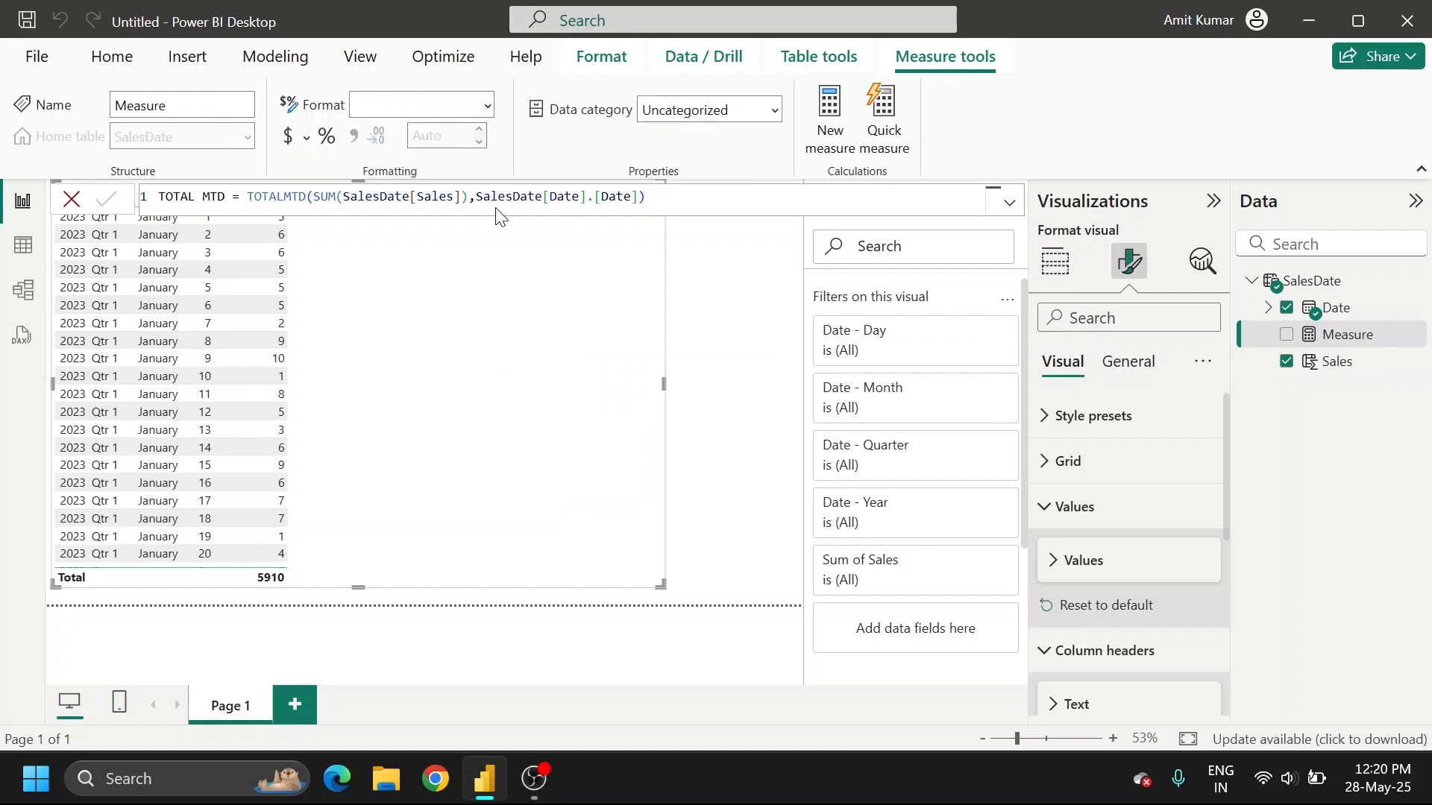
key("Return")
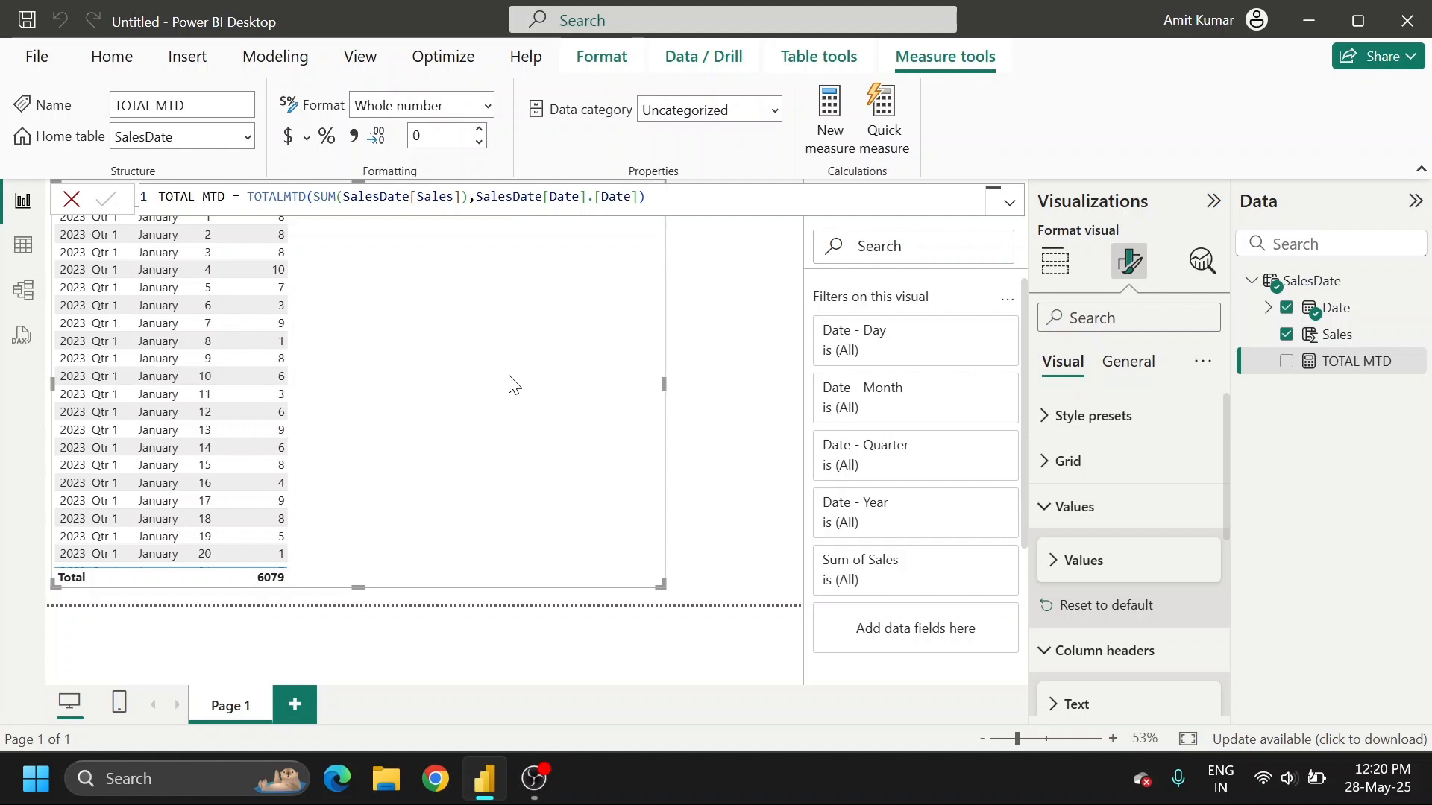
Close the formula editor and add the TOTAL MTD measure to the table visual
left_click(72, 200)
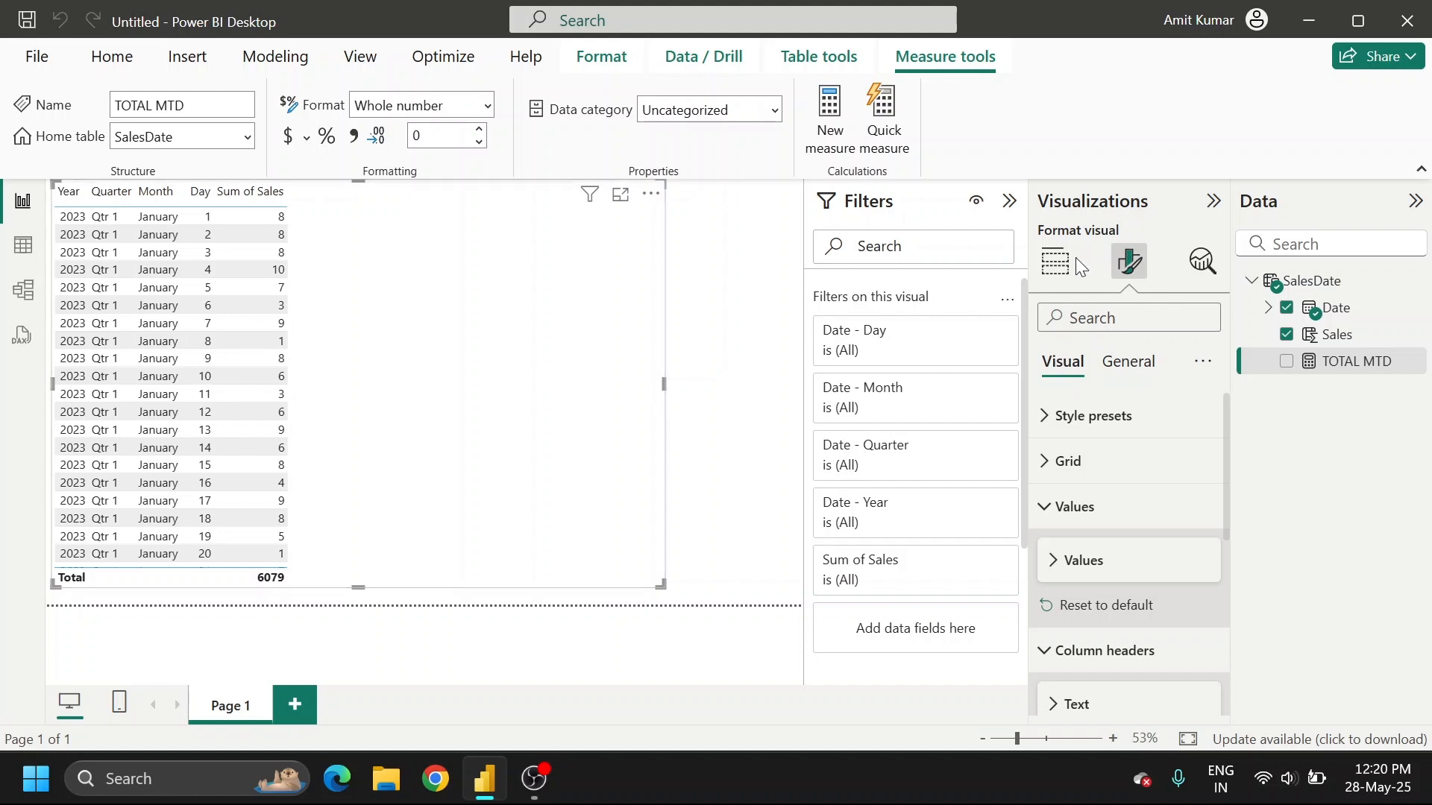
left_click(1056, 261)
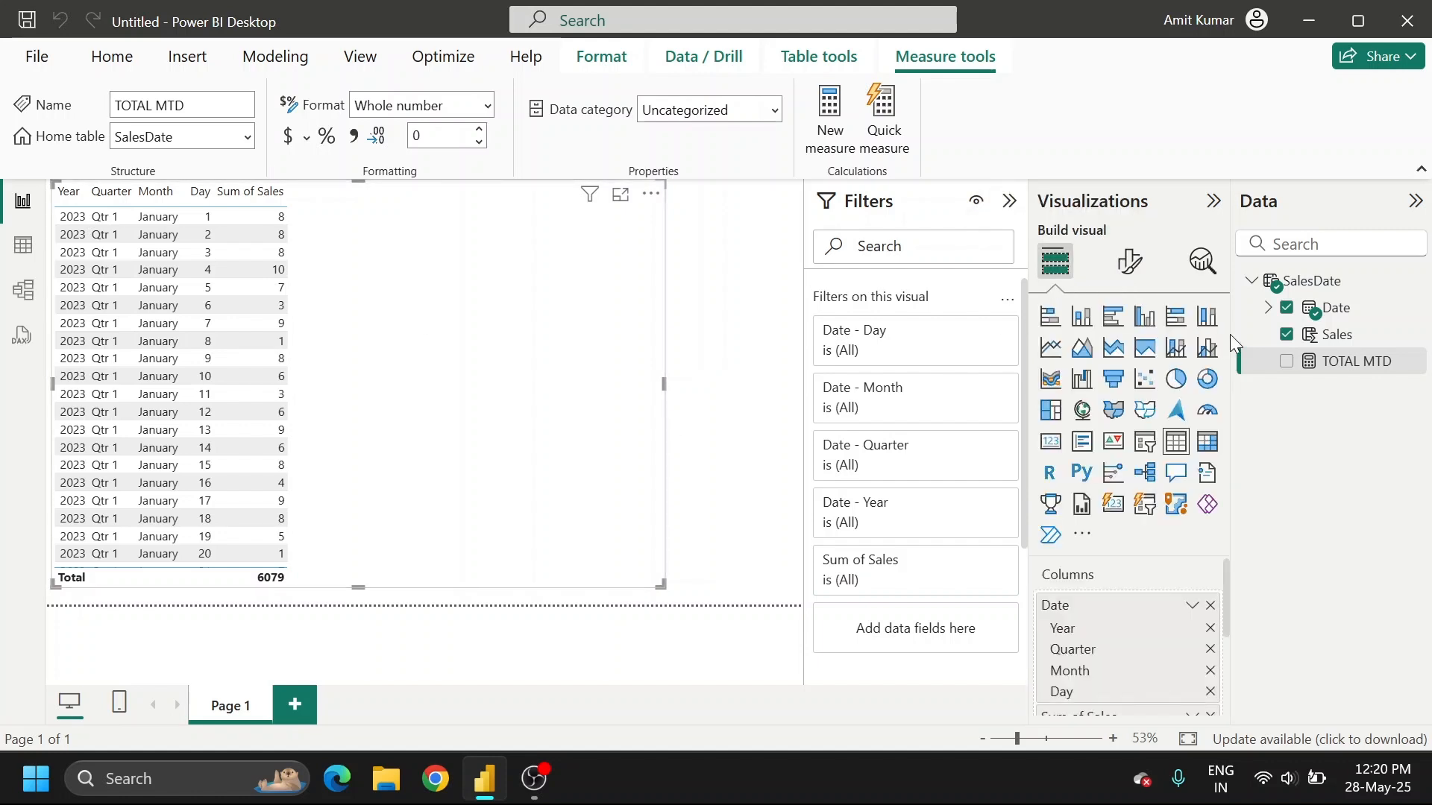
left_click(1286, 361)
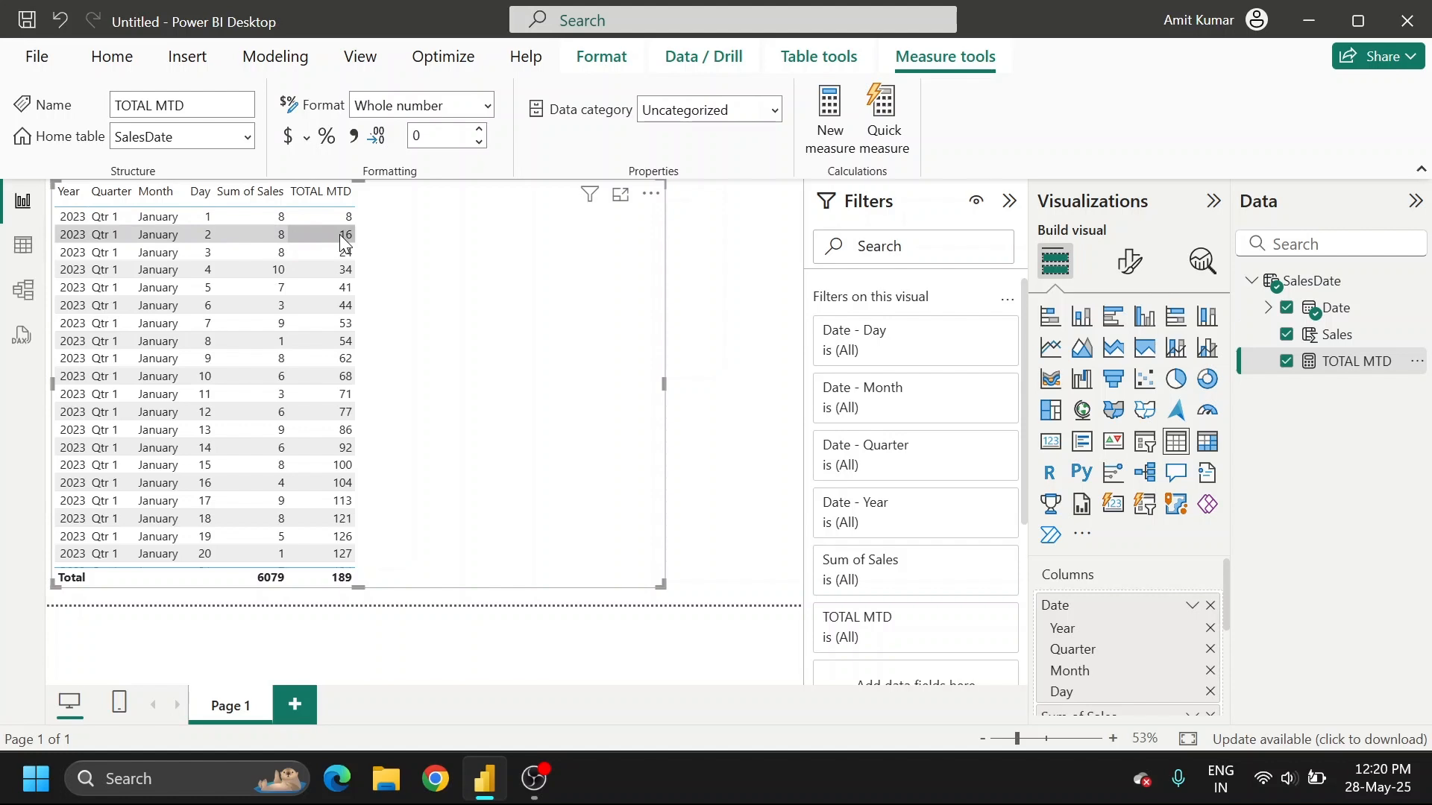
Examine how TOTAL MTD accumulates and restarts at month boundaries across the 2023 and 2024 rows
scroll(325, 427, "down", 2)
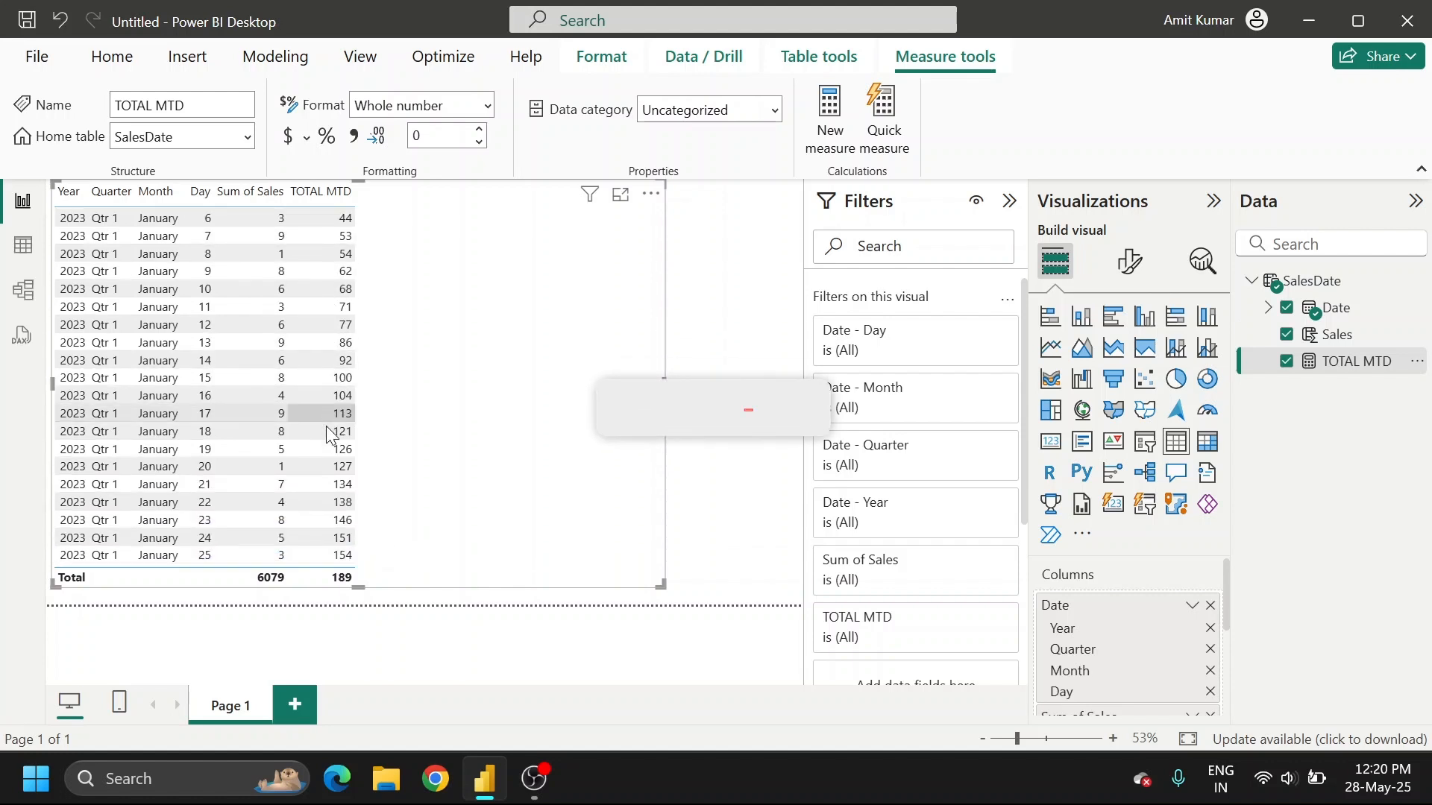
scroll(326, 427, "down", 4)
scroll(306, 440, "down", 2)
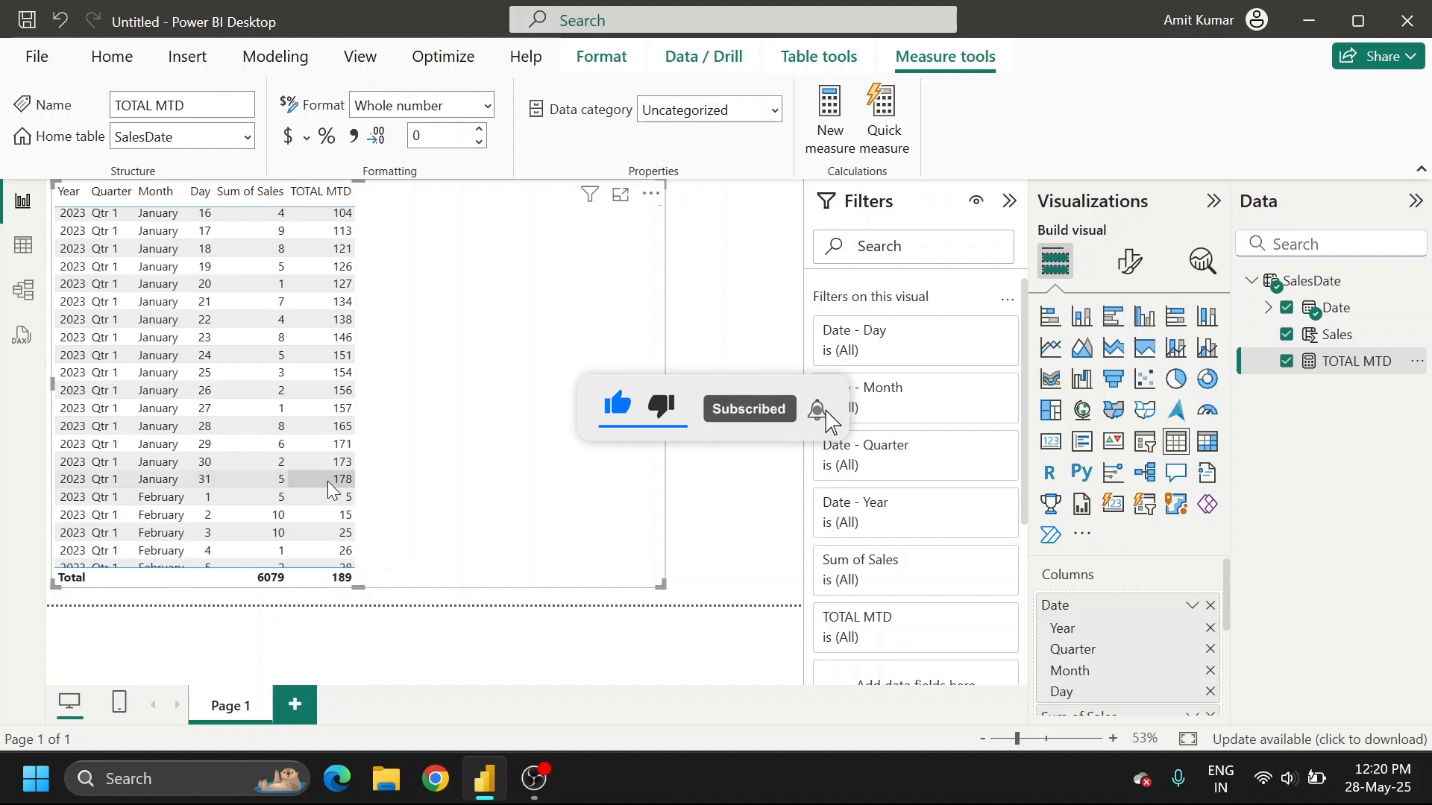
scroll(342, 479, "down", 1)
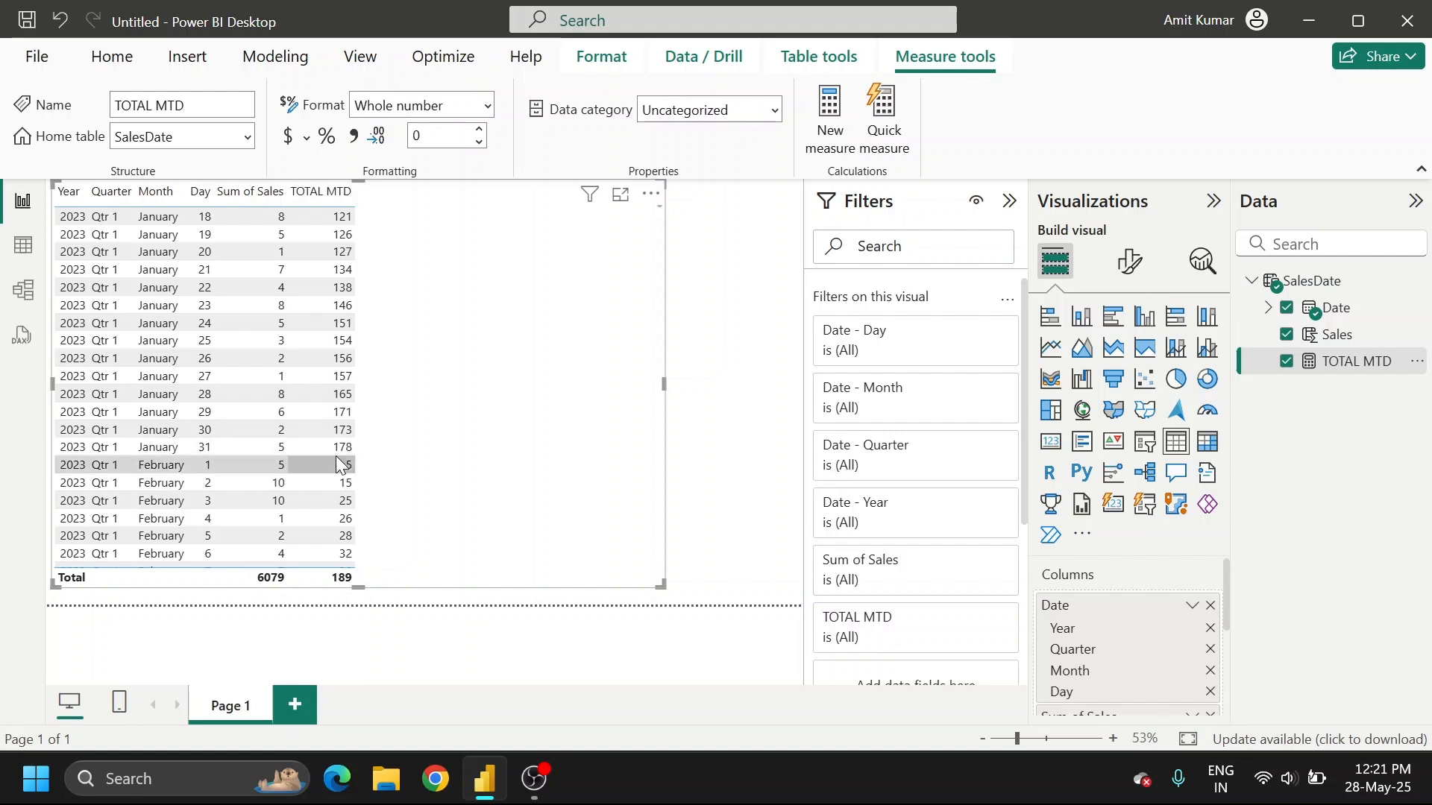
scroll(306, 443, "down", 1)
scroll(323, 433, "down", 2)
scroll(324, 432, "down", 7)
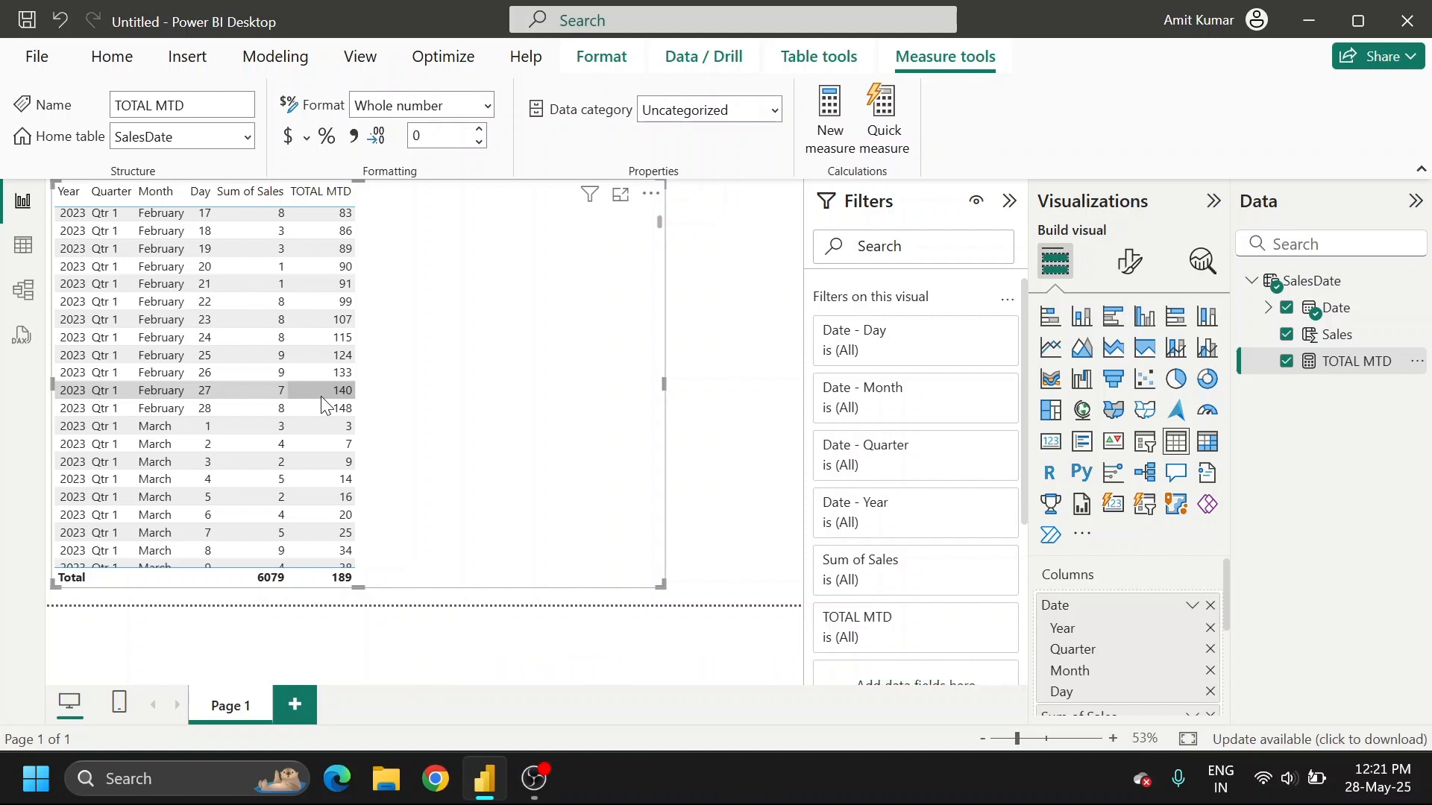
scroll(321, 396, "down", 20)
scroll(321, 396, "down", 20)
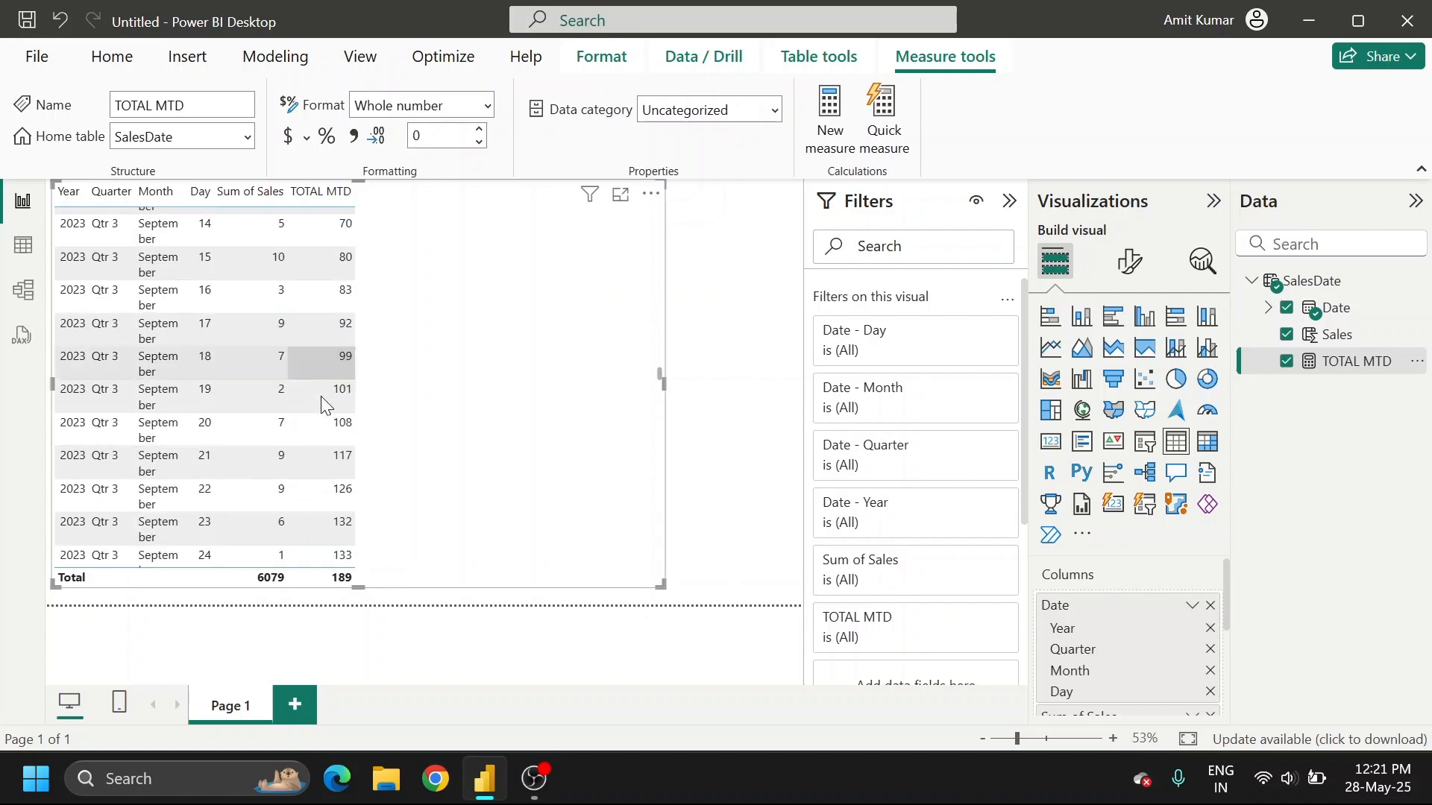
scroll(321, 396, "down", 20)
scroll(321, 396, "down", 15)
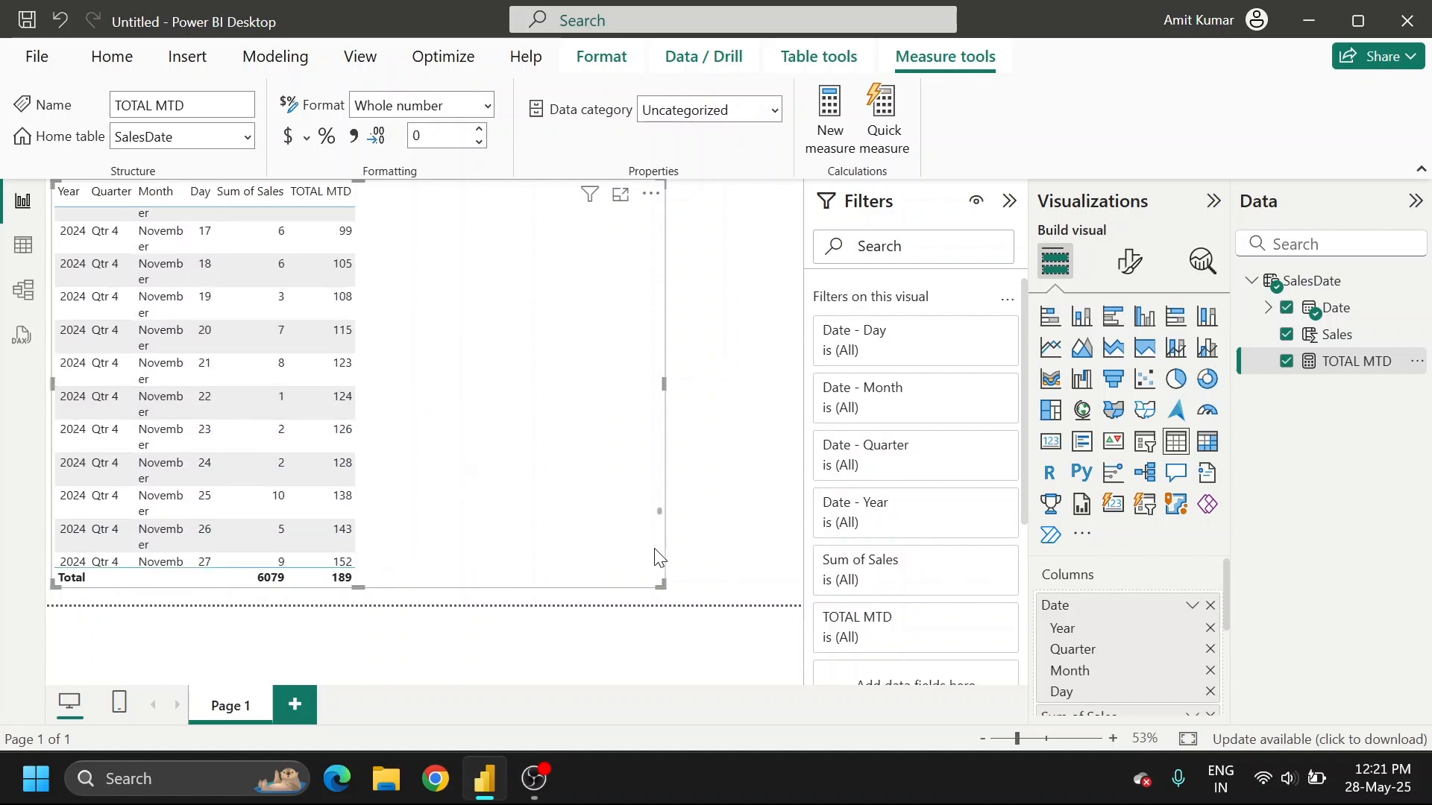
scroll(418, 437, "up", 1)
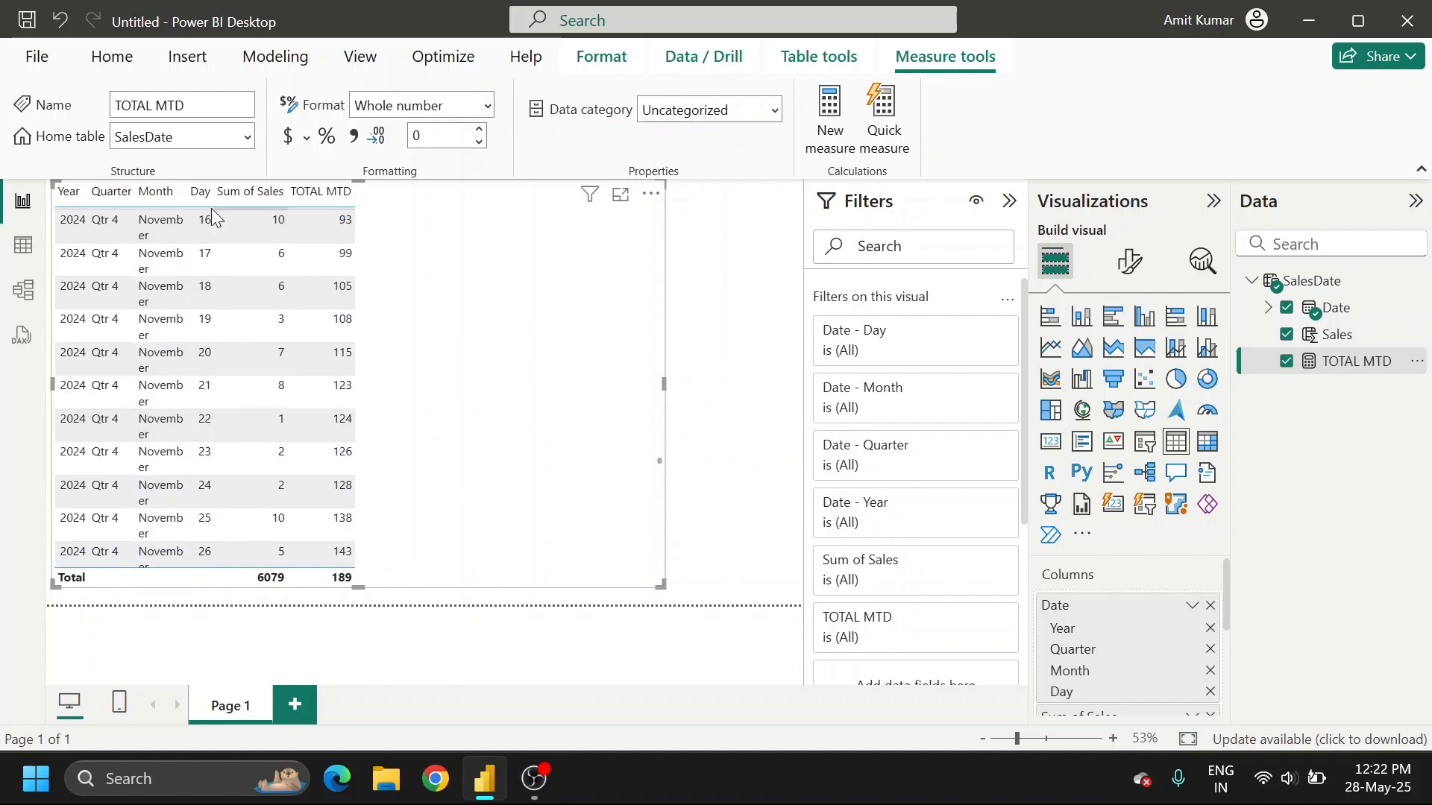
Widen the table visual's Month column so month names fit on one line, and shift the visual slightly to the right
left_click_drag(191, 196, 211, 197)
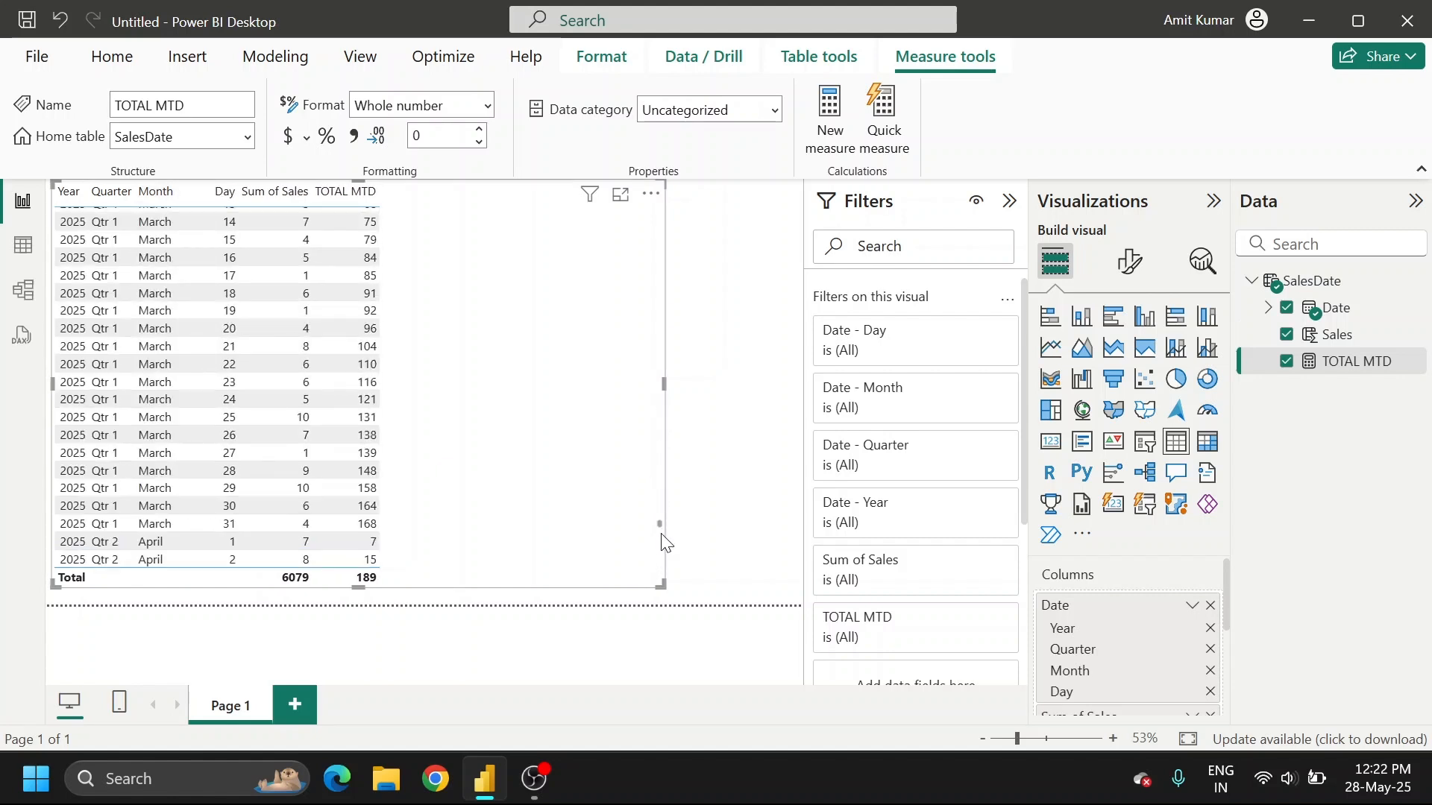
scroll(531, 474, "up", 2)
scroll(531, 473, "down", 4)
left_click_drag(659, 485, 655, 617)
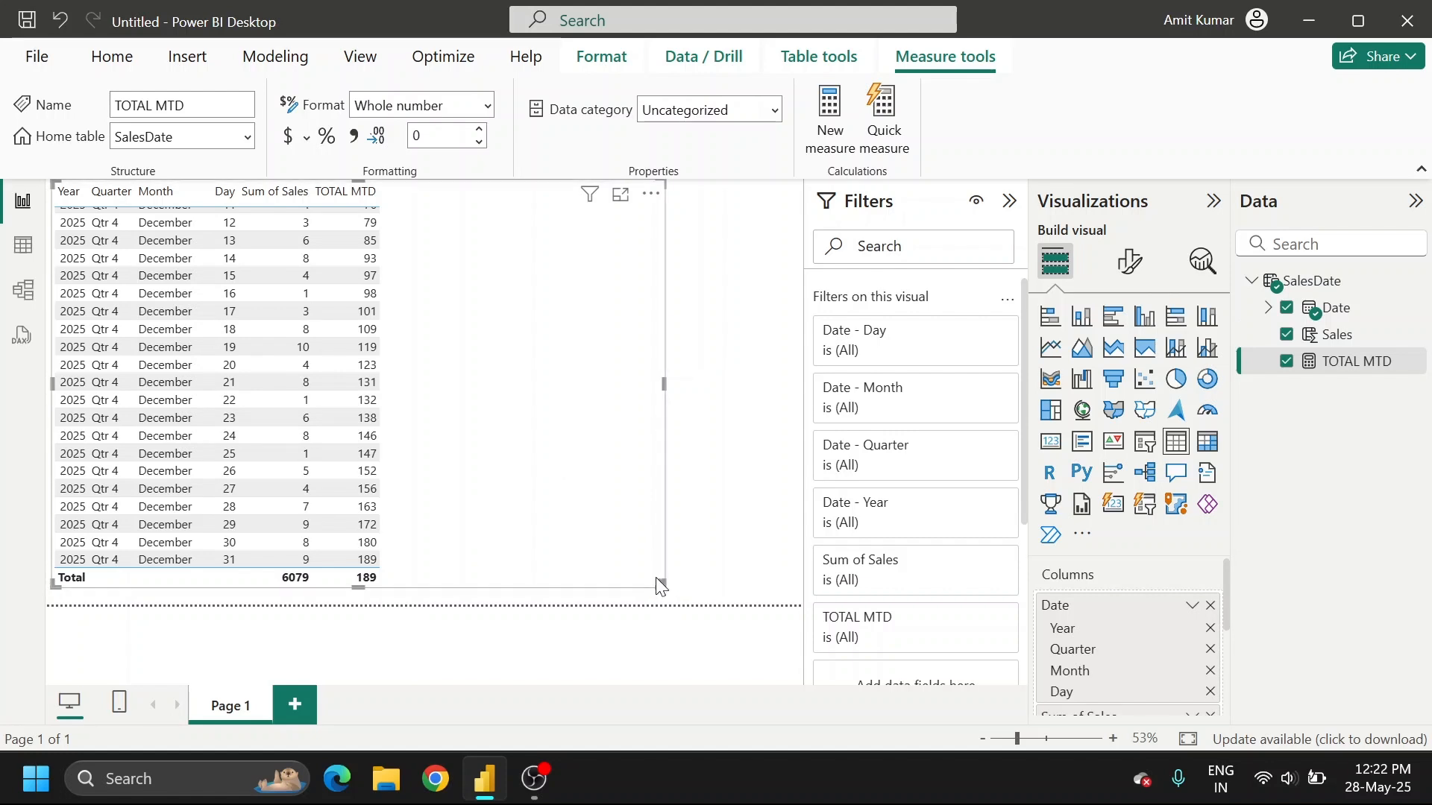
left_click_drag(658, 580, 682, 401)
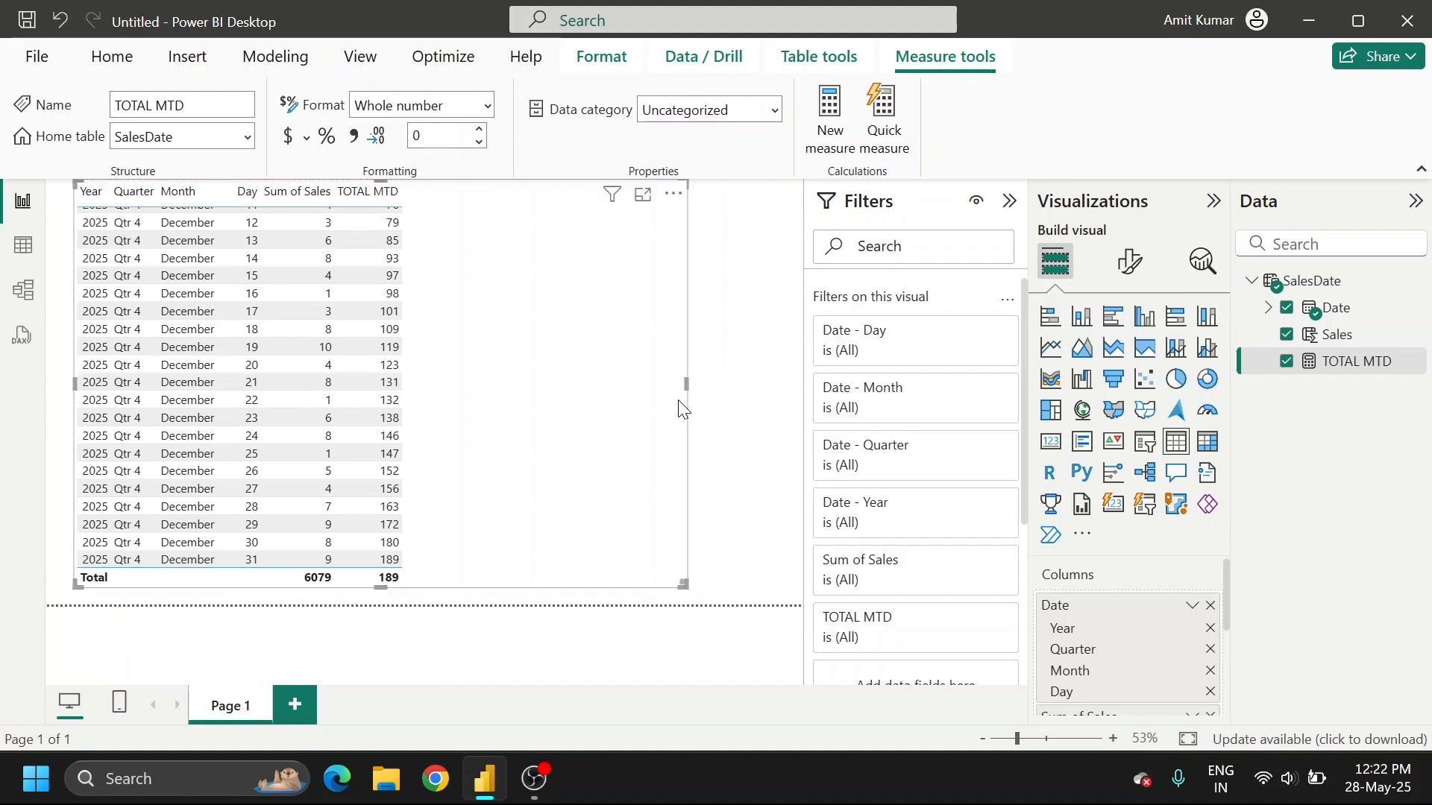
Return to the first January 2023 rows and review the TOTAL MTD values through early April
scroll(683, 577, "up", 5)
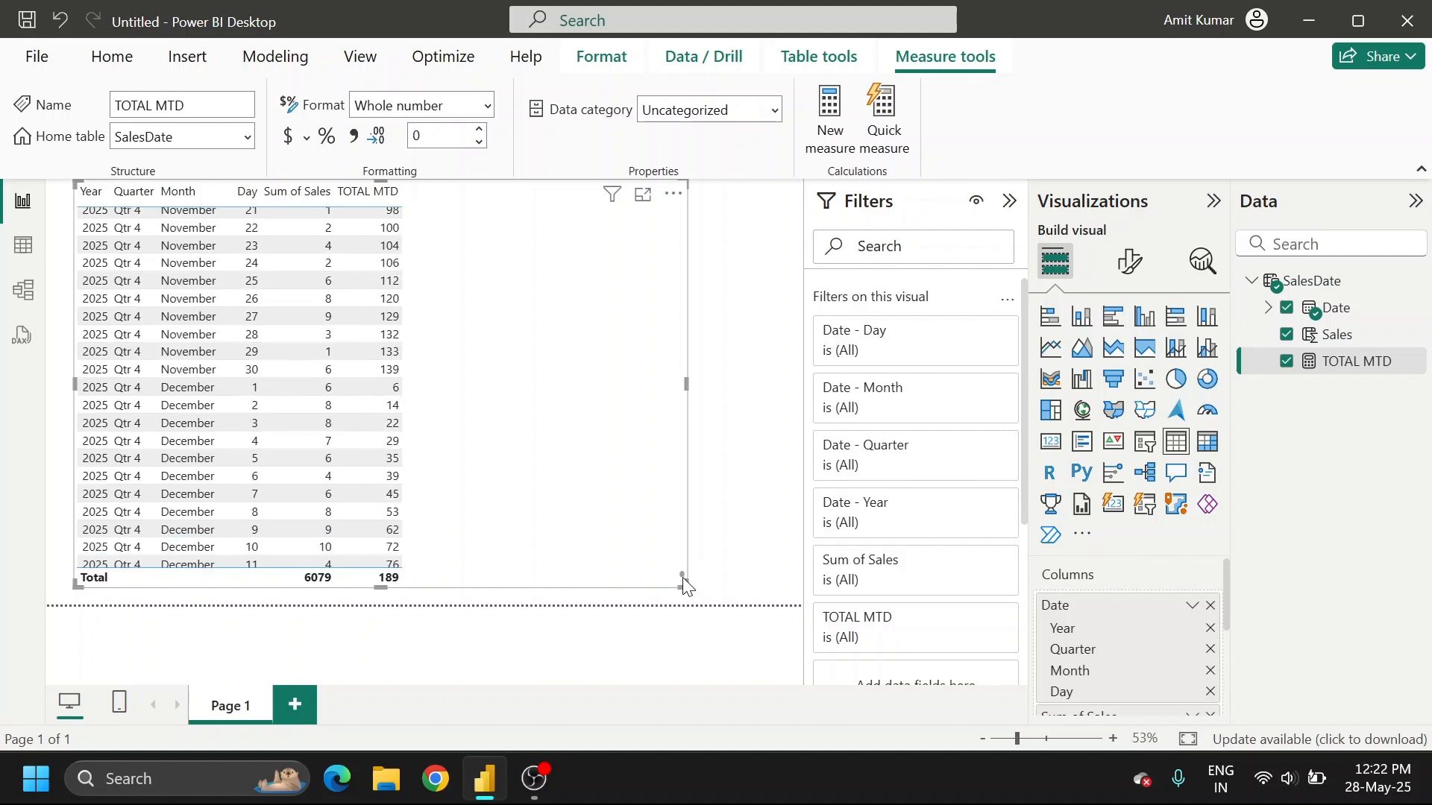
scroll(664, 329, "up", 5)
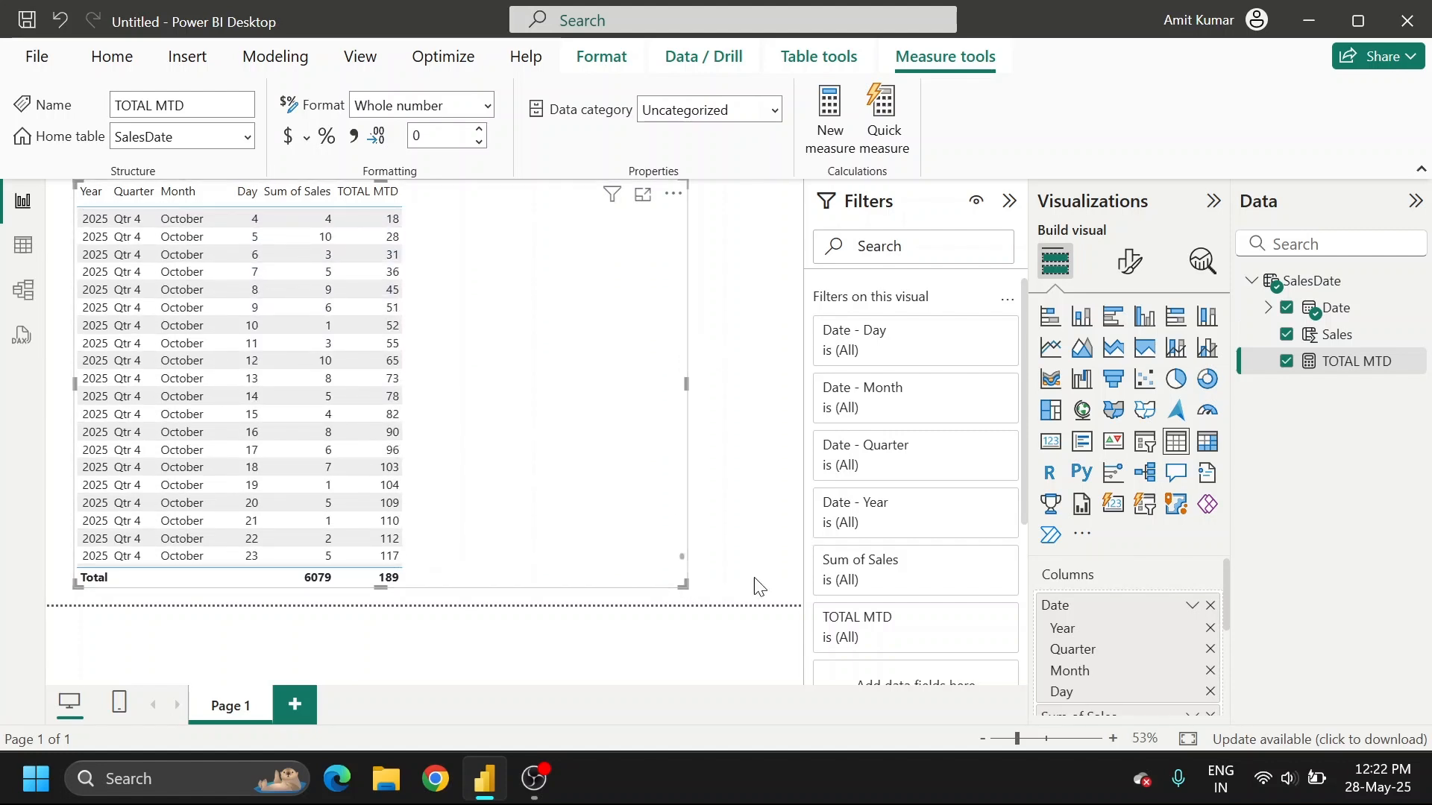
left_click_drag(681, 554, 672, 185)
scroll(544, 258, "up", 1)
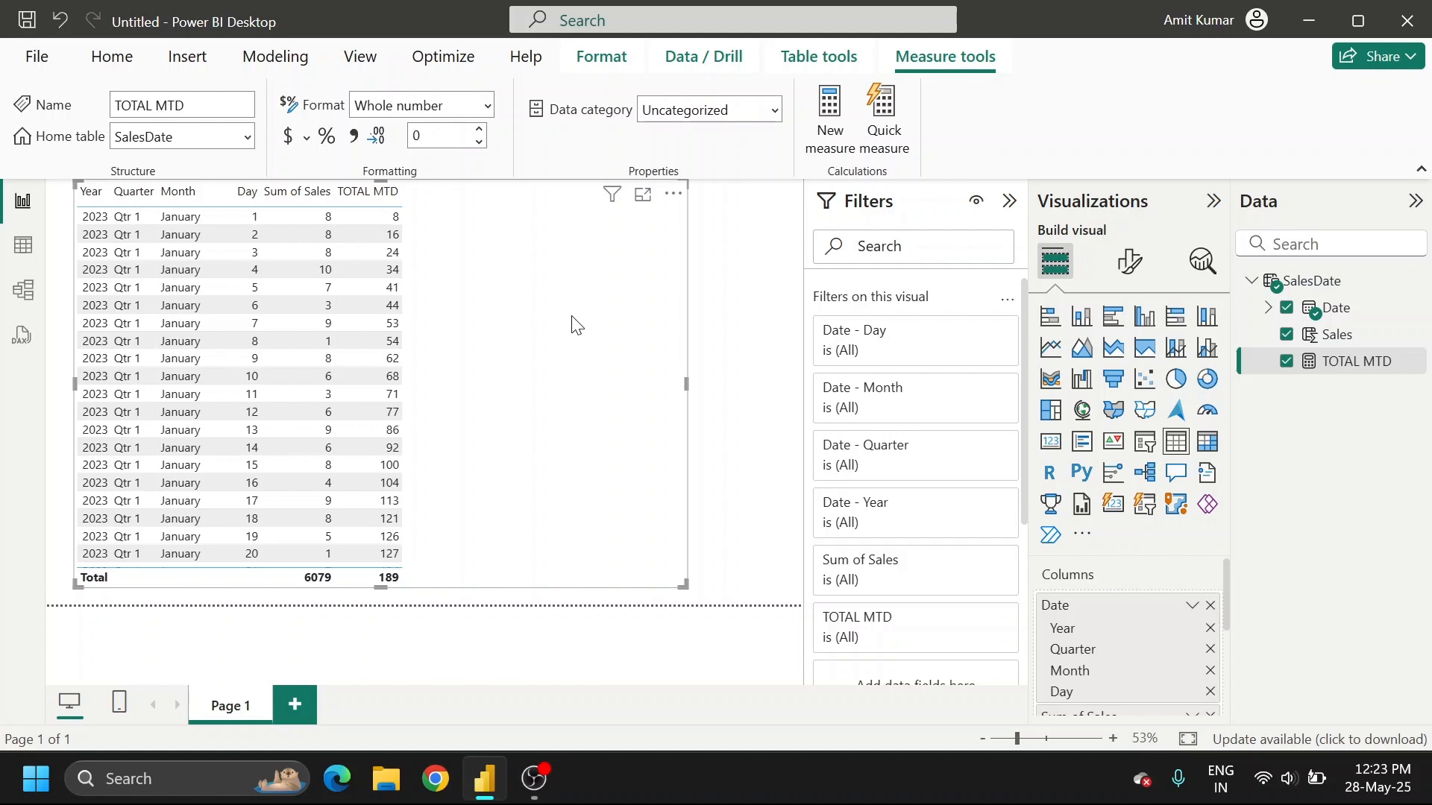
scroll(577, 324, "down", 20)
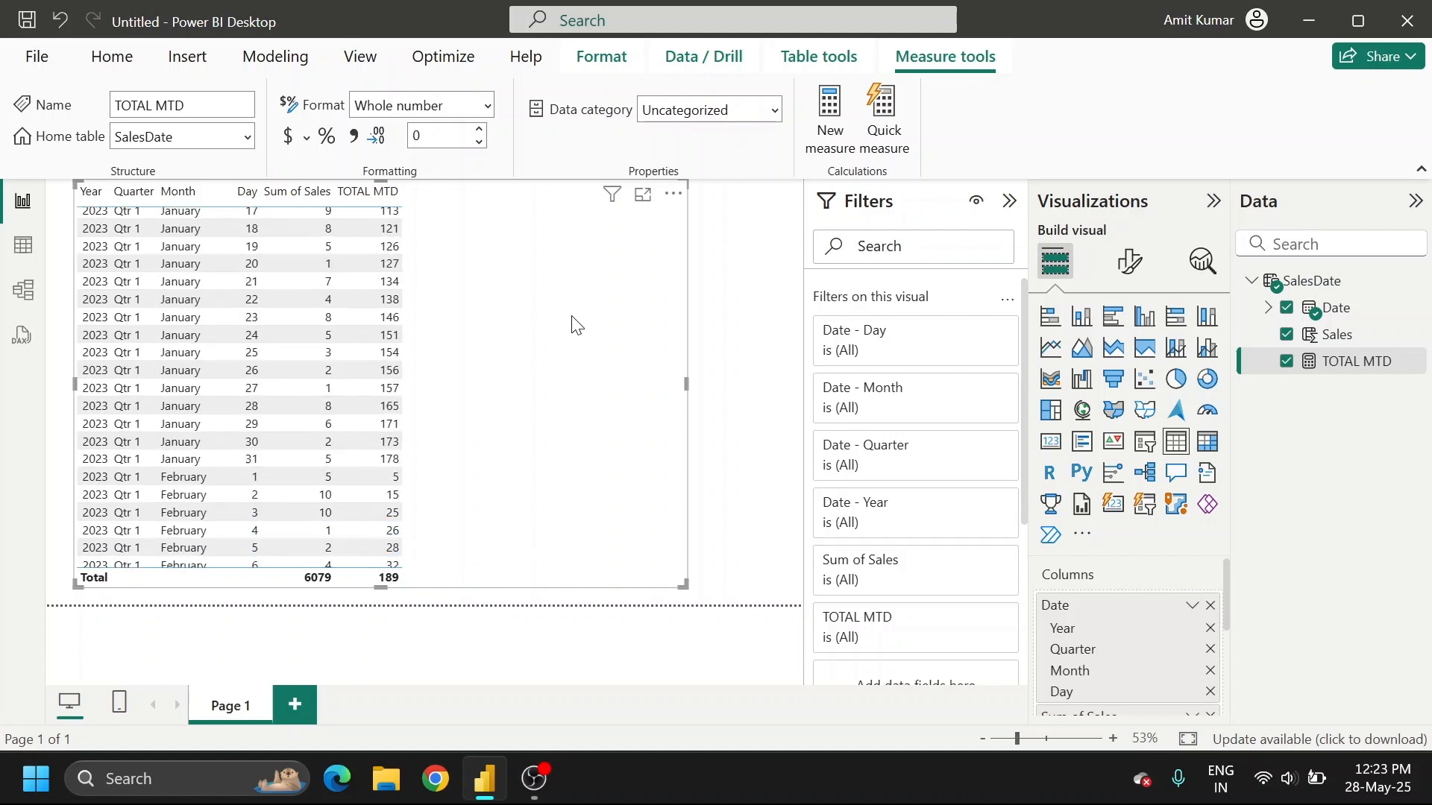
scroll(572, 322, "down", 5)
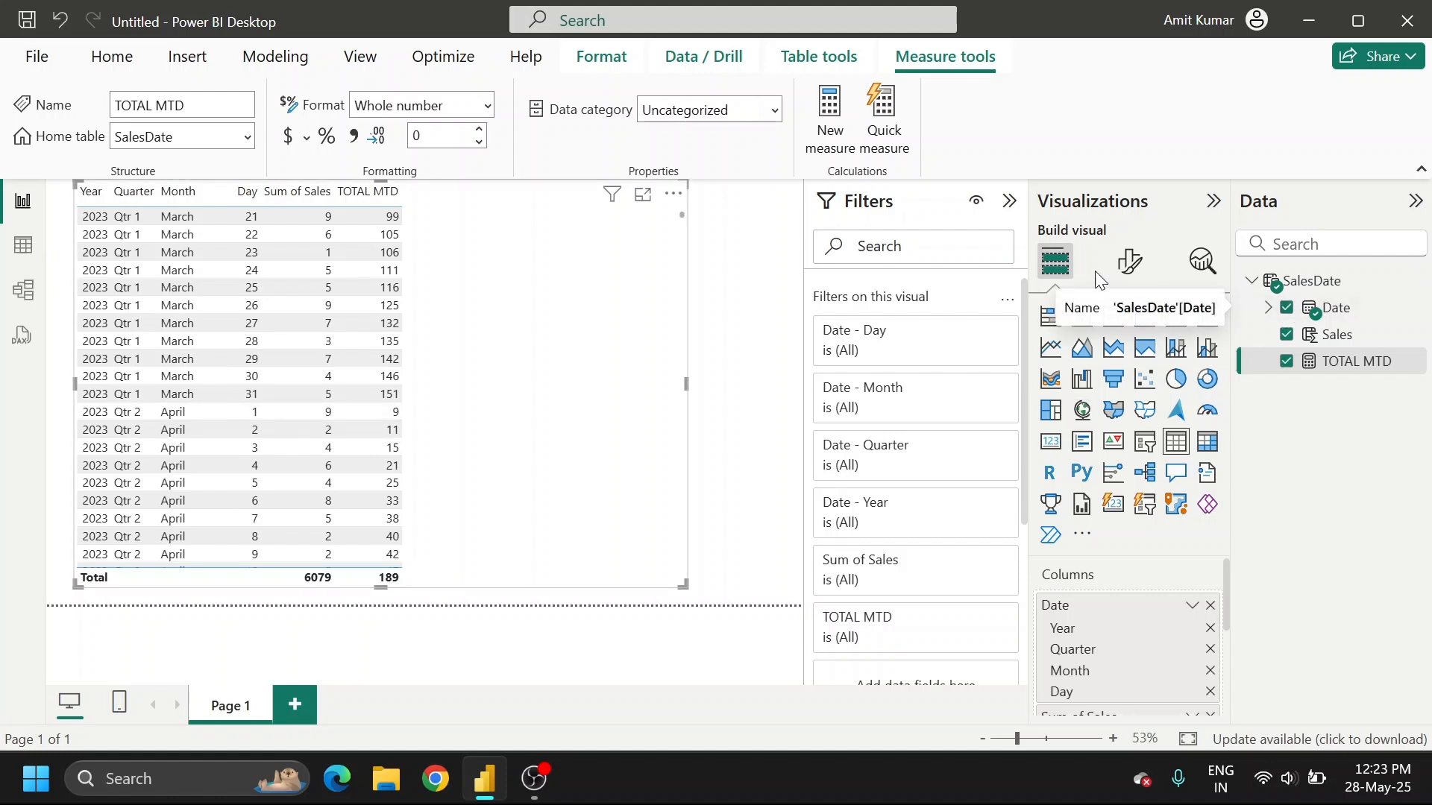
Create a new measure named TOTAL QTD SALES and begin its formula with the TOTALQTD function
left_click(829, 119)
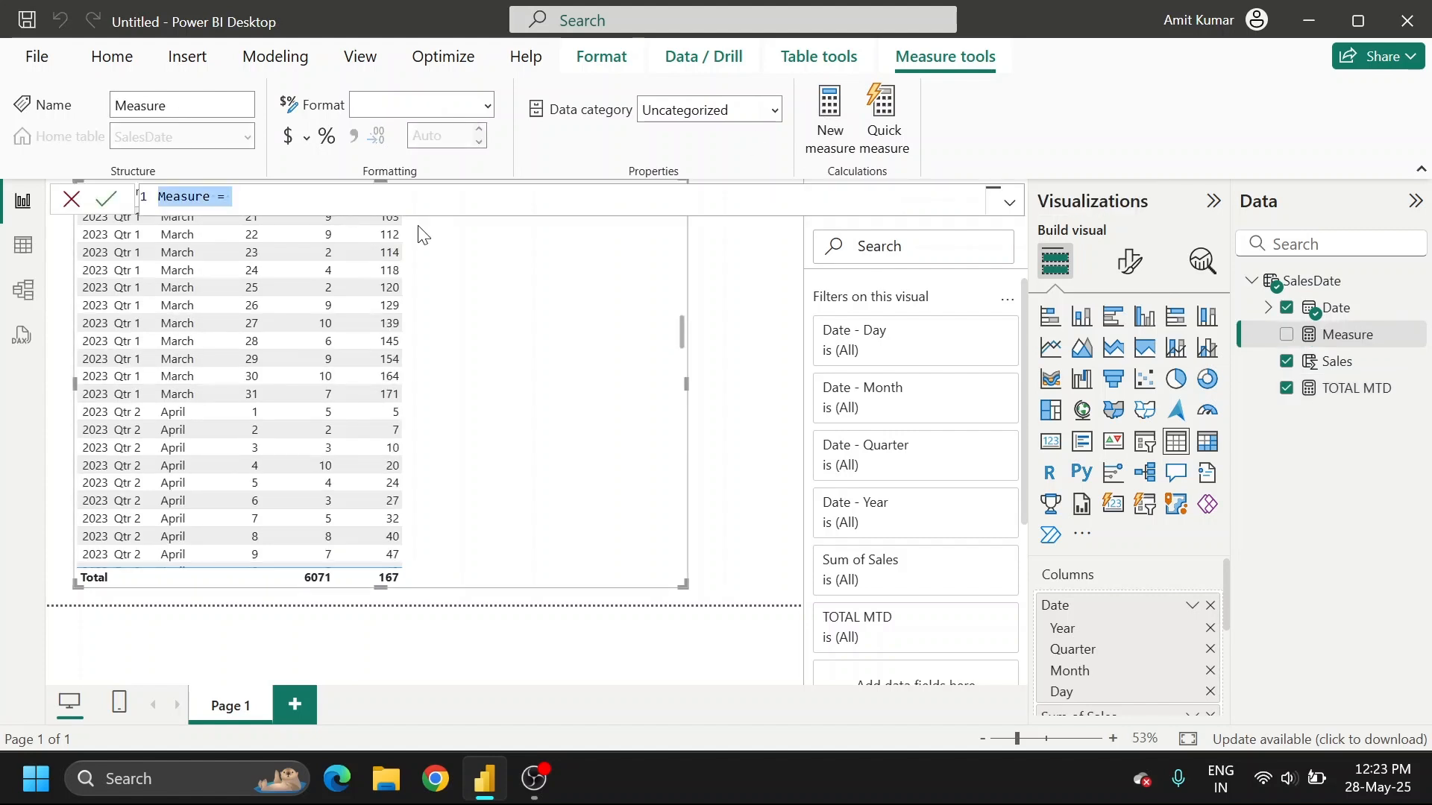
type("TOTAL")
key("BackSpace")
key("BackSpace")
key("BackSpace")
key("BackSpace")
type("T")
key("BackSpace")
type("OTAL QTD SALES = TOT")
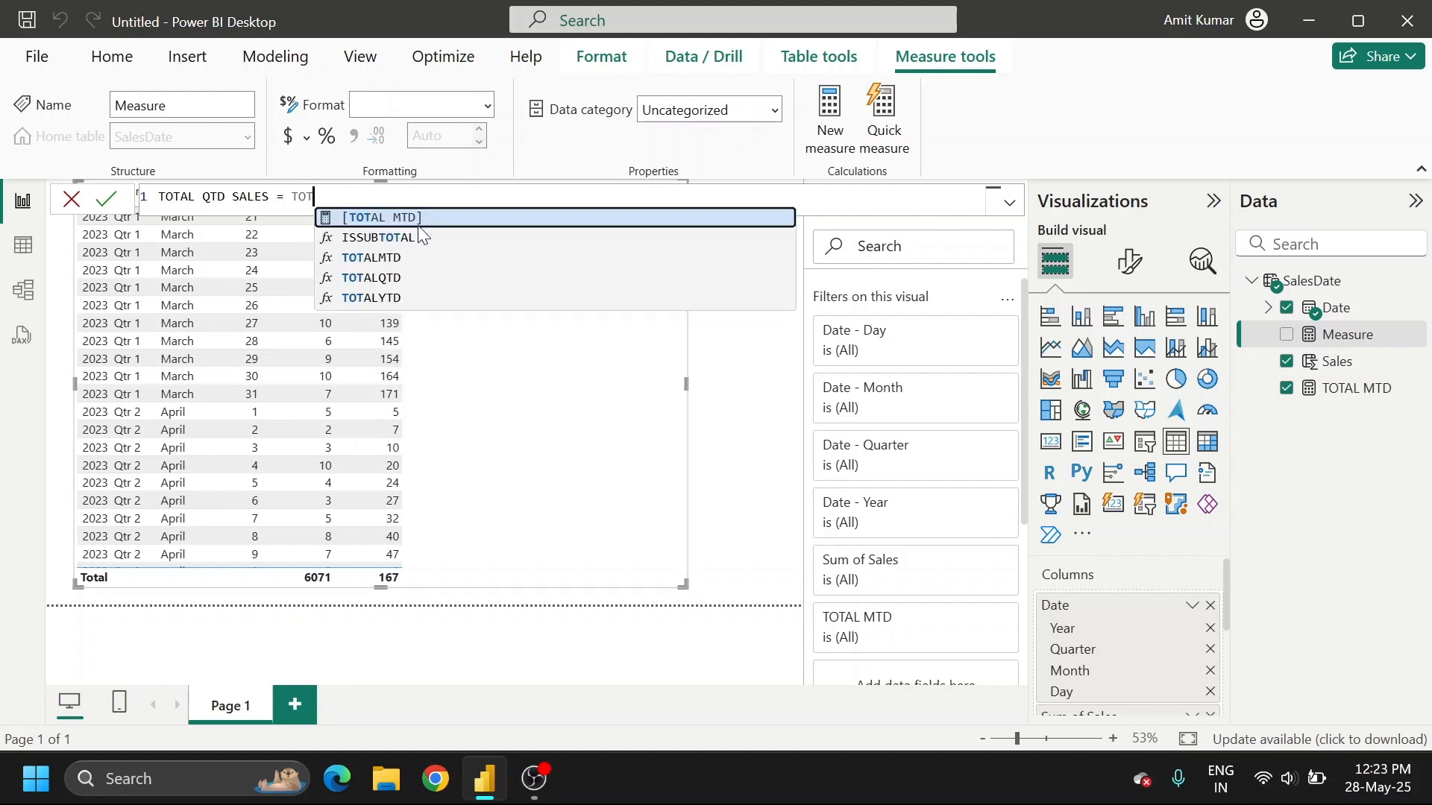
key("Down")
key("Down")
key("Down")
key("Tab")
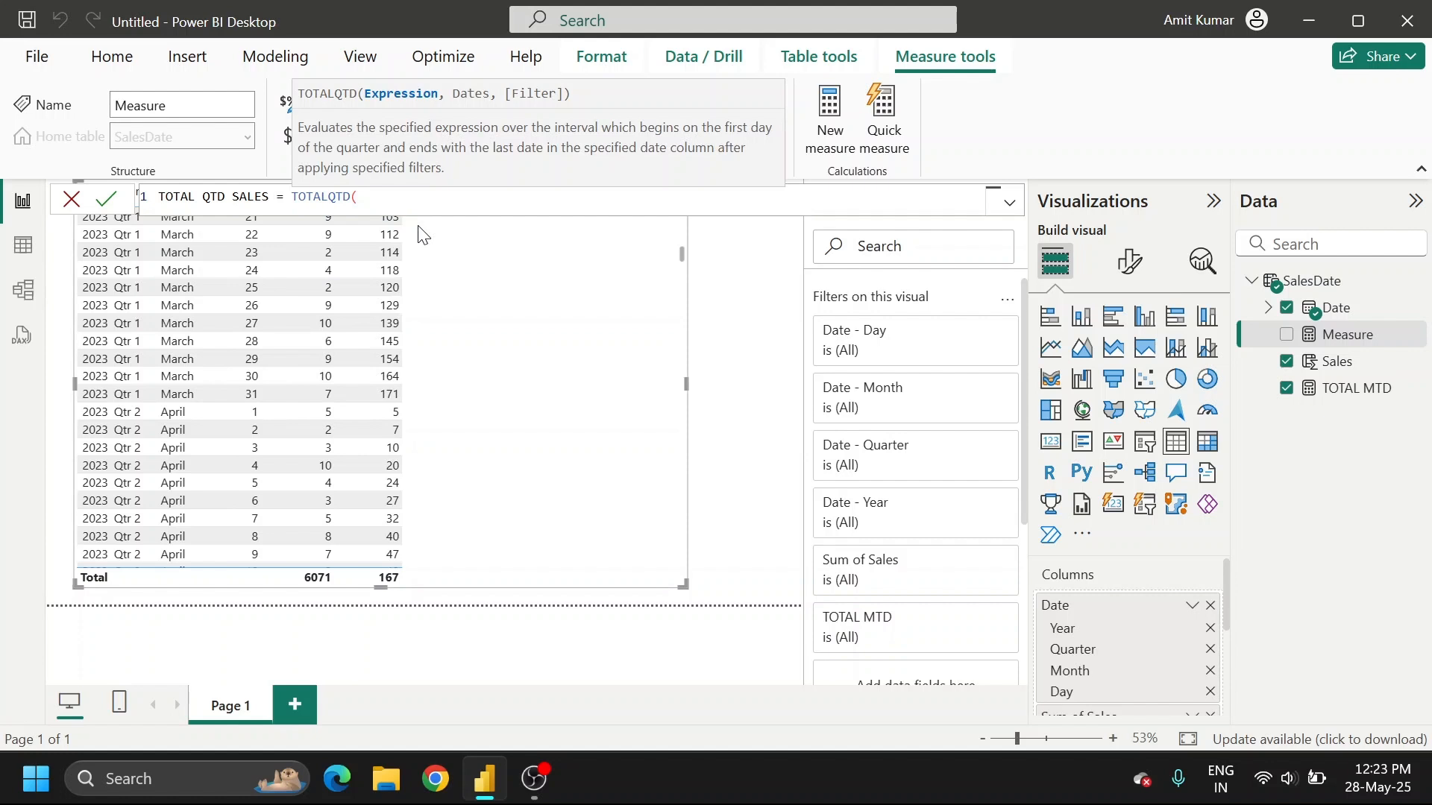
Complete the TOTALQTD formula with SUM(SalesDate[Sales]) as the expression and SalesDate[Date].[Date] as the dates, and commit the measure
type("su")
key("Tab")
type("Sales")
key("Down")
key("Down")
key("Tab")
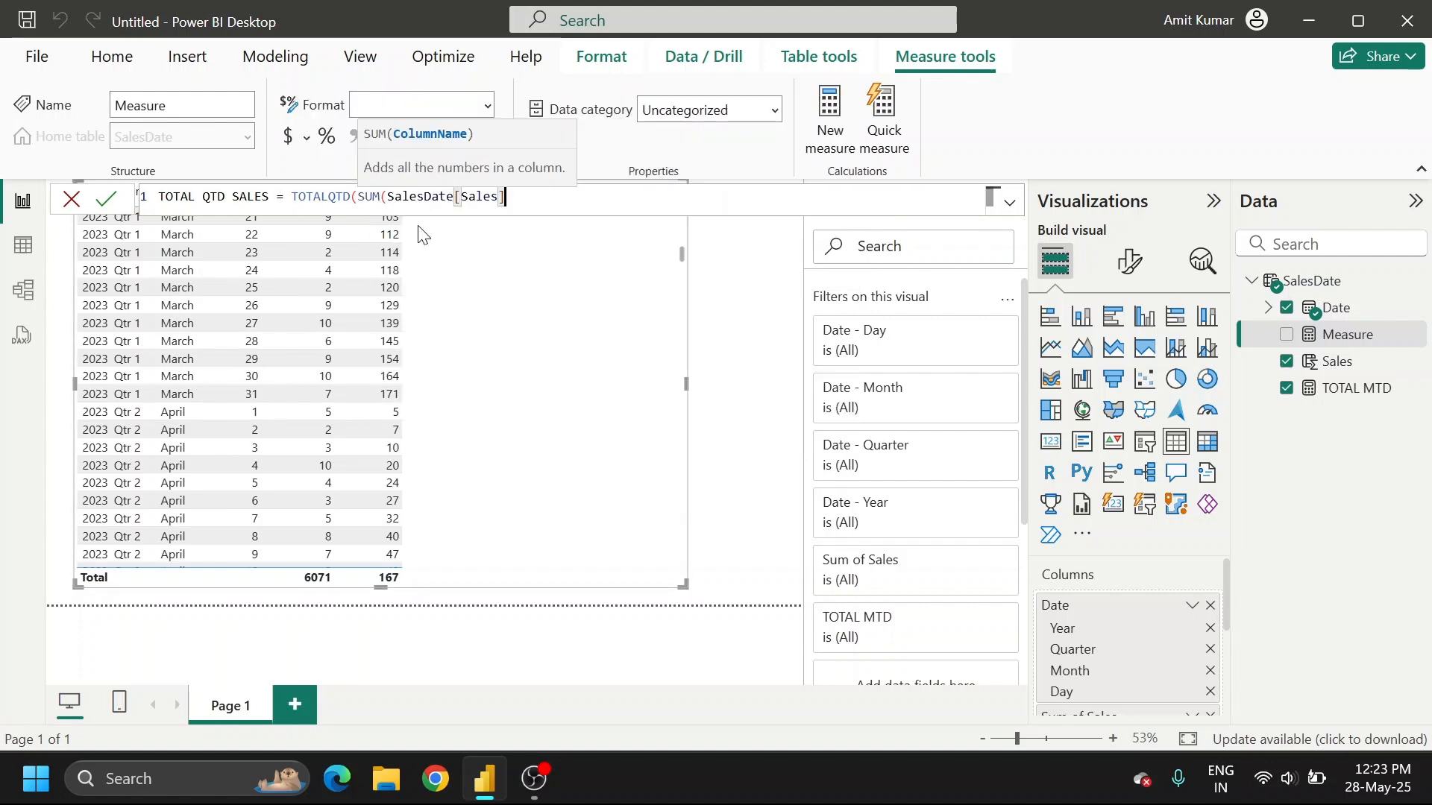
type("),")
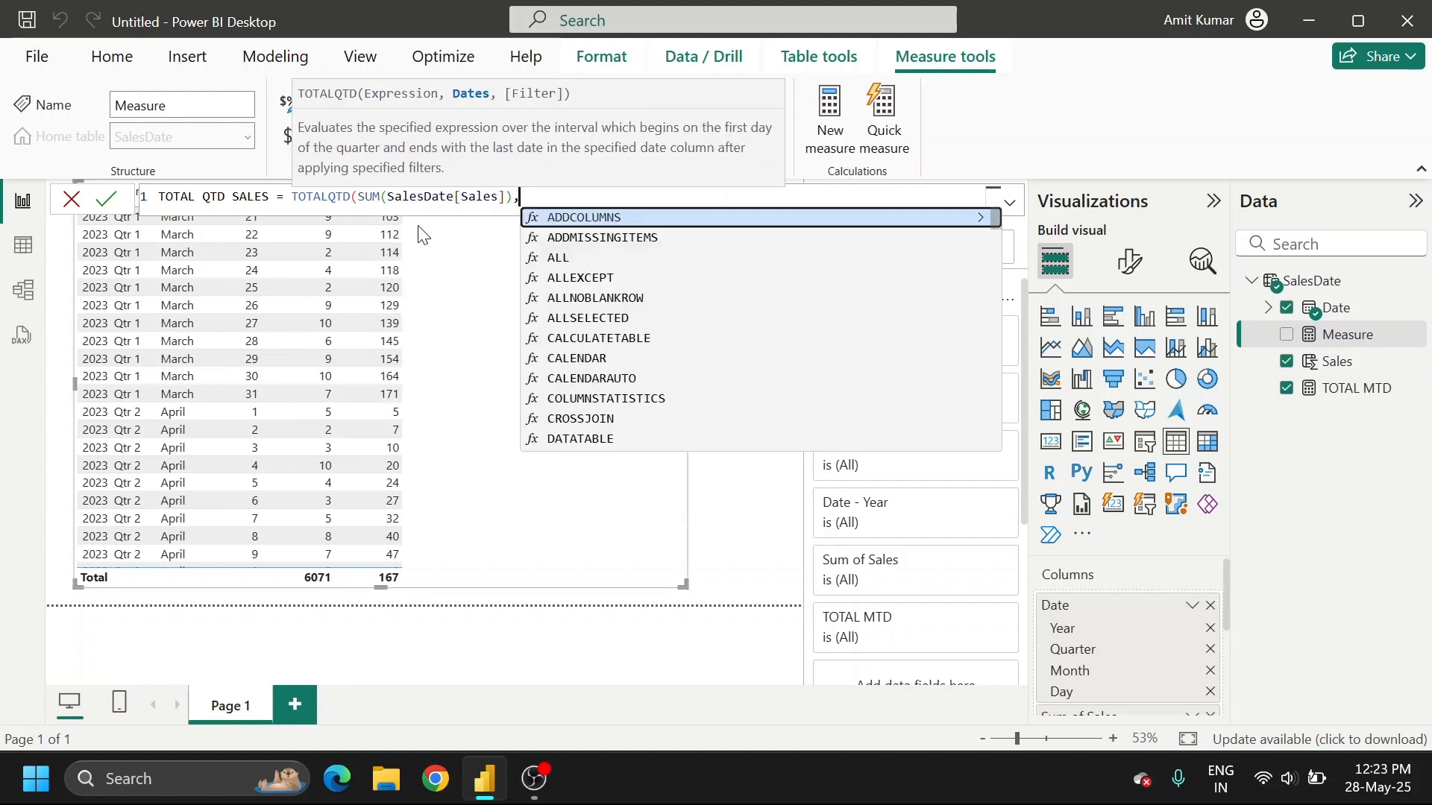
type("SA")
key("Down")
key("Tab")
type(")")
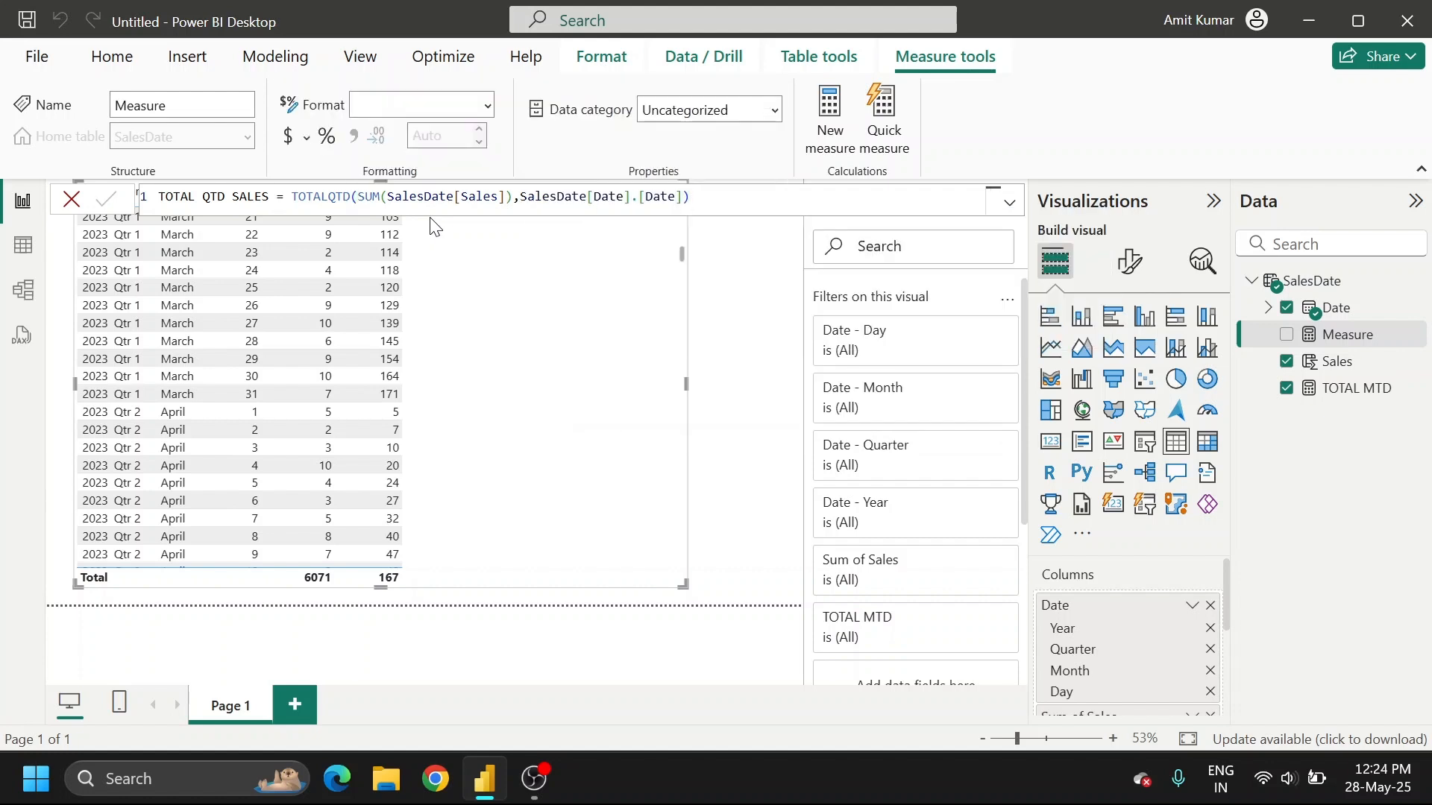
key("Return")
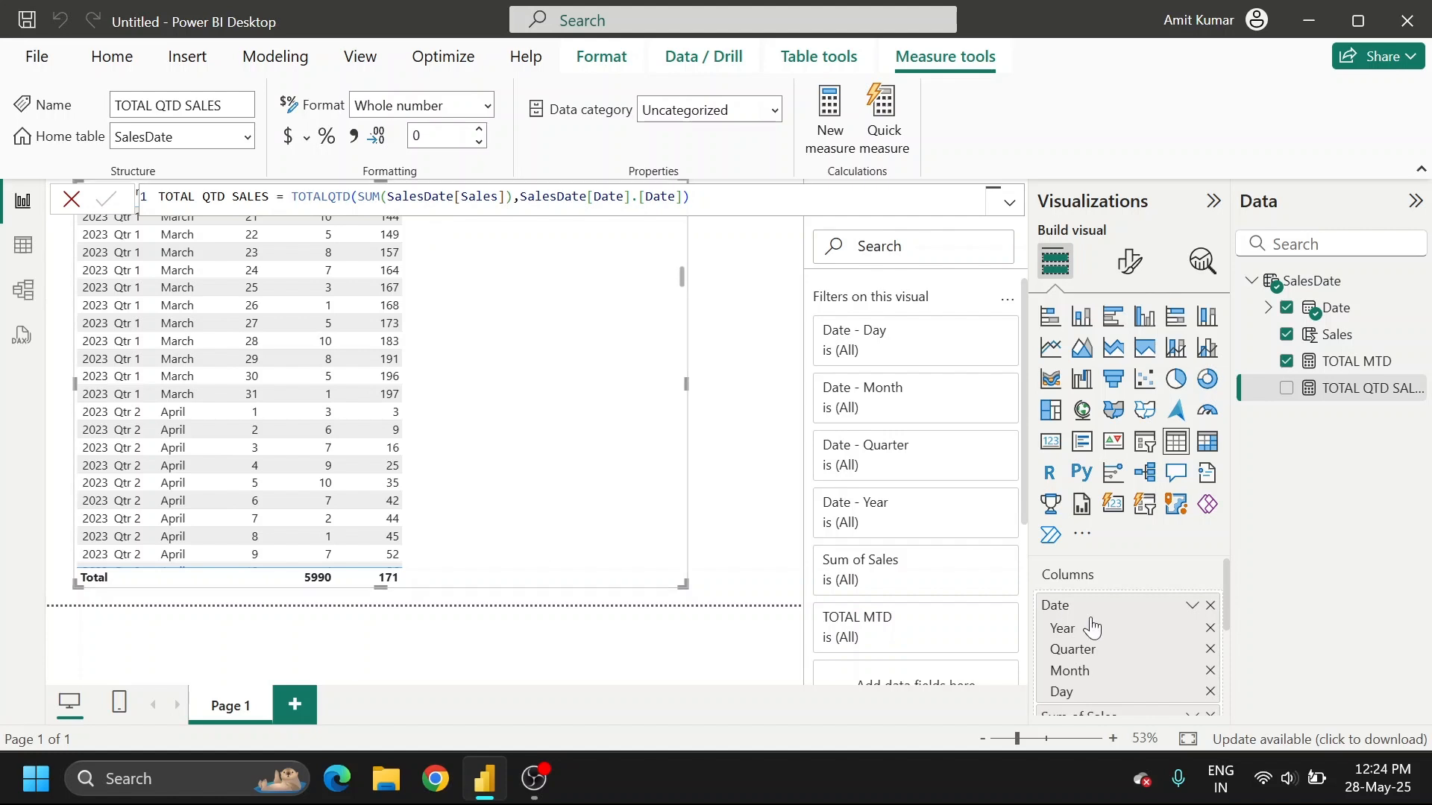
Replace TOTAL MTD with TOTAL QTD SALES in the table visual's columns
scroll(1129, 649, "down", 3)
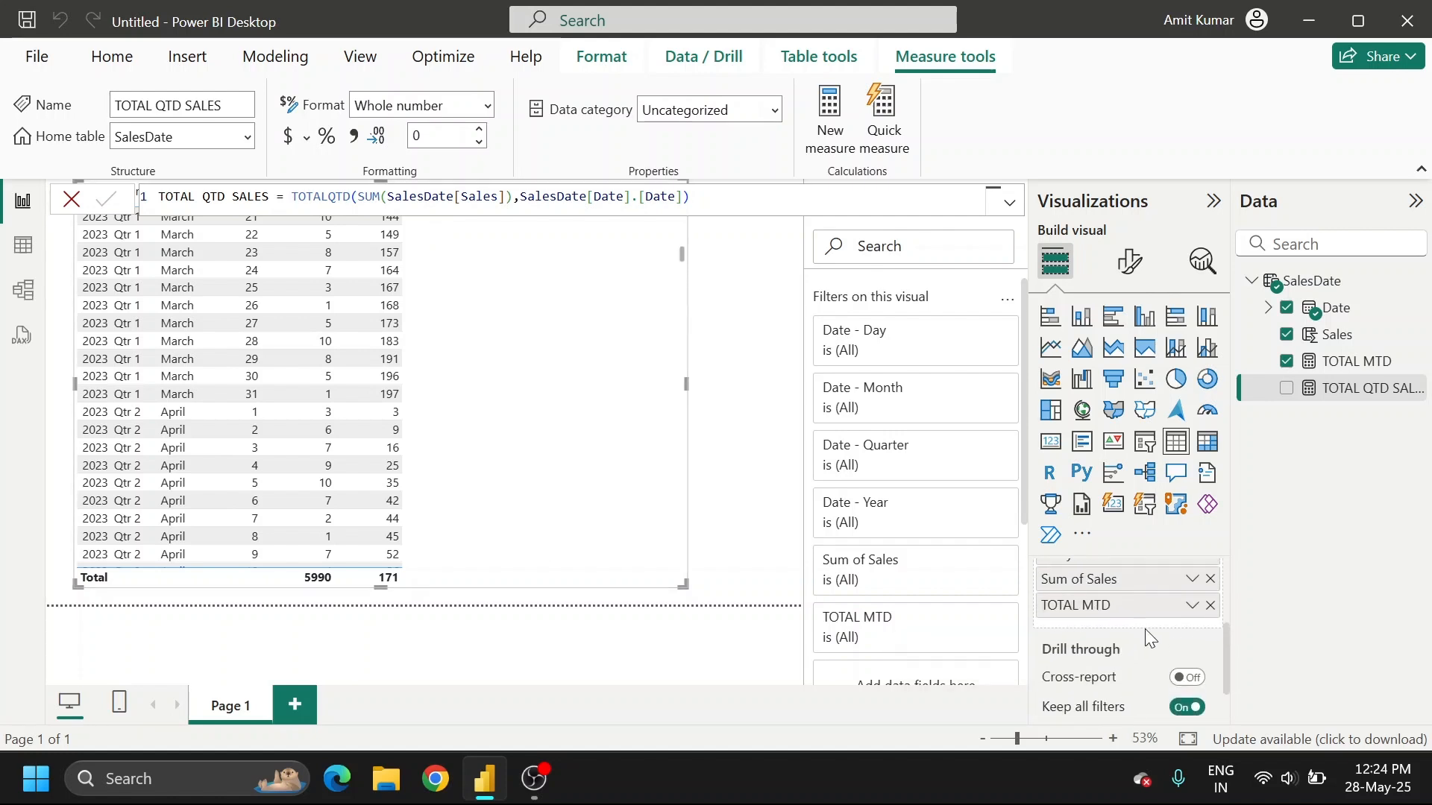
left_click(1210, 606)
left_click(1287, 388)
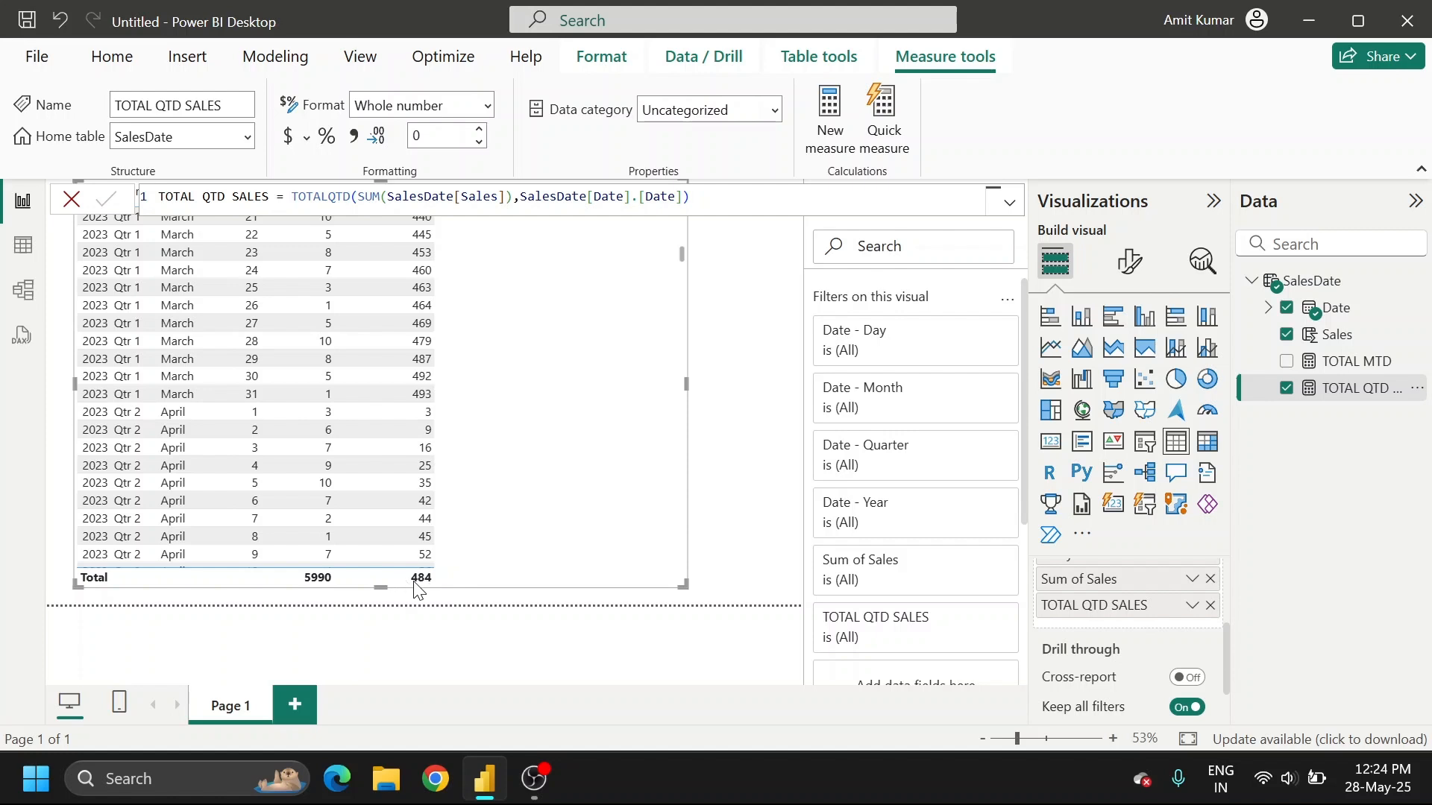
Review how TOTAL QTD SALES accumulates and restarts at quarter boundaries, through the December 2025 rows
left_click_drag(682, 250, 681, 605)
scroll(379, 419, "down", 5)
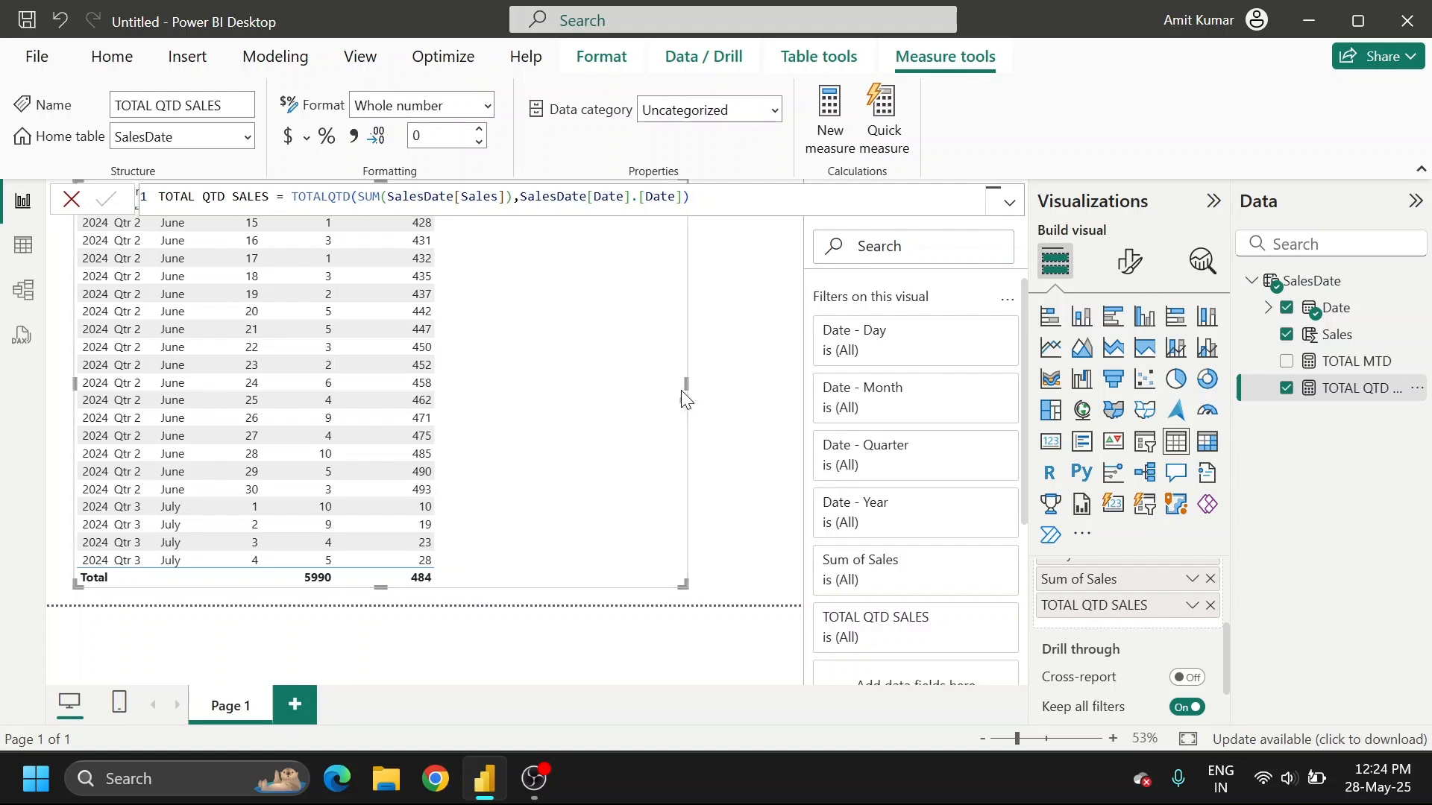
left_click_drag(683, 399, 716, 597)
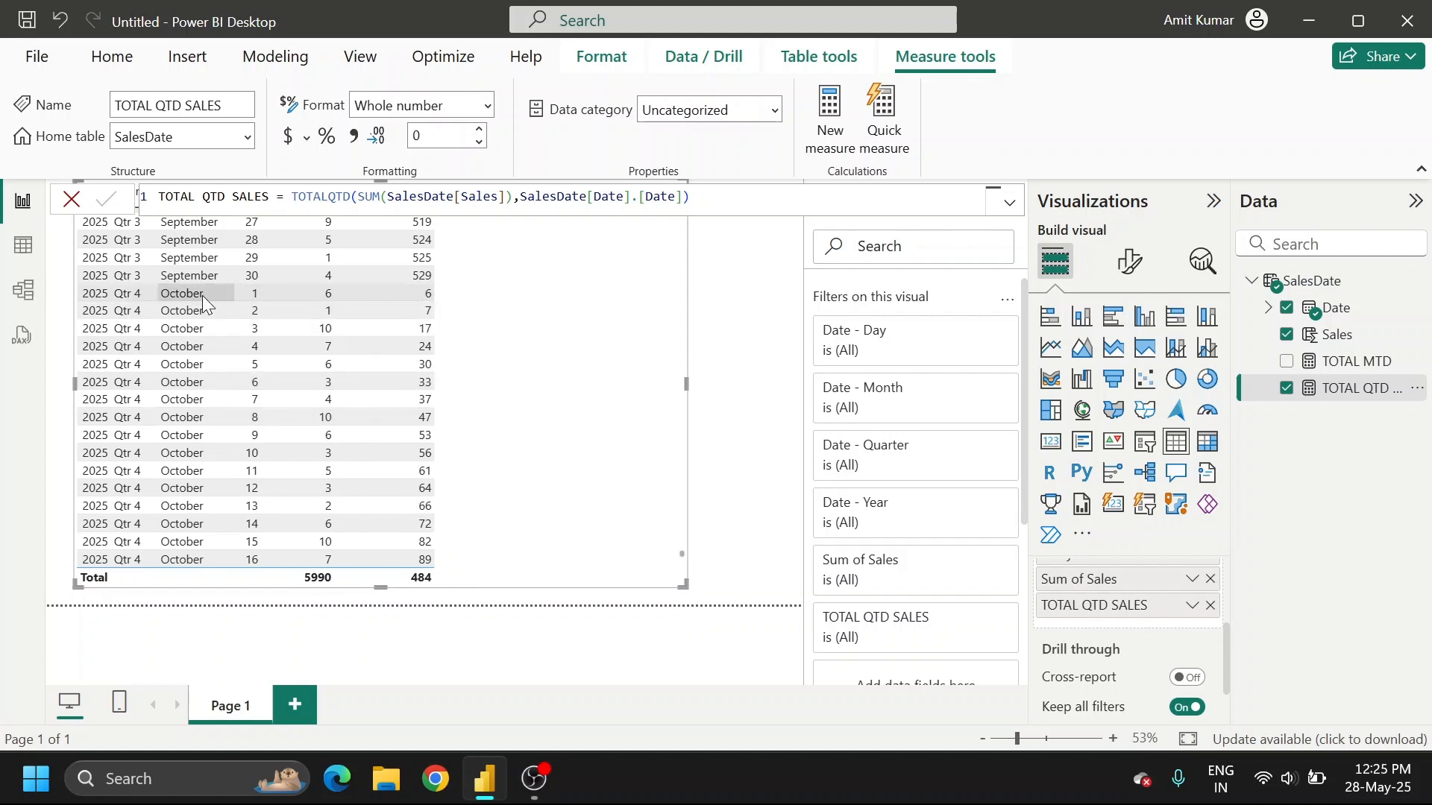
scroll(204, 520, "down", 10)
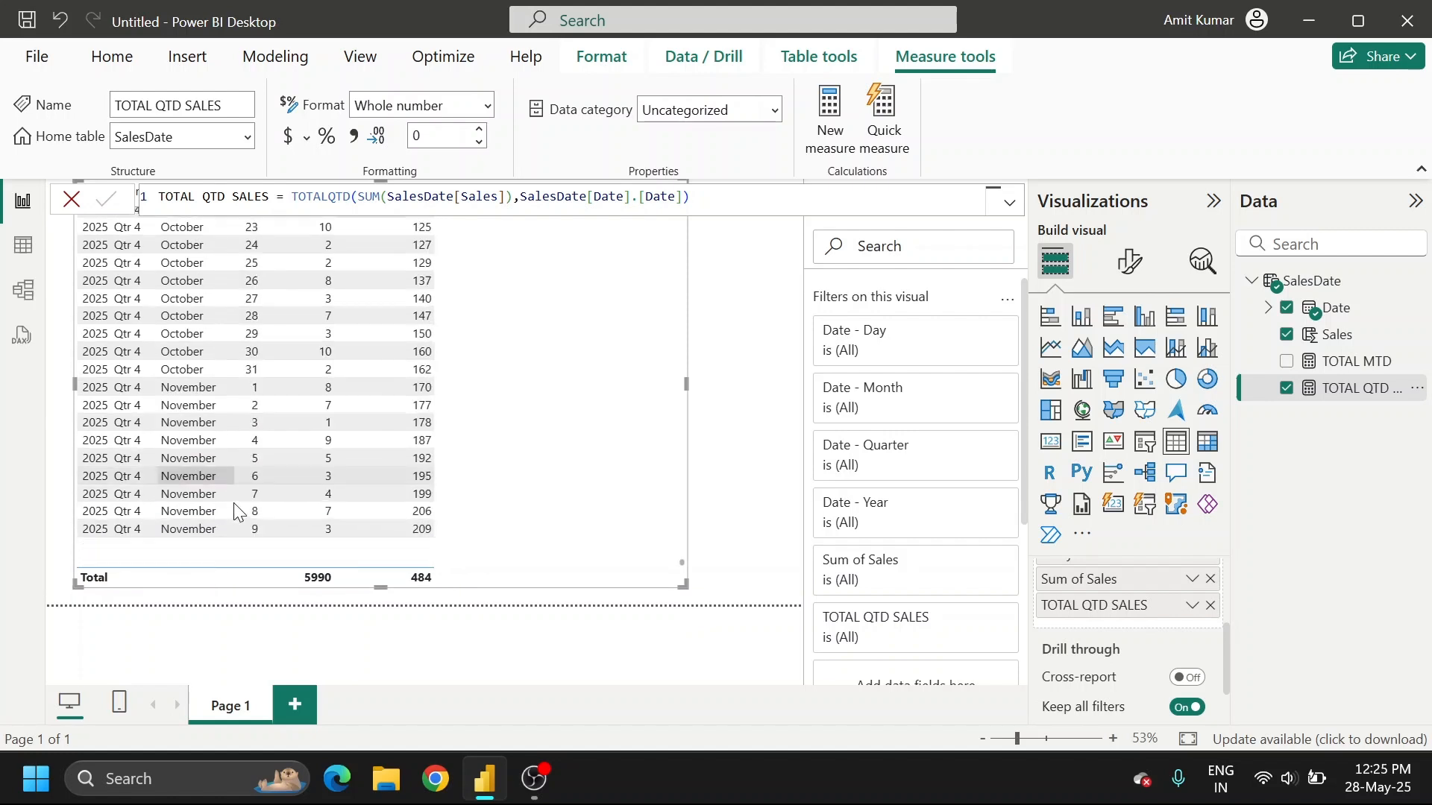
scroll(236, 512, "down", 12)
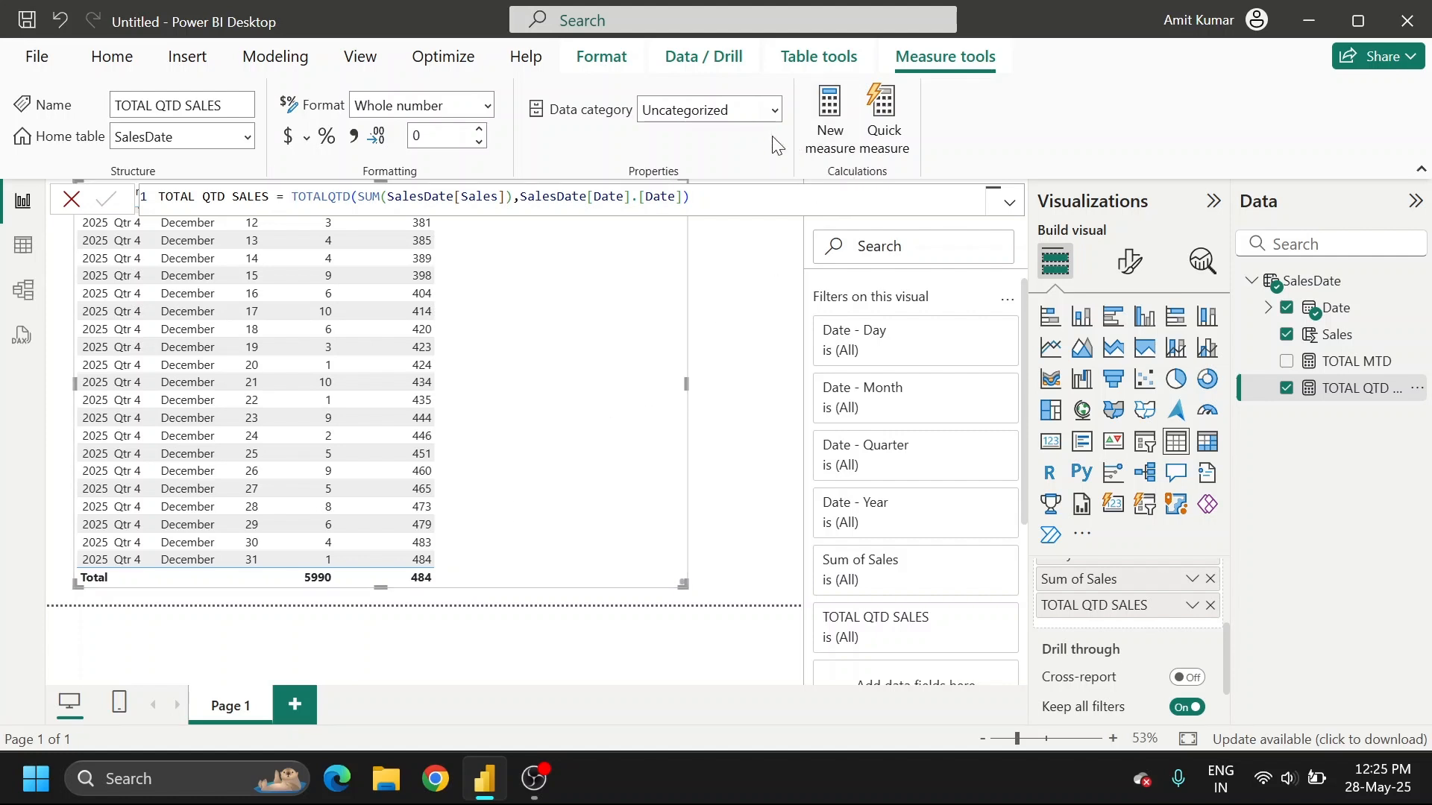
Create a new measure named TOTAL YTD SALES and begin its formula with TOTALYTD over SUM(SalesDate[Sales])
left_click(833, 112)
type("TOT")
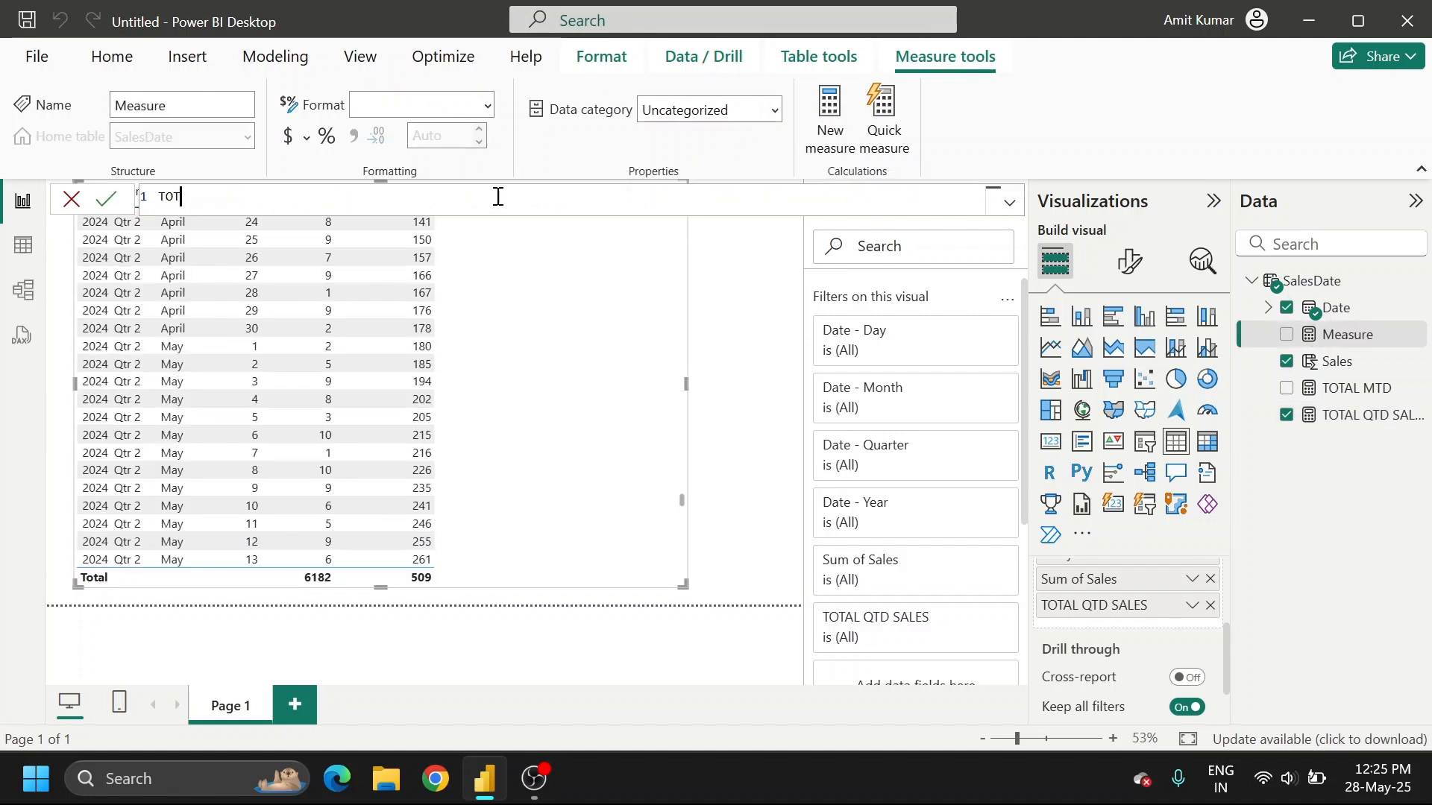
type("AL YTD SALES = TOTAL")
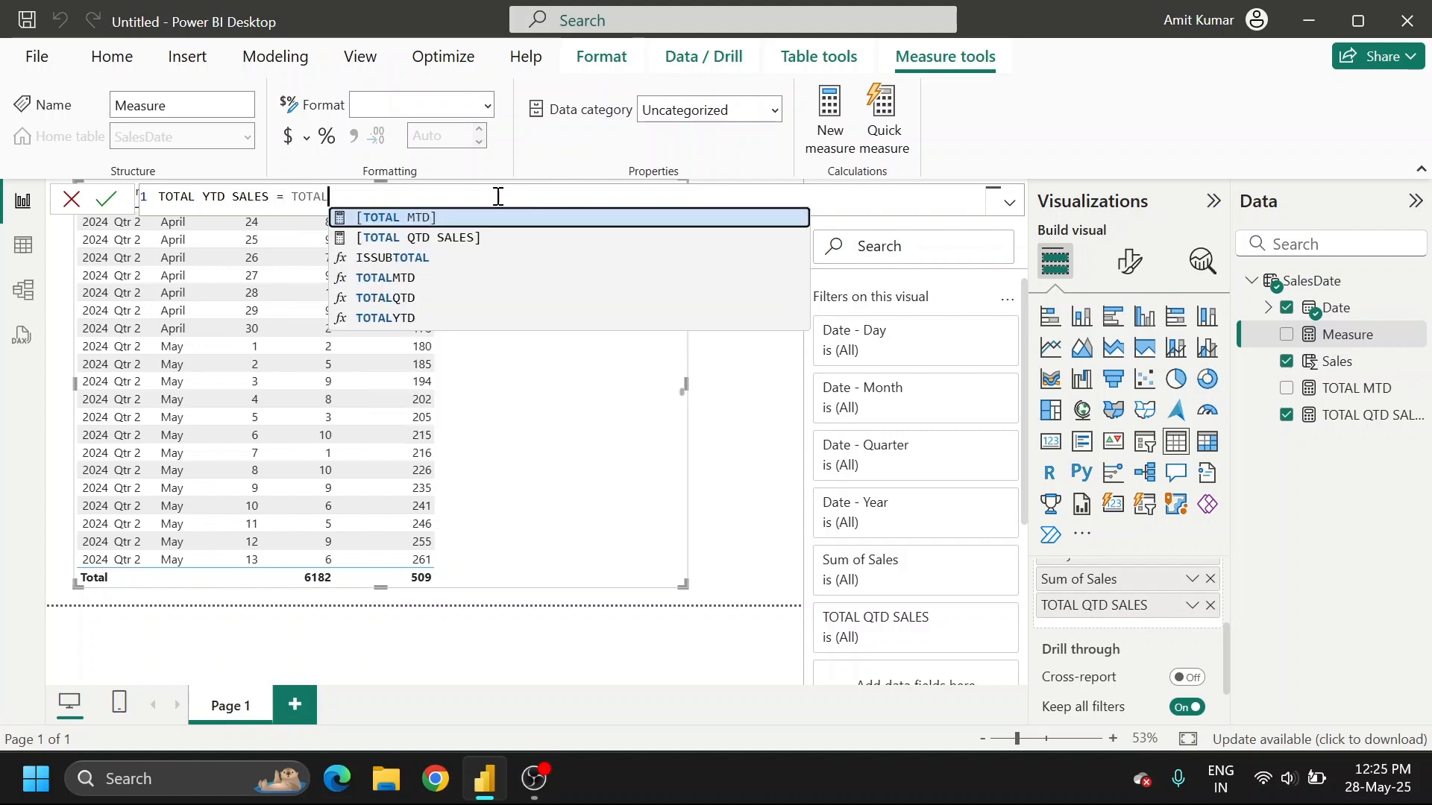
type("YTD(SUM(")
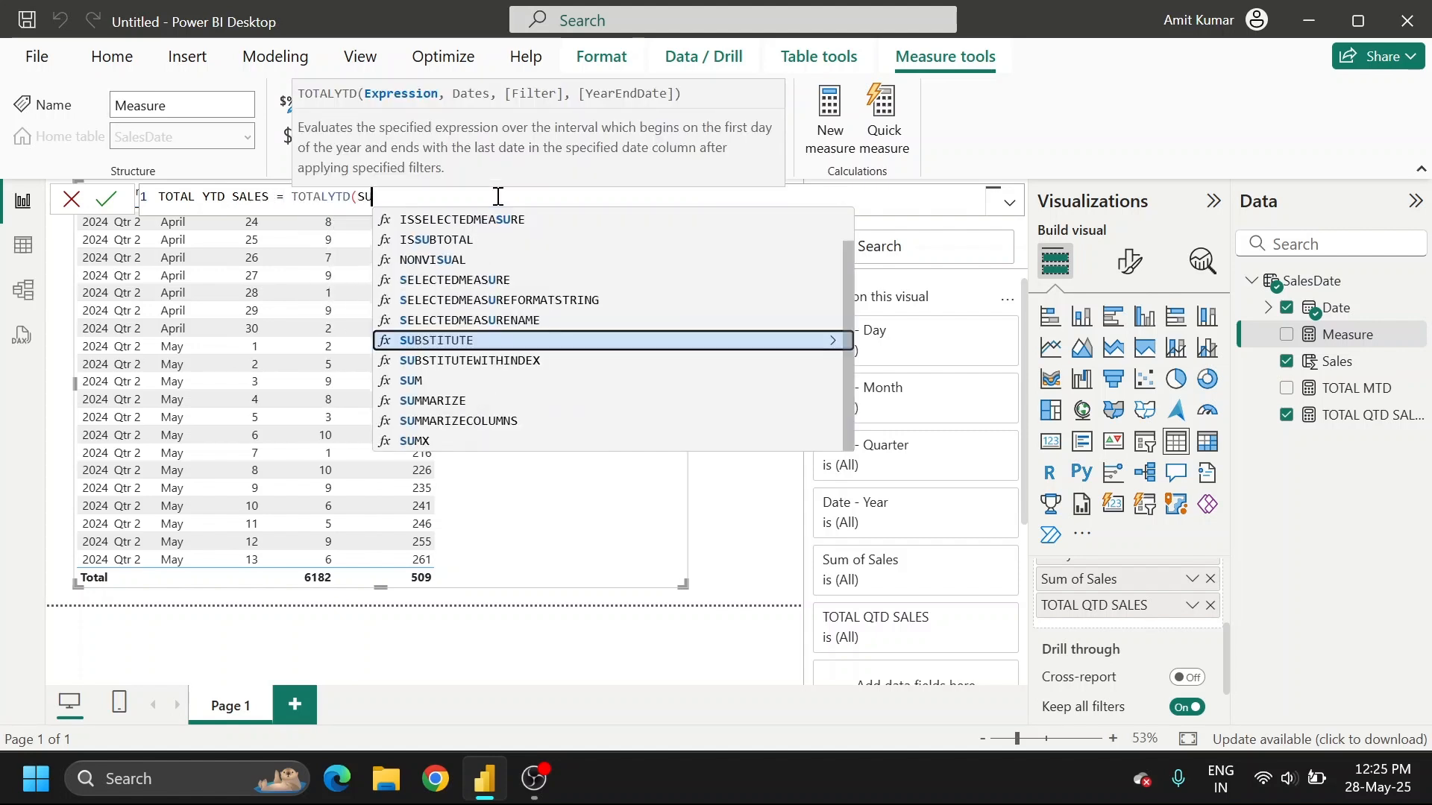
key("Down")
key("Down")
key("Tab")
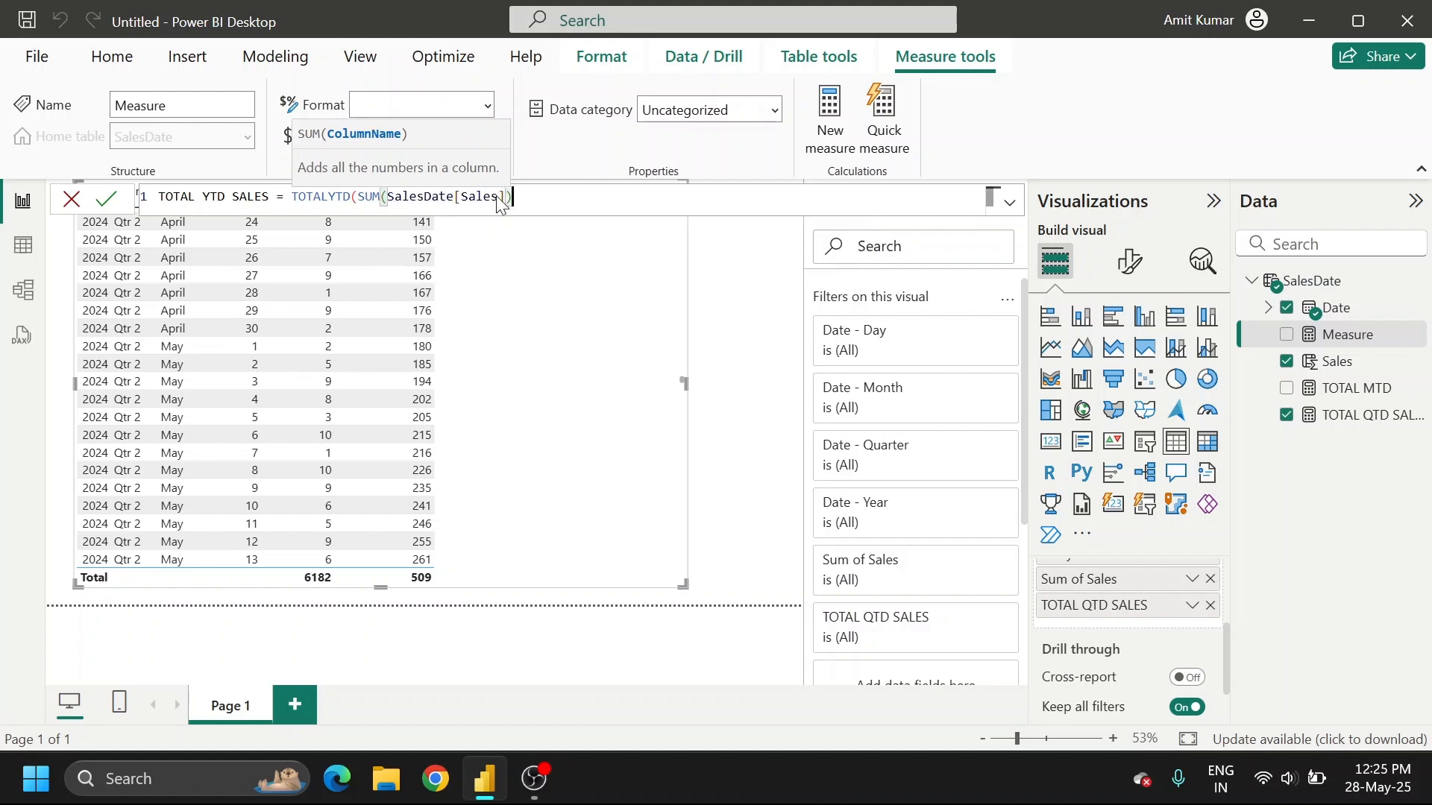
Finish the TOTALYTD formula with SalesDate[Date].[Date] as the dates argument and commit the measure
type("),")
type("Date")
key("BackSpace")
key("BackSpace")
key("BackSpace")
key("BackSpace")
type("Sales")
key("Down")
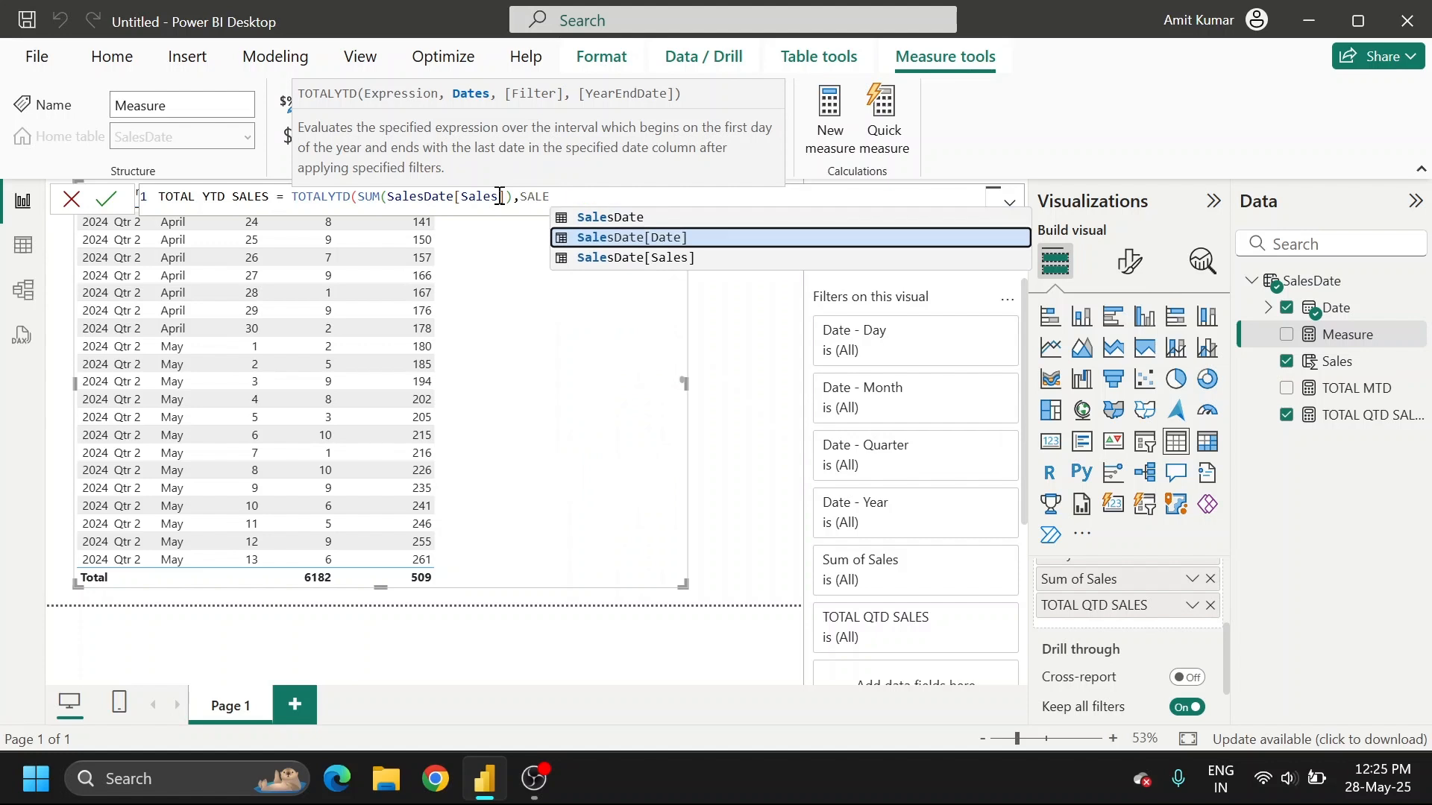
key("Tab")
type(".")
key("Tab")
type(")")
key("Return")
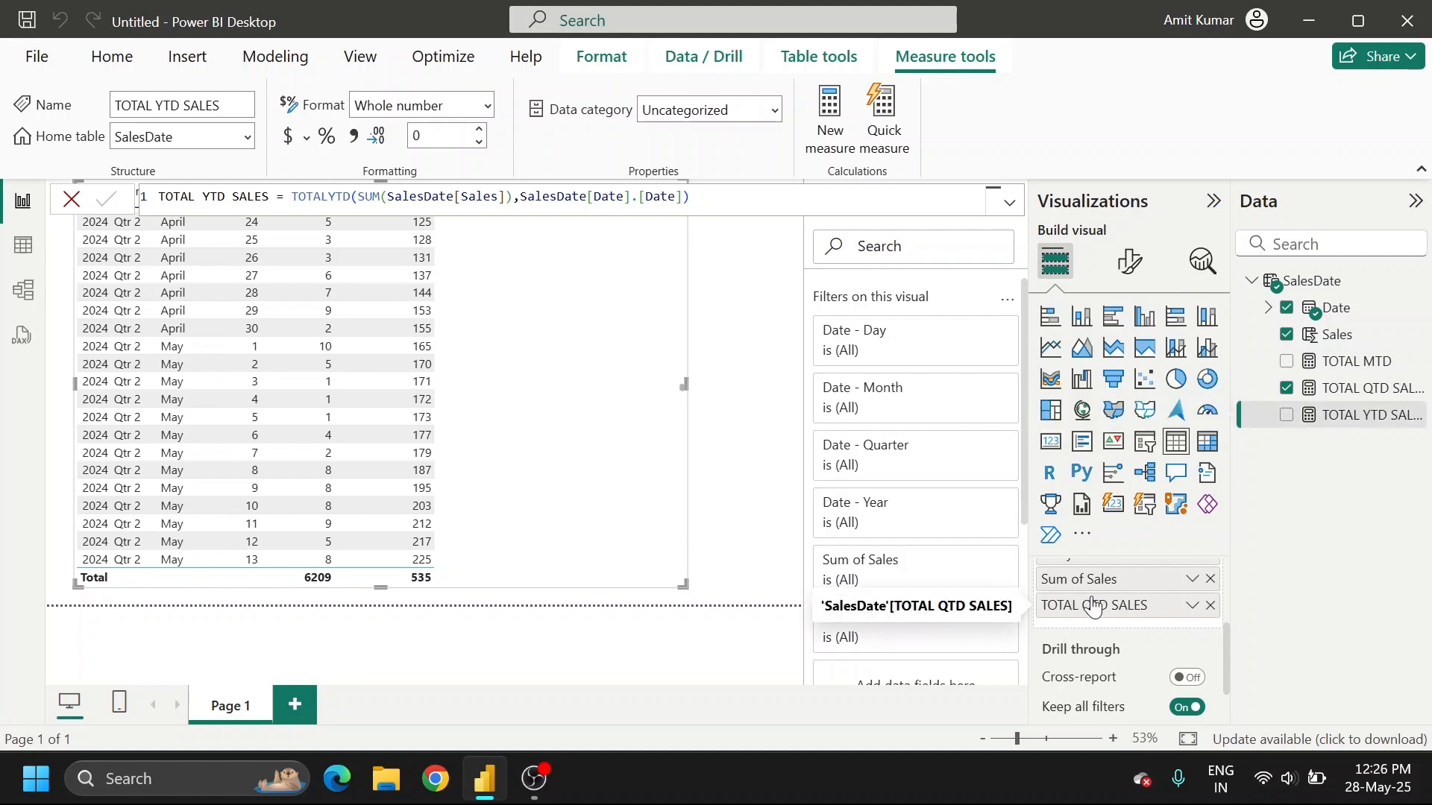
Swap TOTAL QTD SALES for TOTAL YTD SALES in the table visual and remove the Day and Quarter date levels
left_click(1210, 605)
left_click(1286, 415)
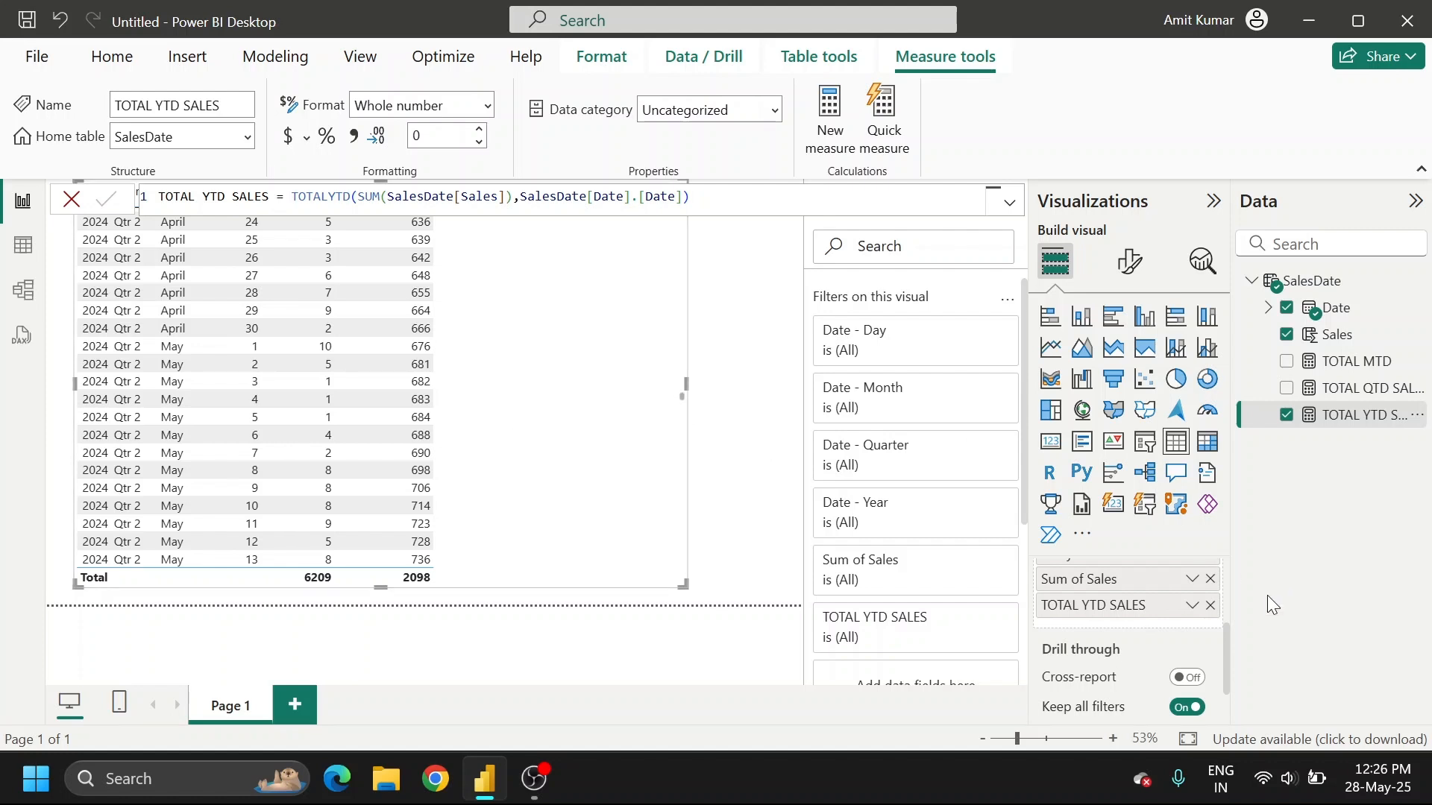
scroll(1199, 626, "up", 1)
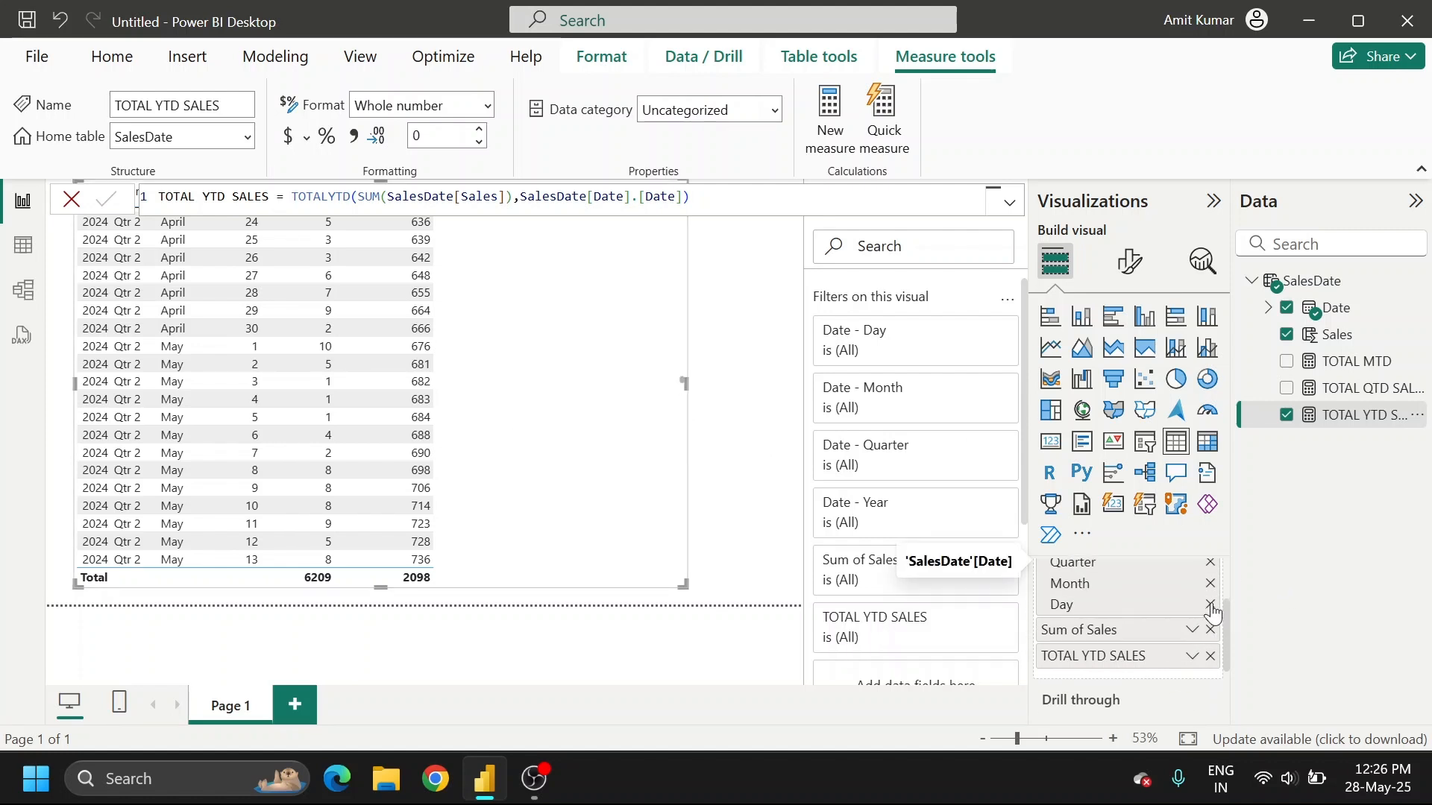
left_click(1210, 604)
scroll(626, 438, "up", 1)
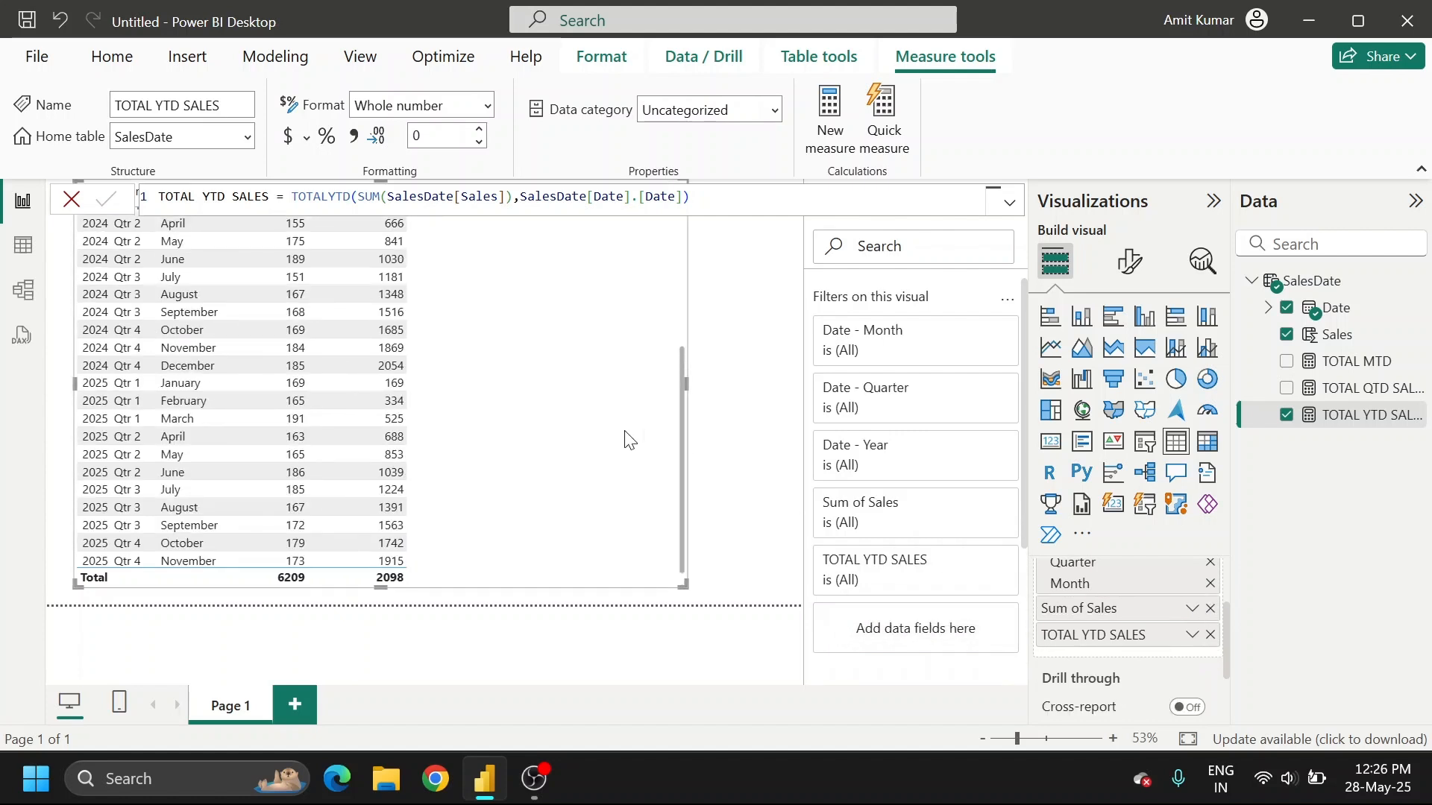
scroll(1112, 613, "up", 2)
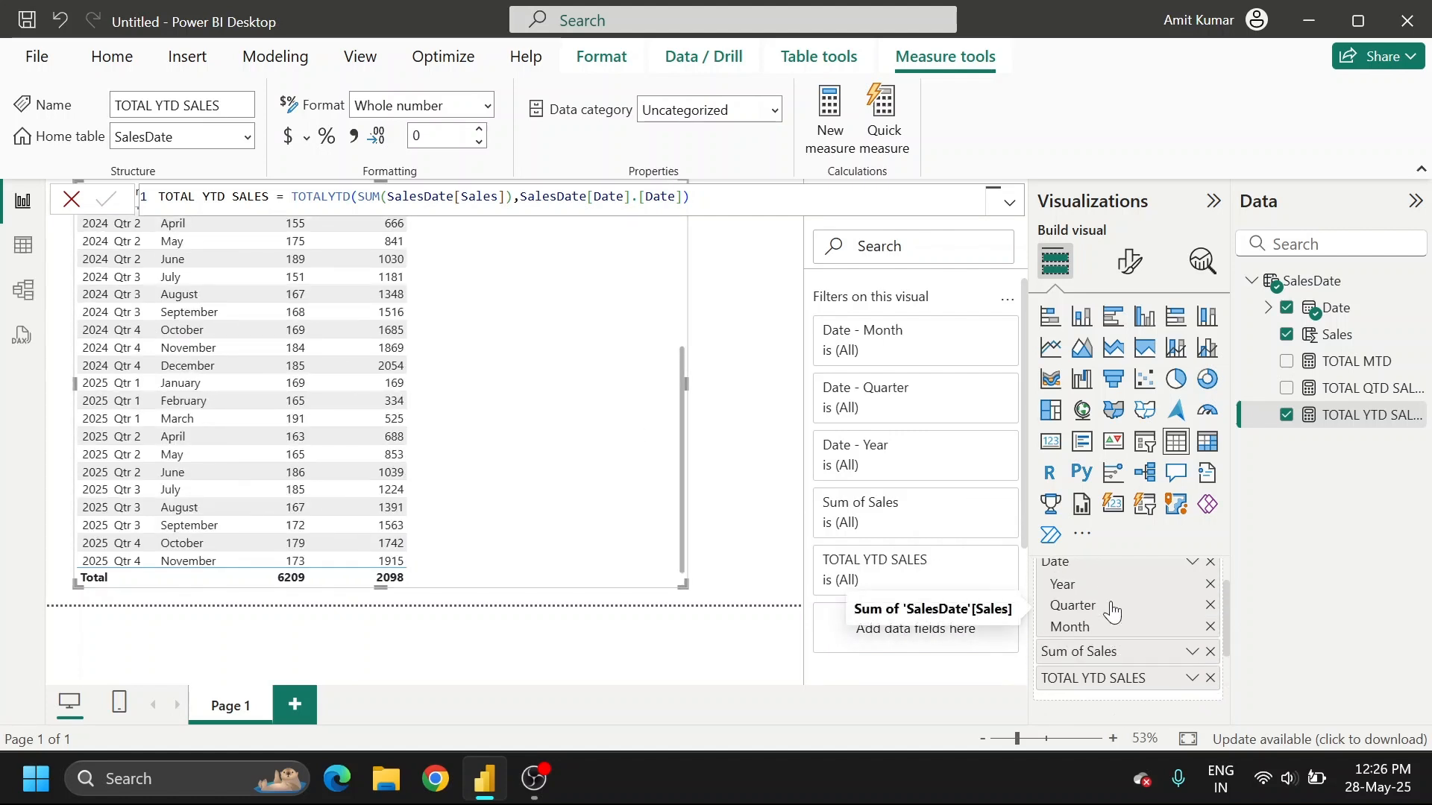
left_click(1209, 615)
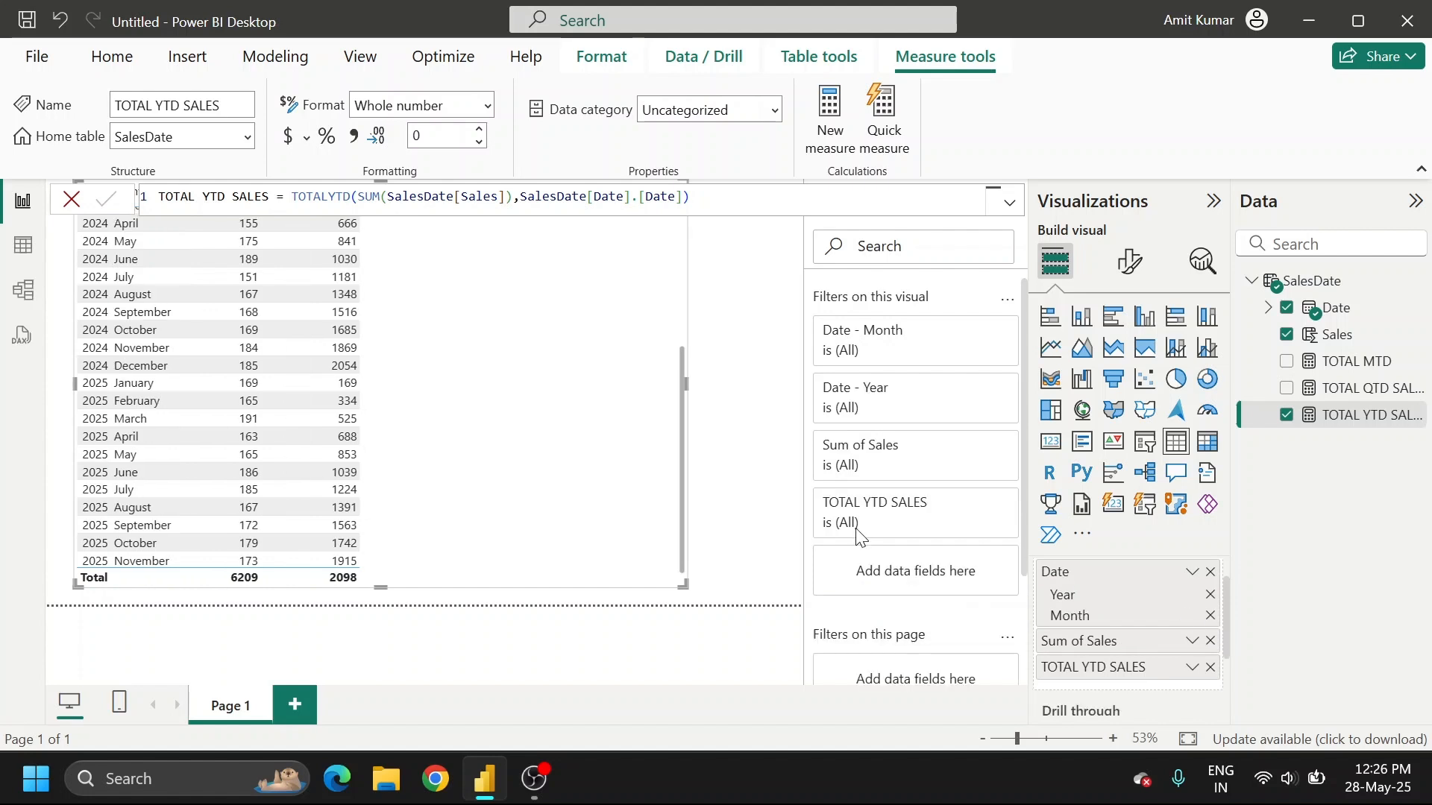
Close the formula editor and review how TOTAL YTD SALES accumulates by month and restarts each year from 2023 to 2025
scroll(583, 480, "up", 5)
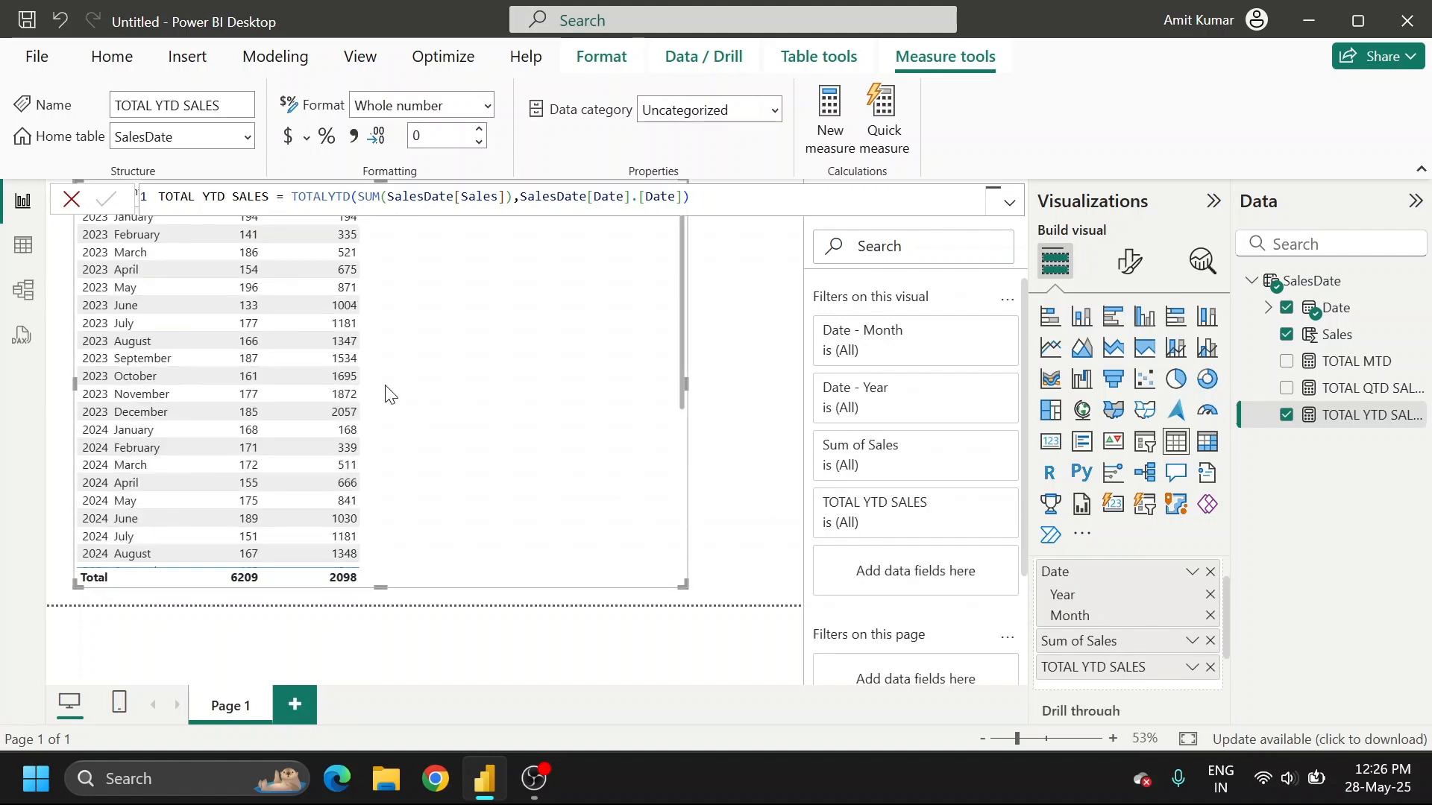
left_click(72, 200)
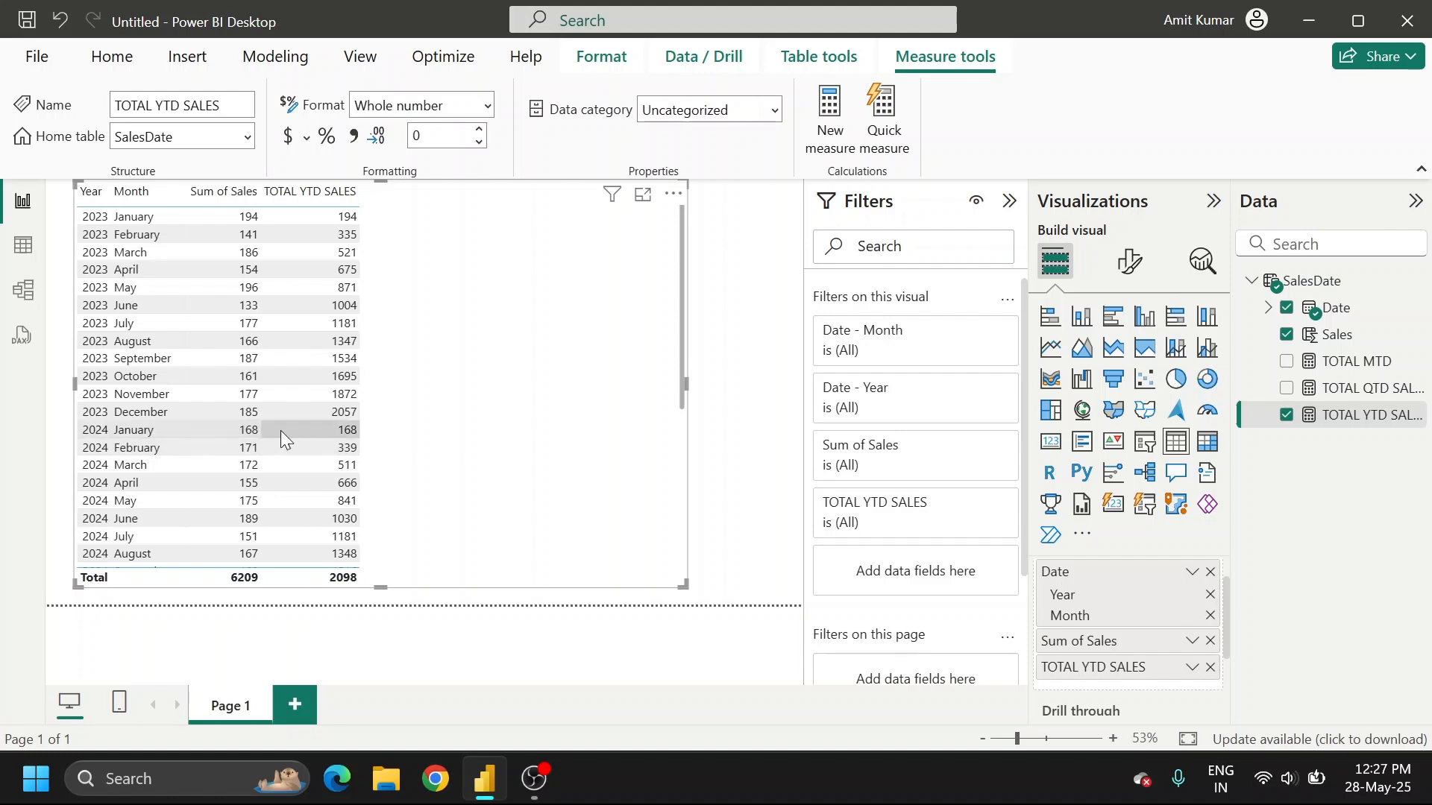
scroll(266, 454, "down", 2)
scroll(266, 453, "down", 3)
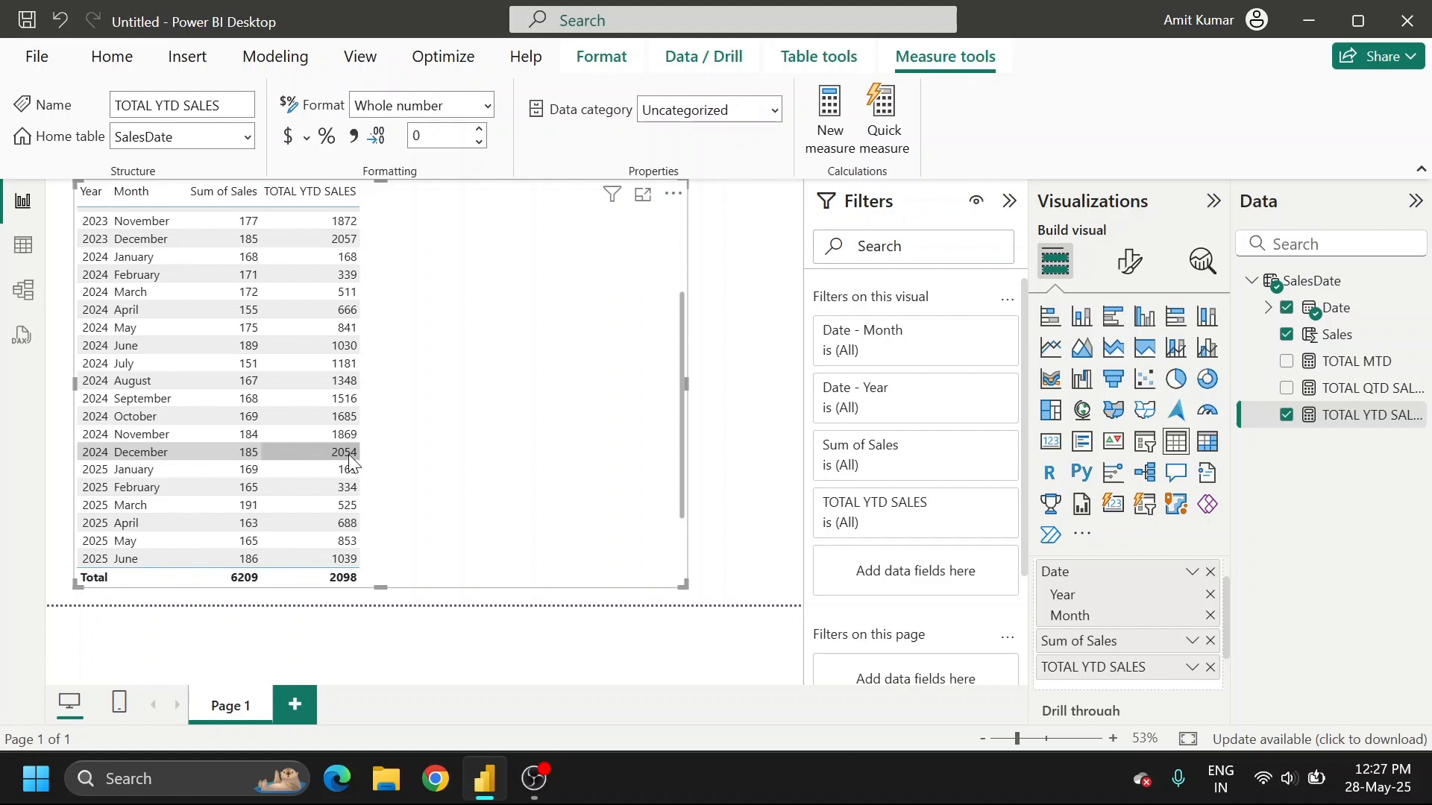
scroll(347, 454, "down", 3)
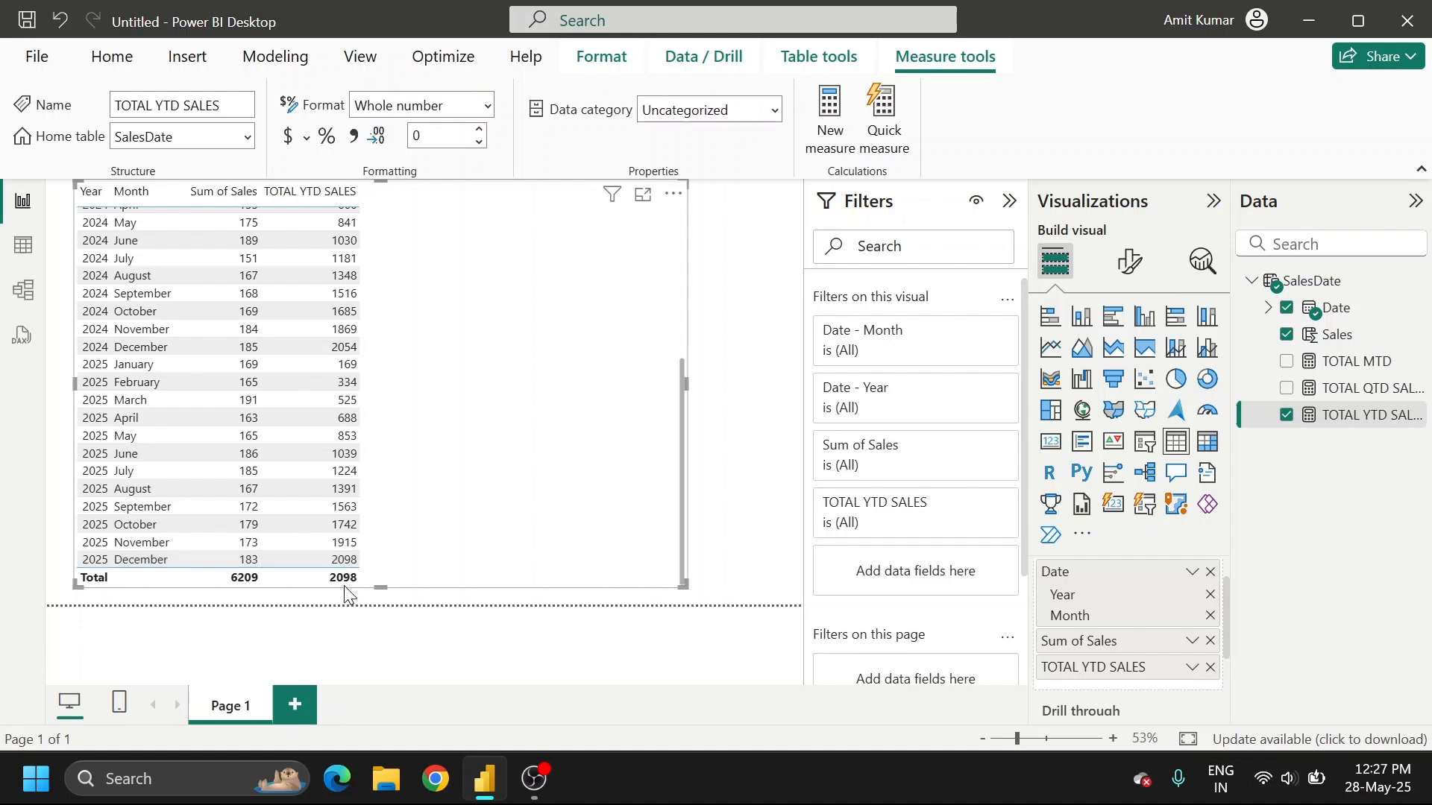
scroll(407, 525, "up", 5)
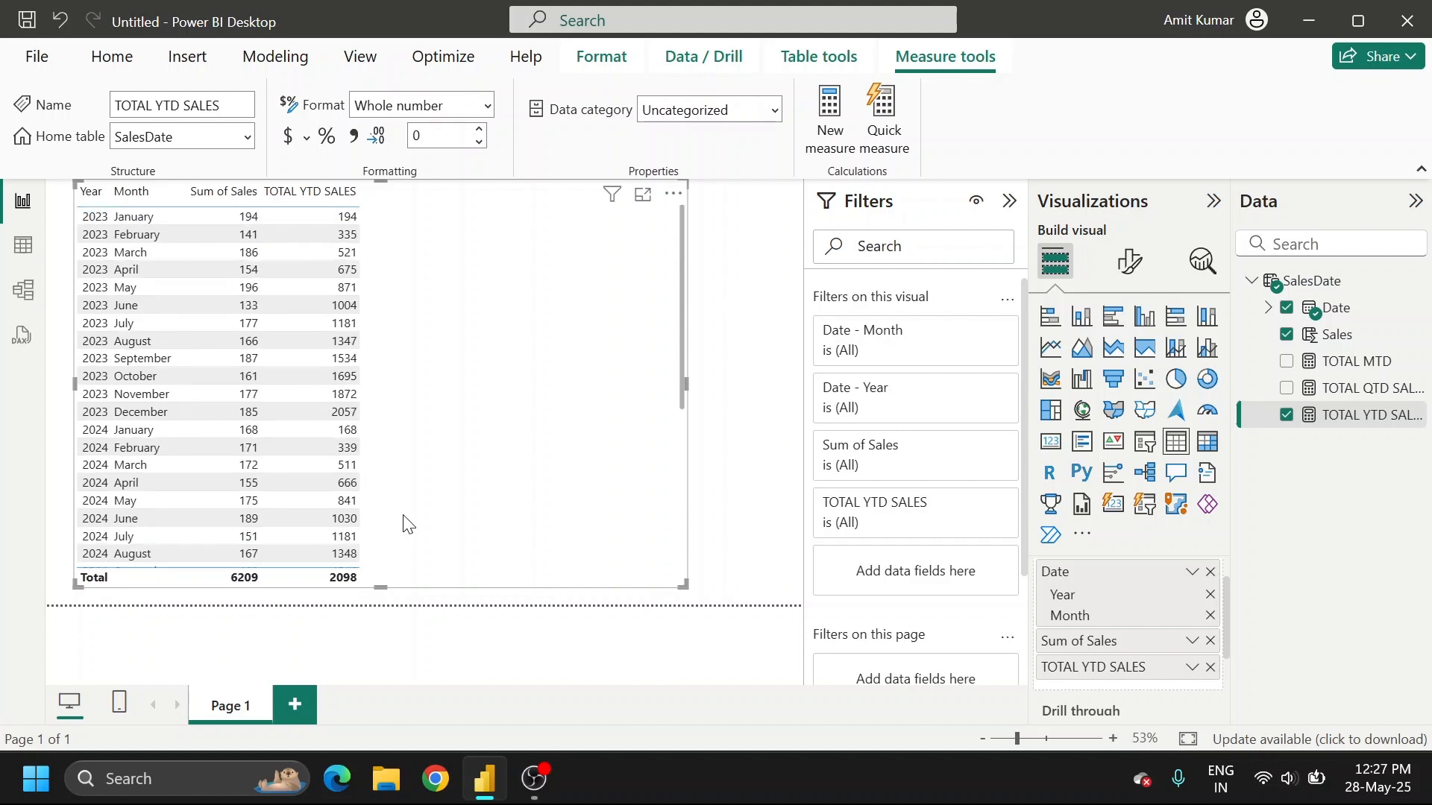